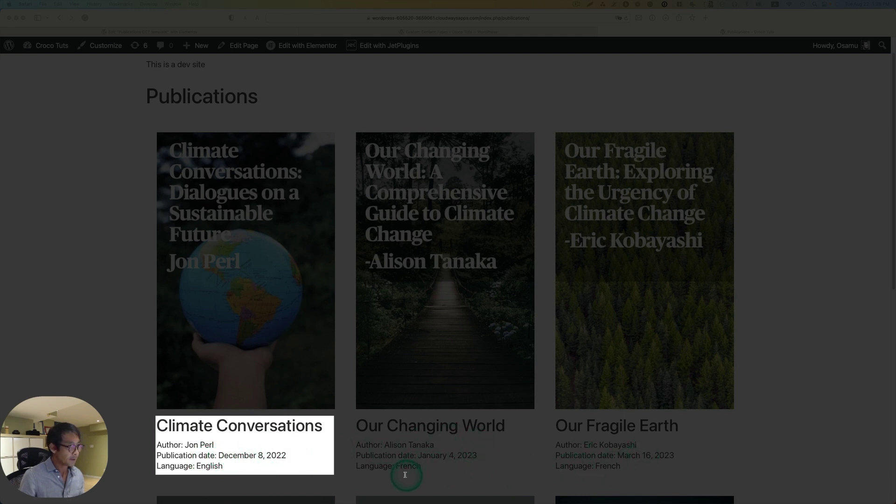
- Scroll the Installed Plugins list to confirm JetEngine is active
scroll(544, 468, down, 3)
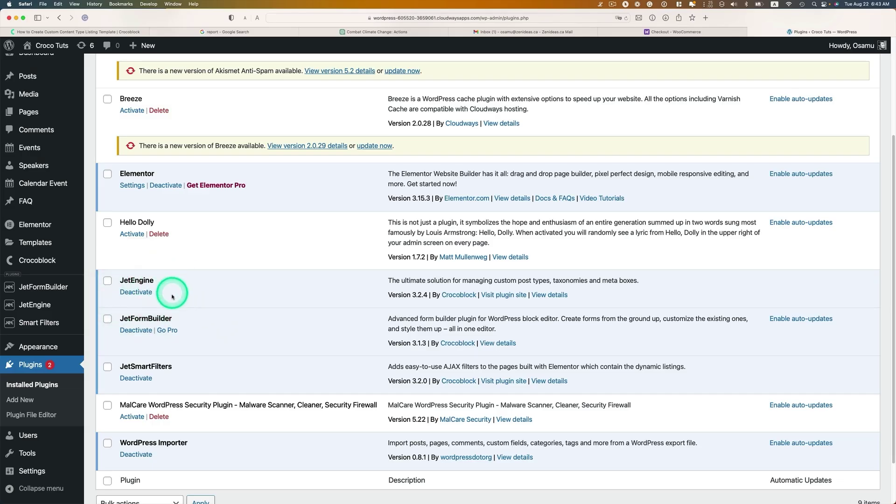
- Go to JetEngine's Custom Content Types list from the admin sidebar
click(30, 308)
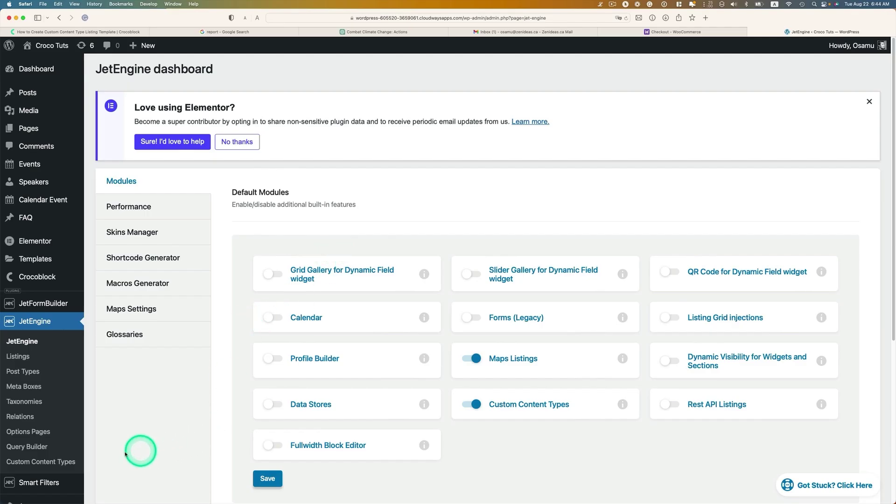
click(70, 461)
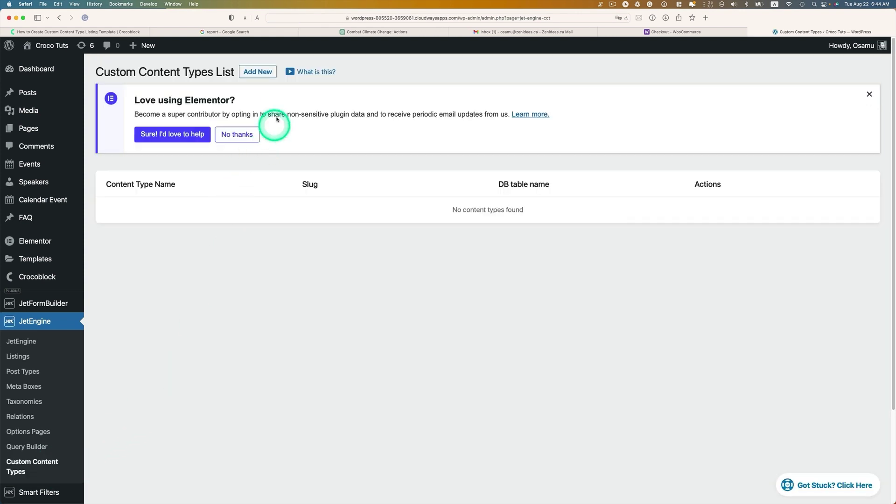
- Add a new content type named Publications with the auto-generated slug publications
click(258, 71)
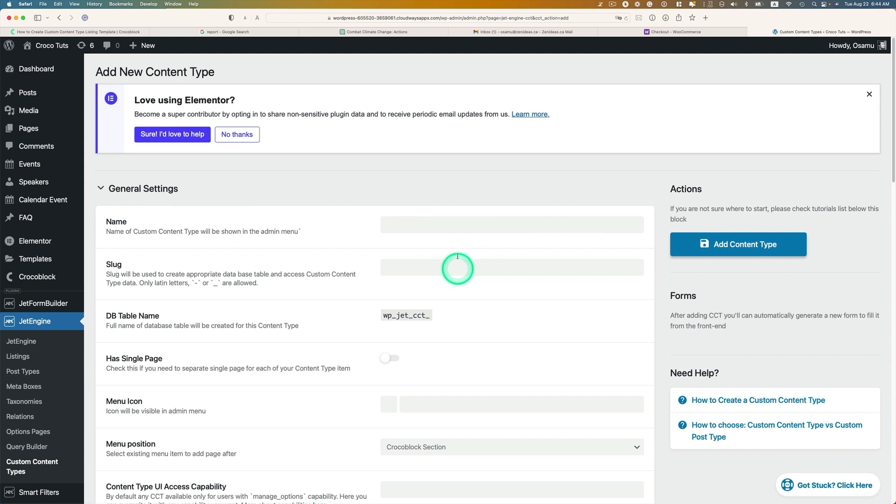
click(449, 226)
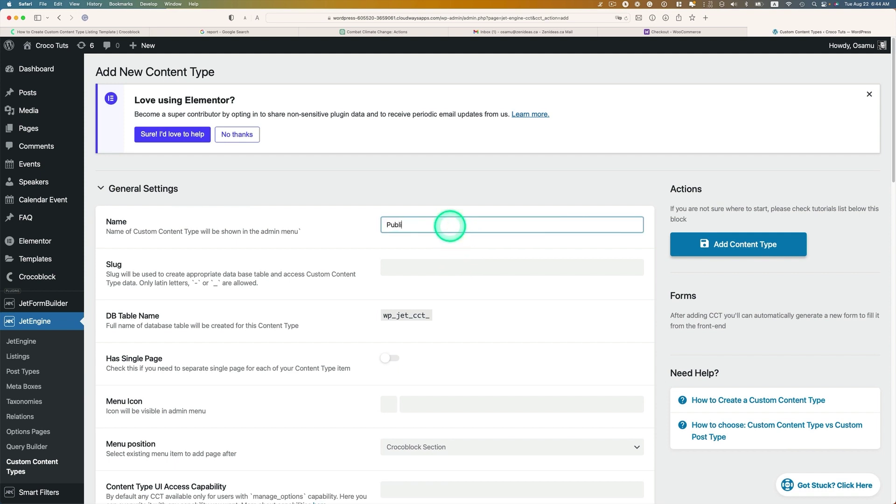
text(Publications)
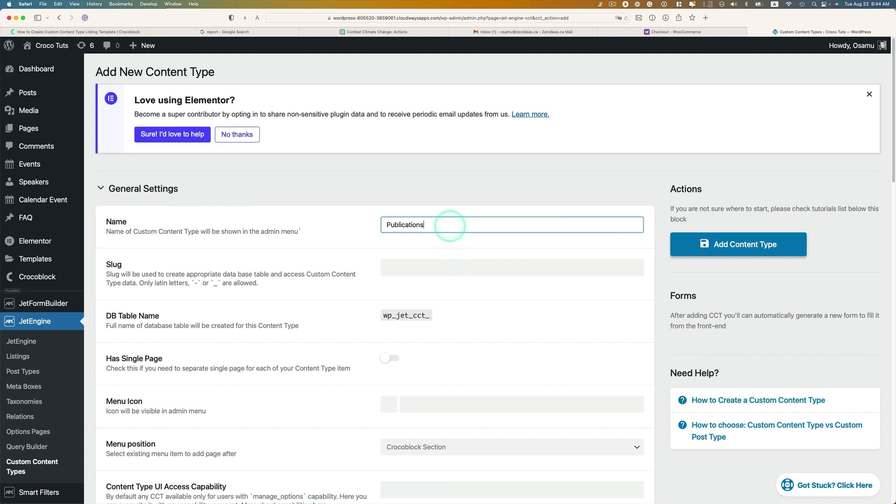
click(428, 268)
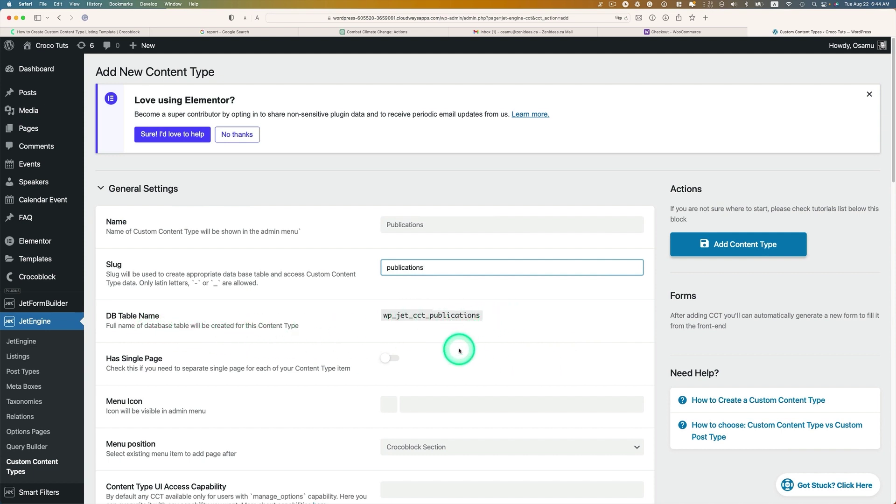
- Enable Has Single Page and set the Related Post Type to Posts
scroll(463, 327, down, 1)
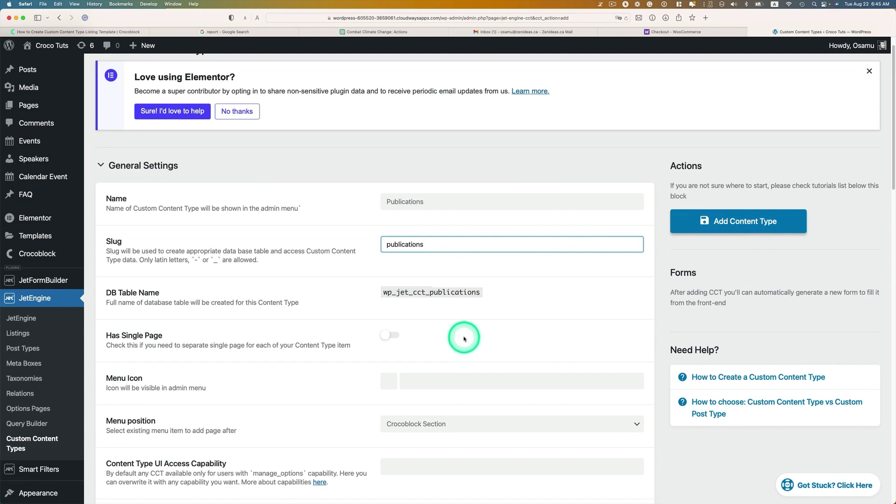
click(393, 337)
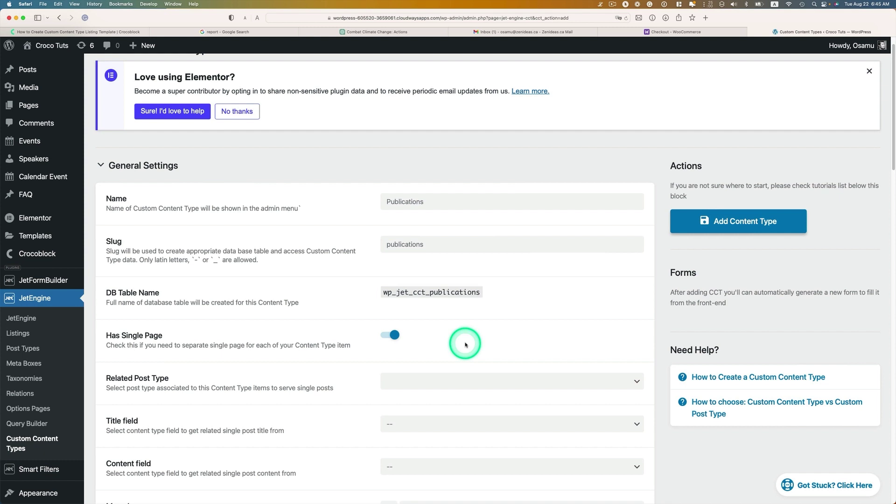
scroll(475, 342, down, 2)
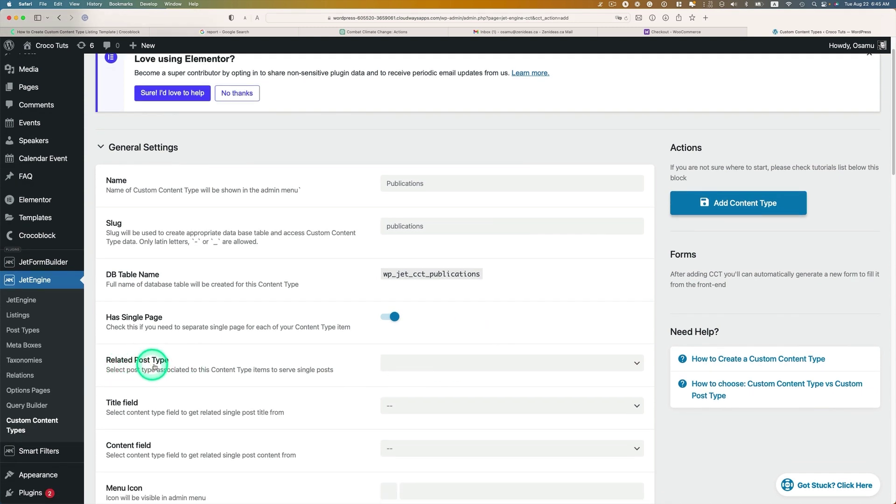
click(413, 363)
click(413, 360)
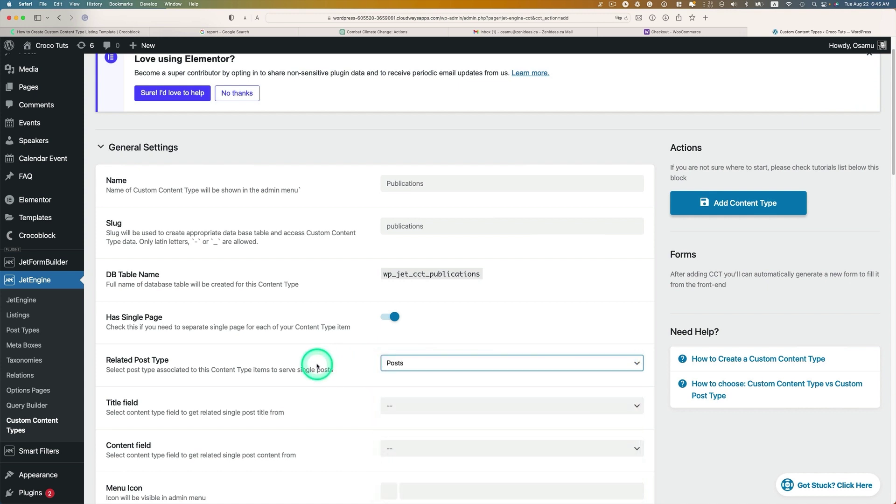
scroll(331, 359, down, 1)
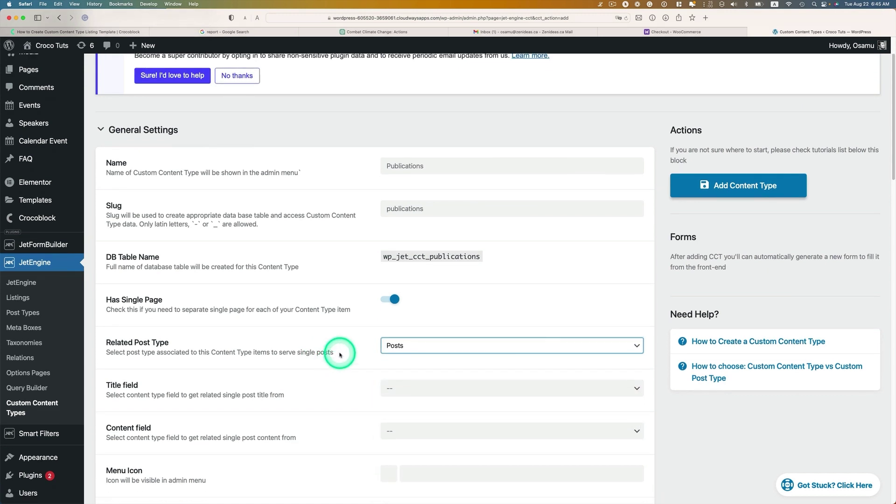
scroll(340, 353, down, 1)
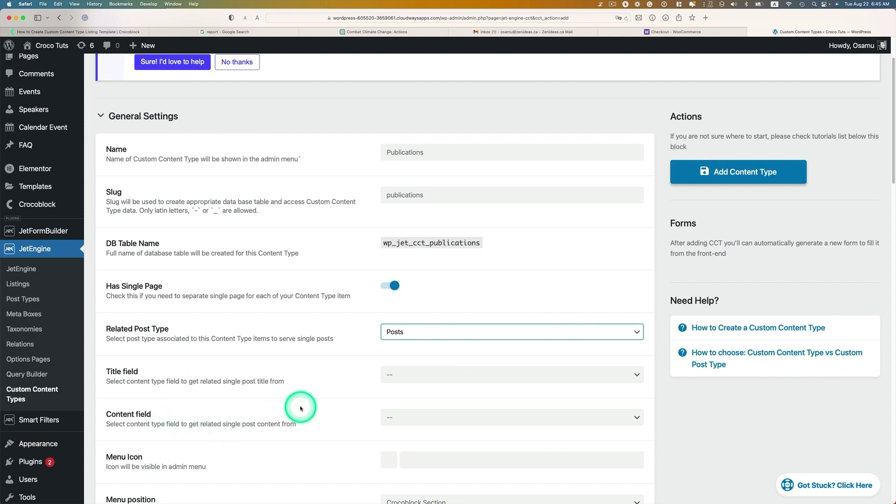
scroll(330, 415, down, 1)
scroll(331, 416, down, 5)
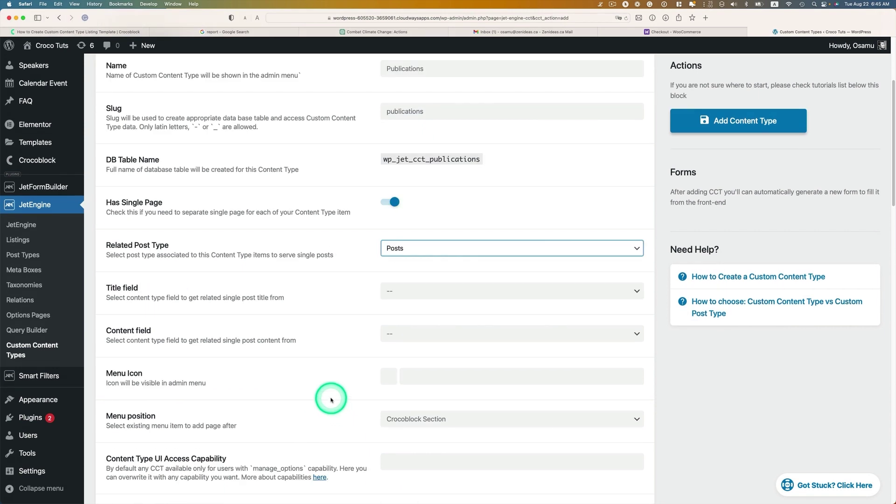
scroll(331, 400, up, 3)
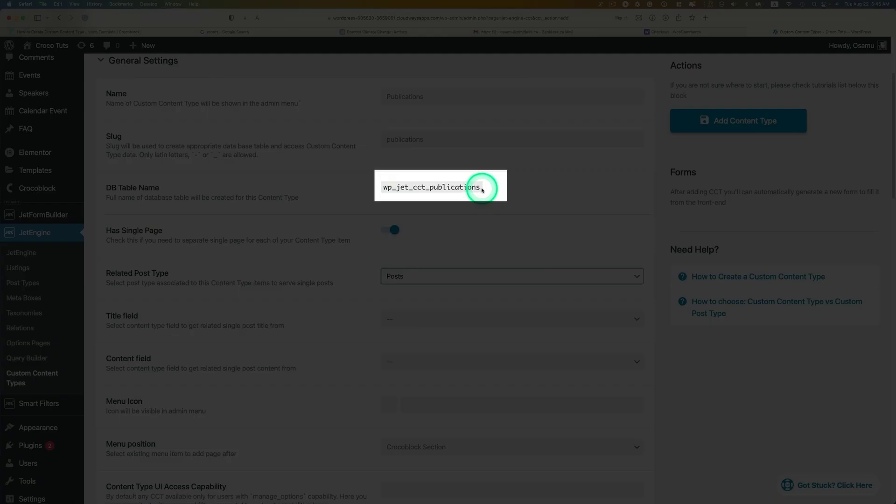
click(456, 190)
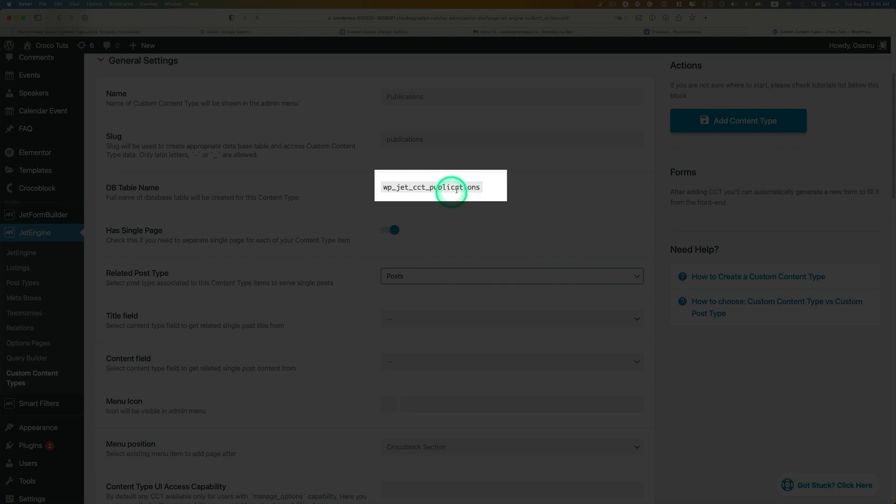
click(468, 191)
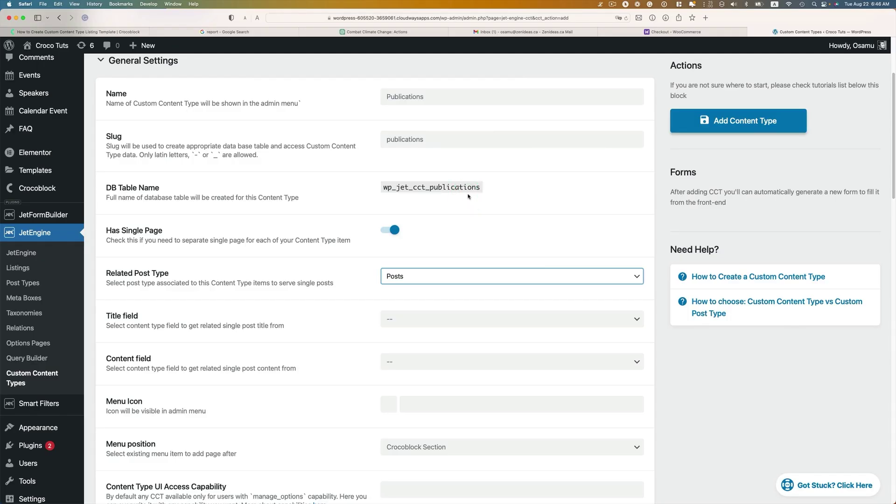
scroll(468, 197, down, 3)
- Review the title and content field options, then set the menu icon to dashicons-book
click(424, 259)
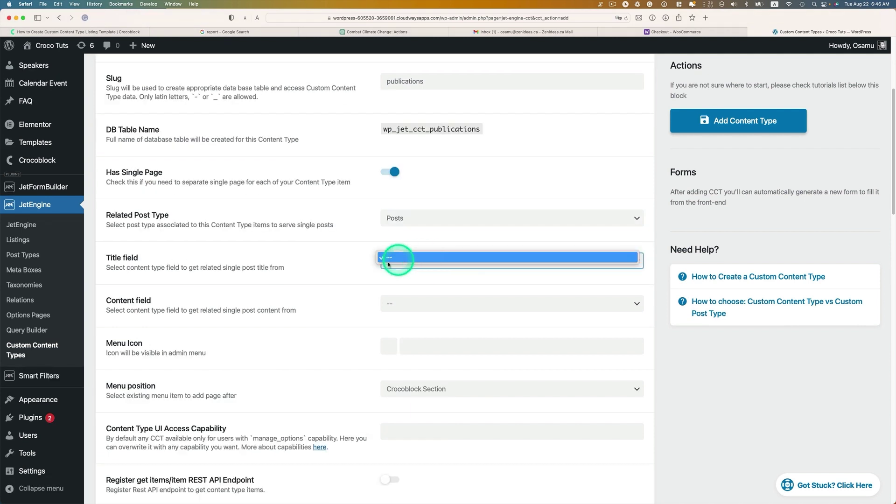
click(343, 285)
click(419, 304)
click(329, 282)
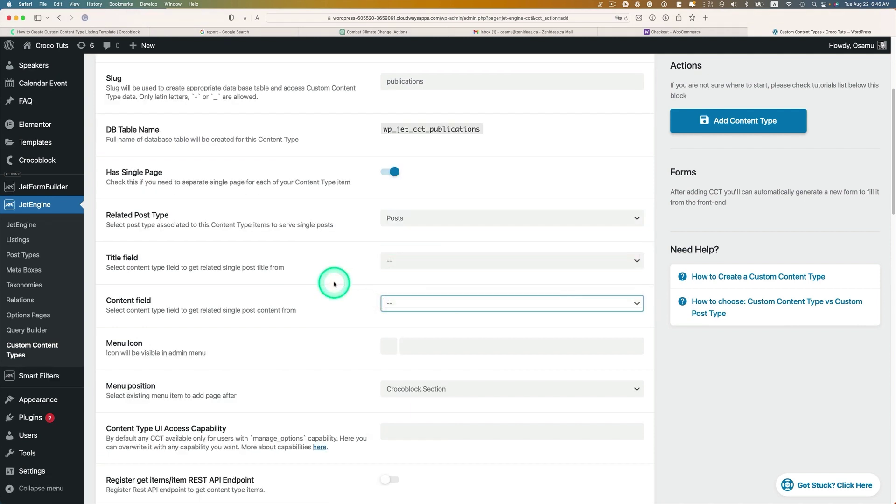
scroll(334, 283, down, 1)
scroll(330, 287, down, 1)
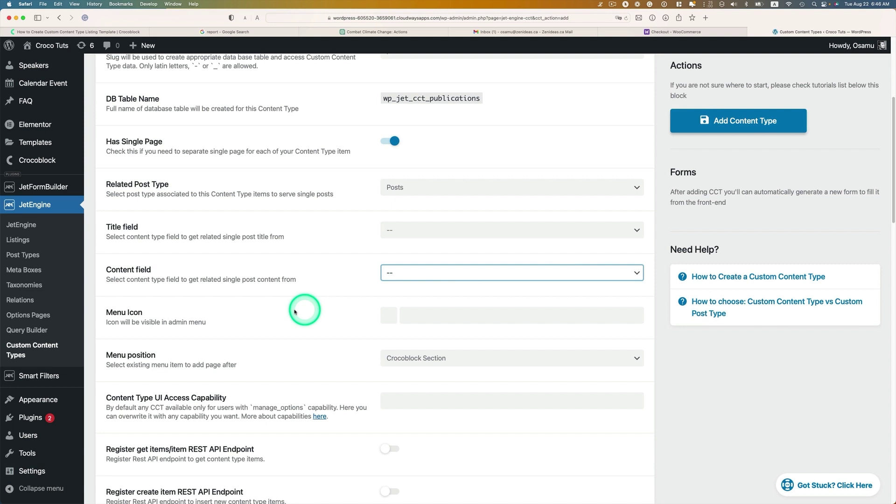
click(463, 316)
text(book)
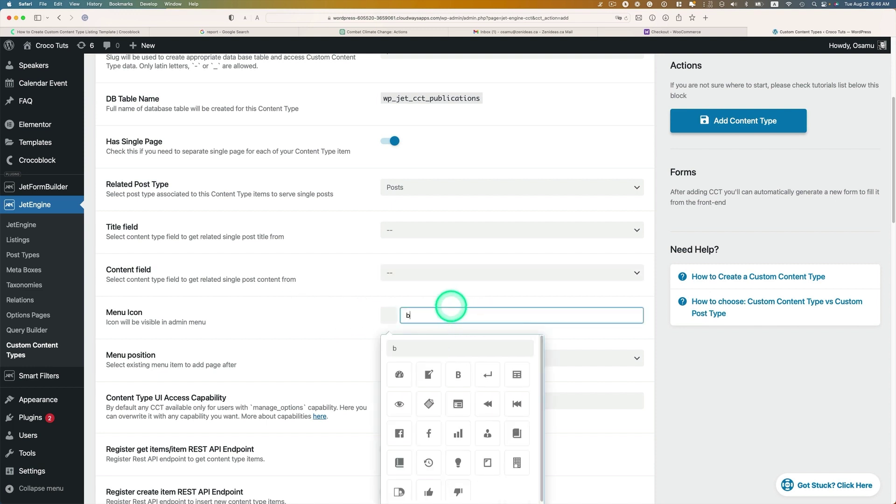
click(458, 375)
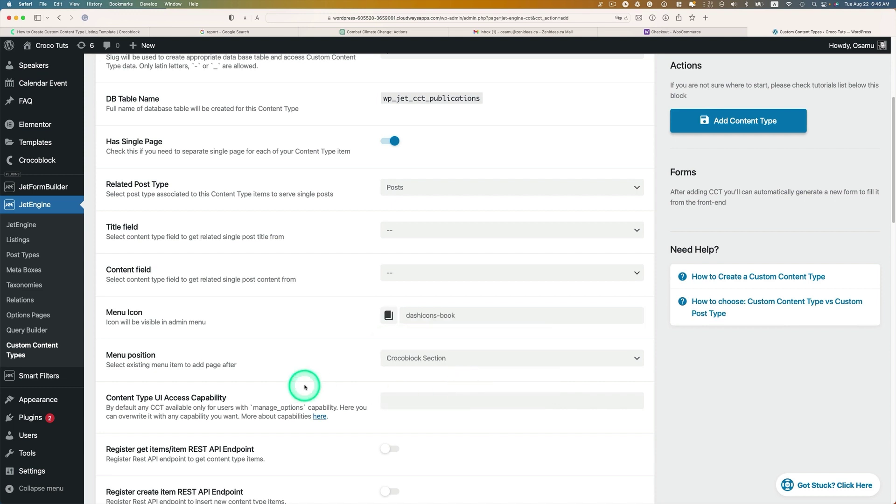
- Place the menu entry after Dashboard and add the Publications content type
scroll(299, 381, down, 1)
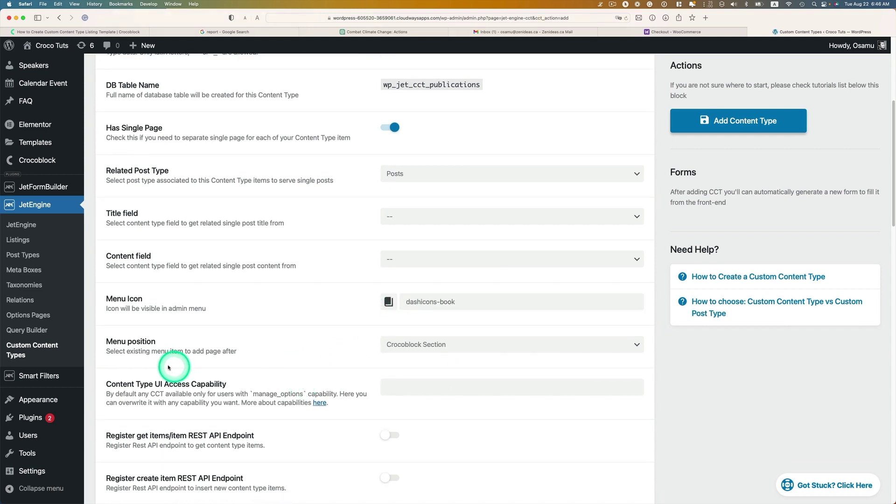
click(442, 344)
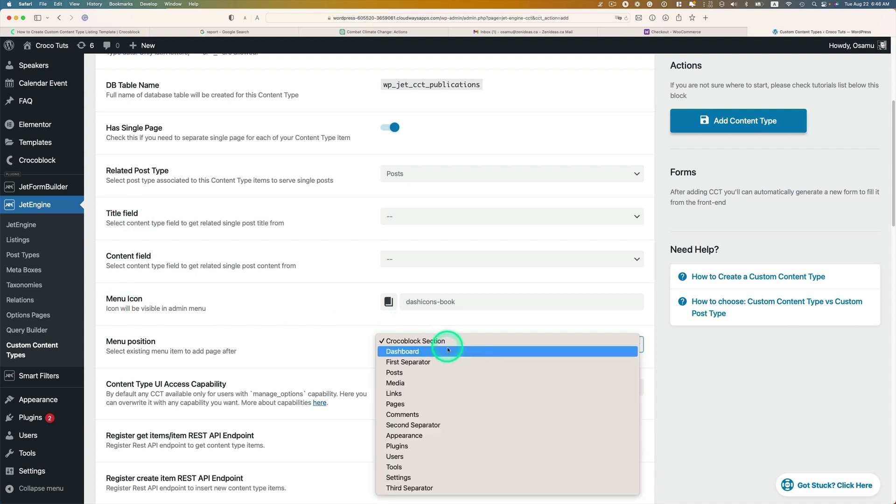
click(399, 355)
scroll(311, 386, down, 5)
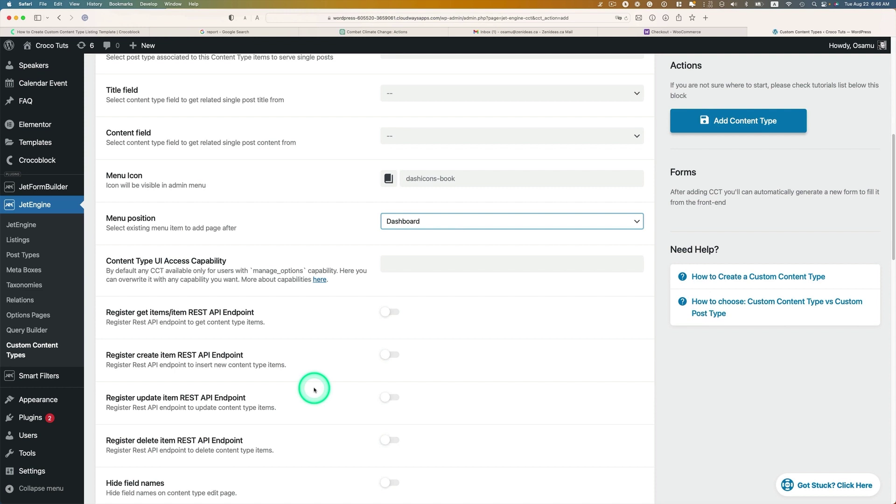
scroll(349, 359, down, 3)
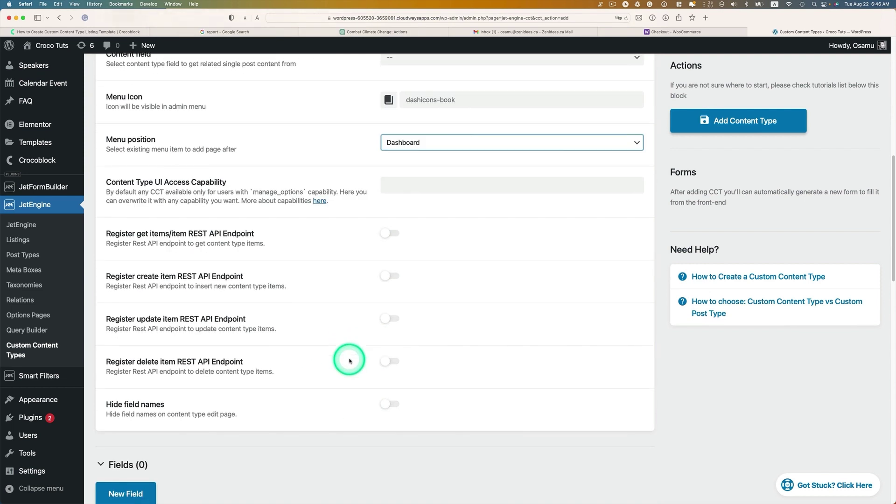
scroll(349, 360, down, 1)
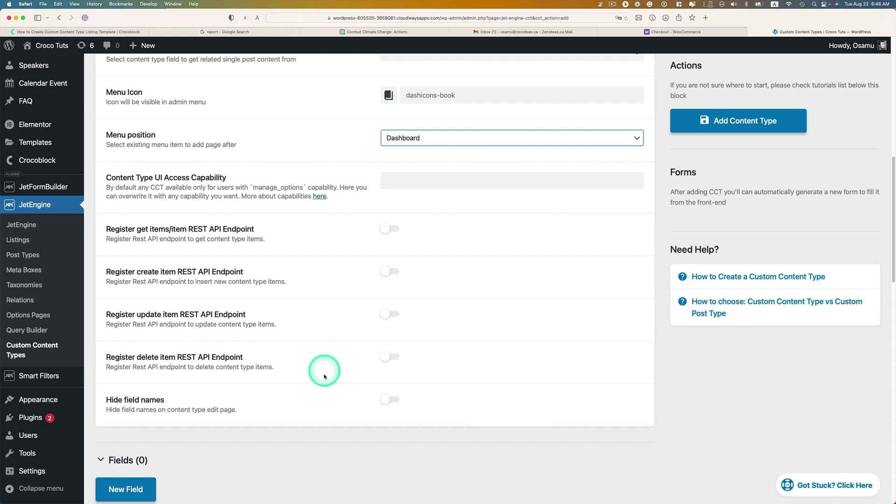
scroll(294, 386, down, 5)
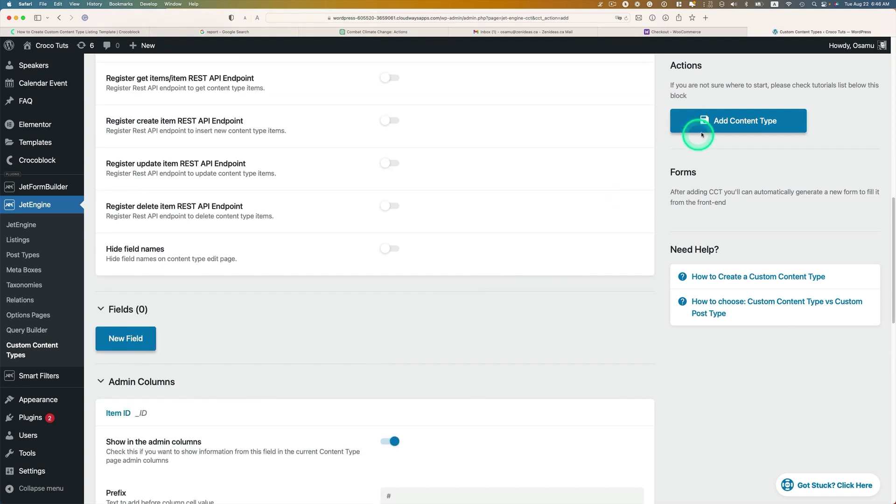
click(730, 125)
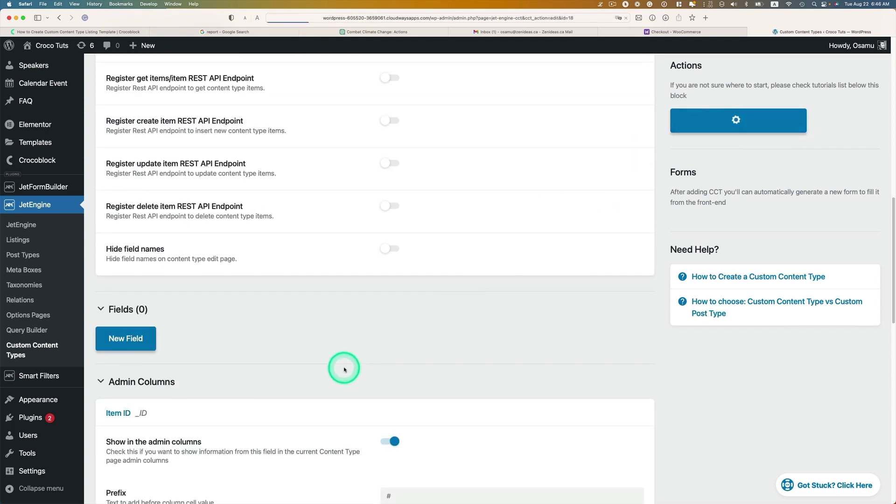
- Add a required Publication title field with ID publication_title
scroll(344, 367, down, 12)
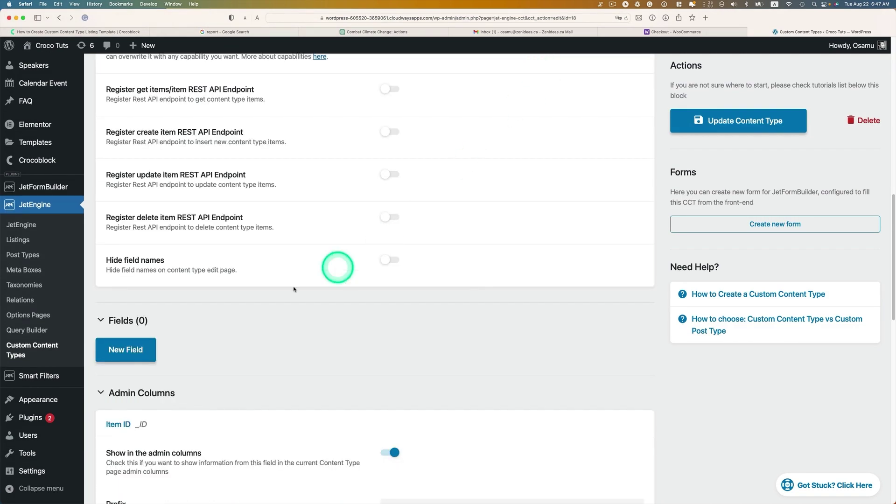
click(145, 350)
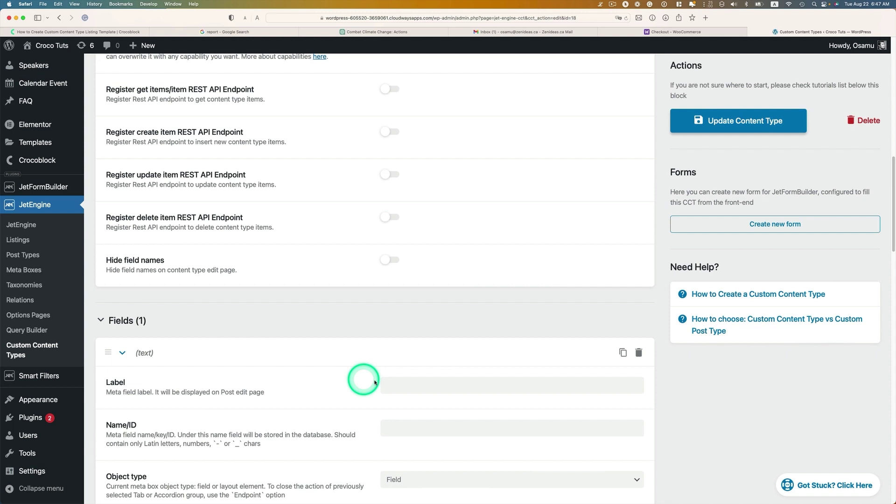
scroll(373, 383, down, 3)
click(413, 315)
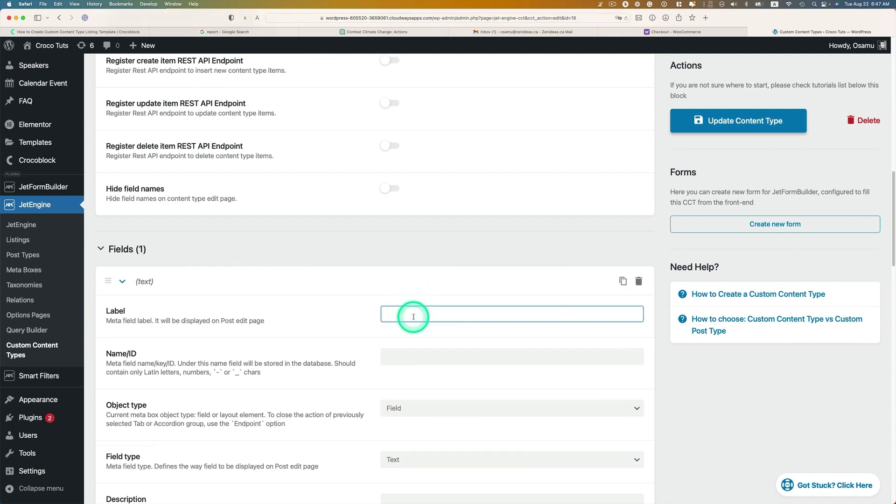
text(Publication title)
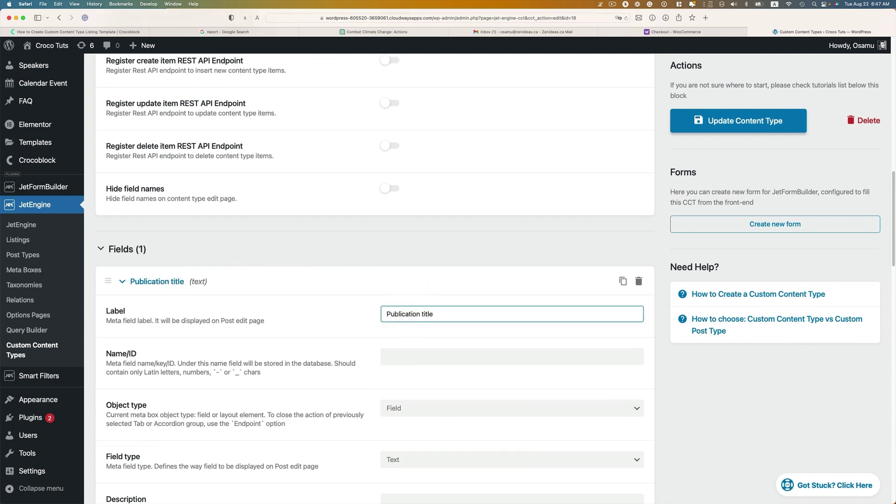
click(409, 355)
scroll(453, 376, down, 3)
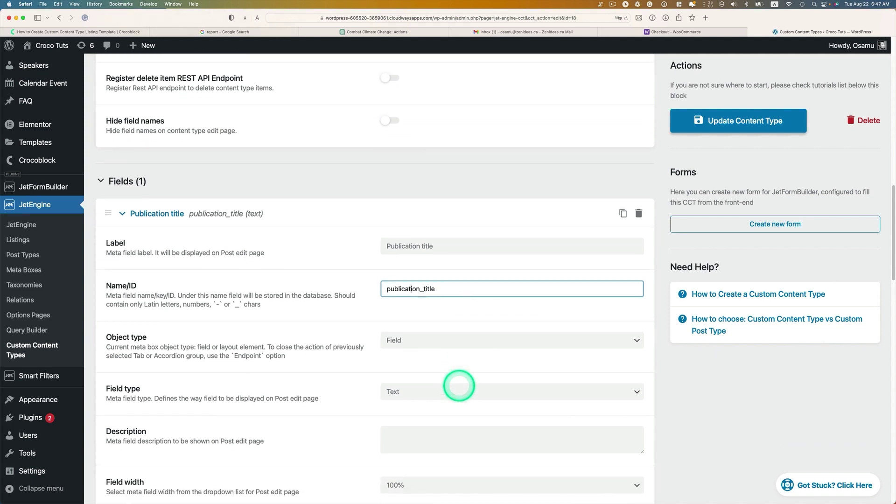
scroll(458, 385, down, 2)
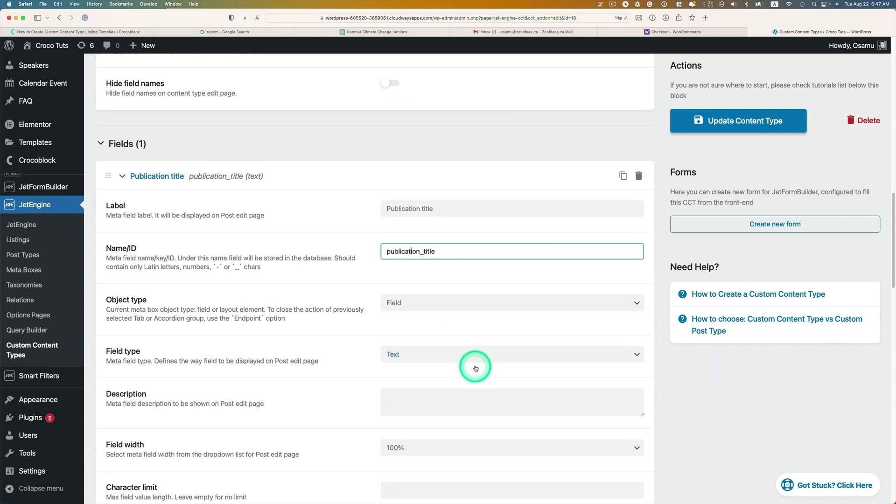
scroll(475, 369, down, 7)
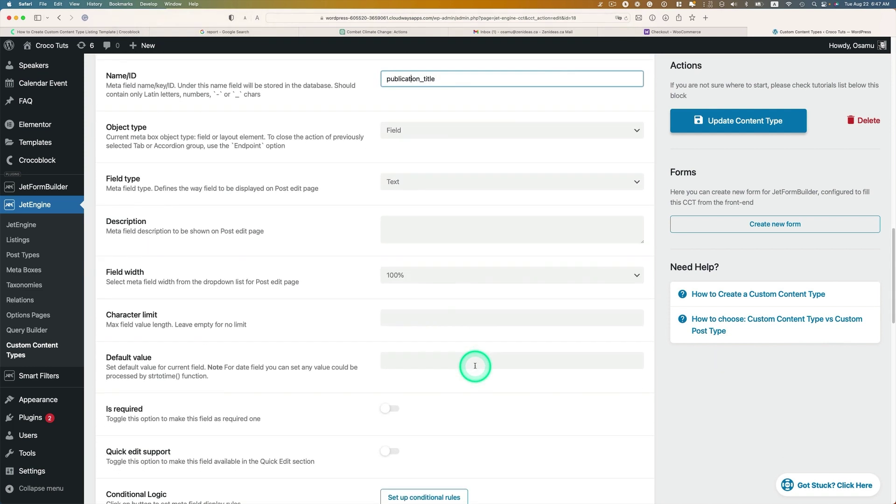
click(390, 409)
scroll(498, 386, down, 7)
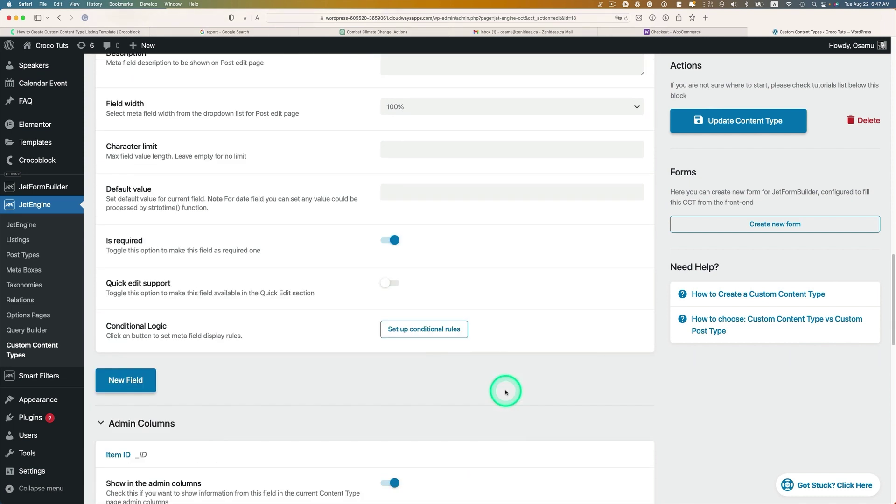
- Add a Publication details field (publication_details) of type WYSIWYG
click(148, 376)
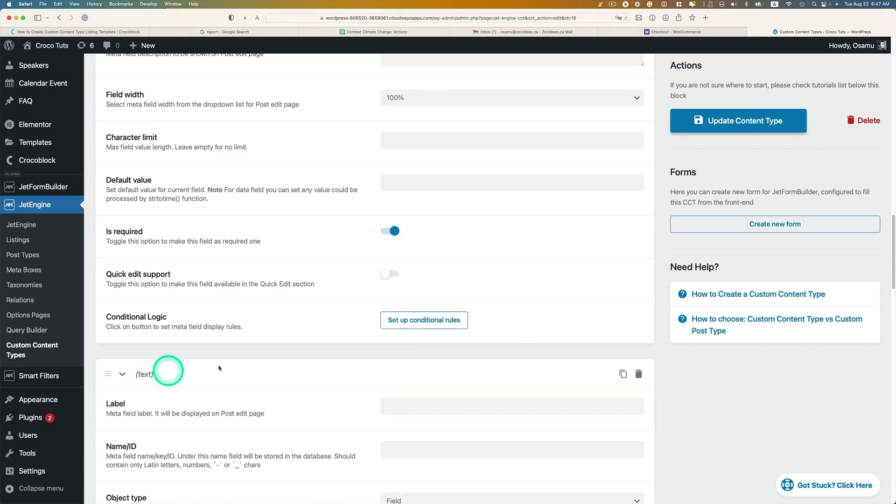
click(487, 401)
text(Publication details)
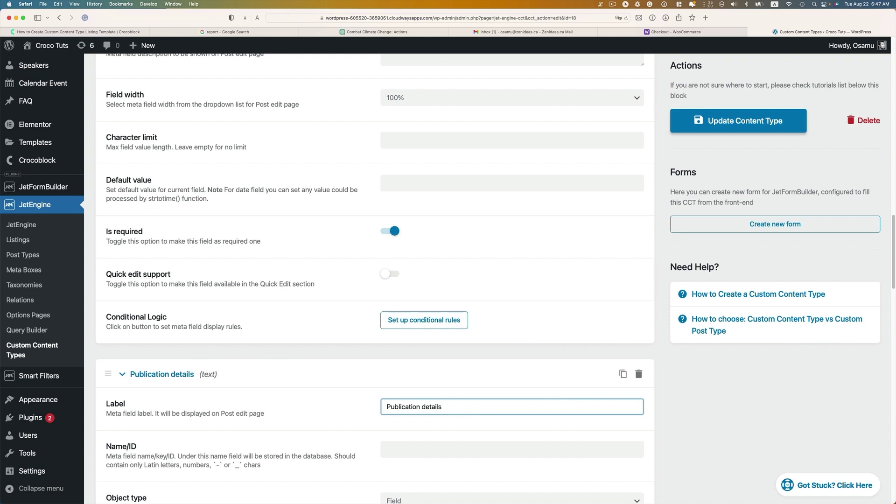
scroll(509, 420, down, 5)
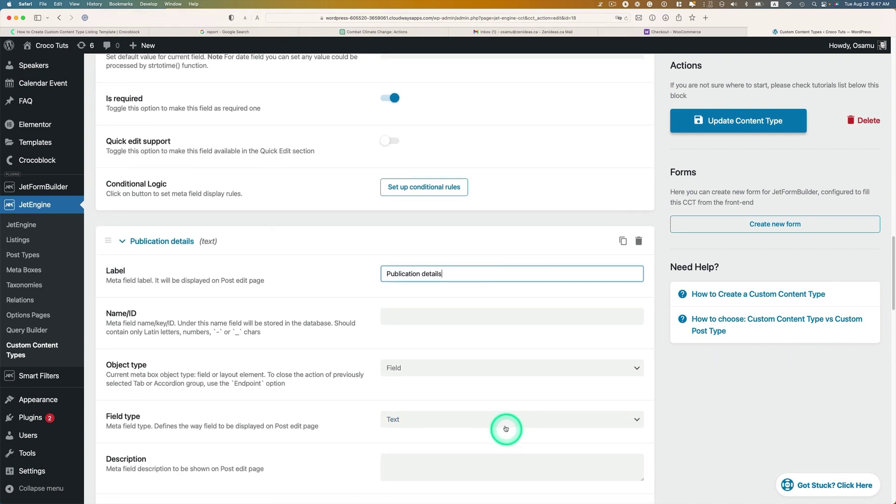
click(462, 329)
click(437, 418)
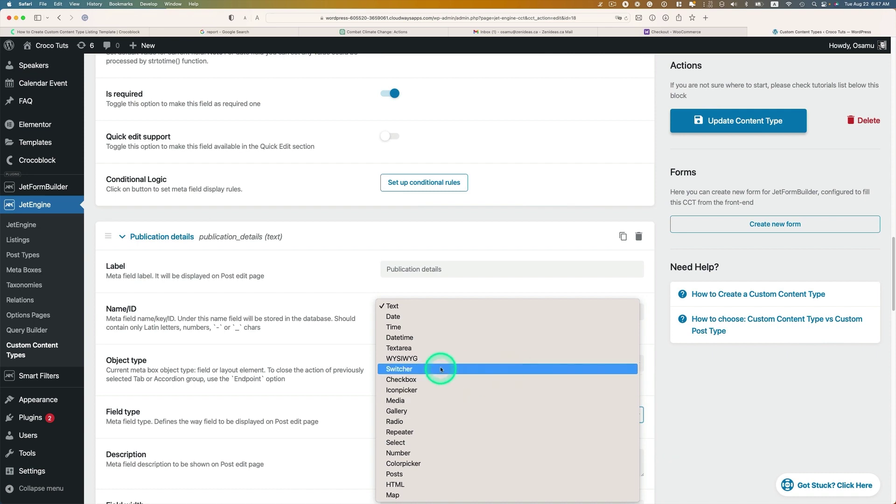
click(409, 359)
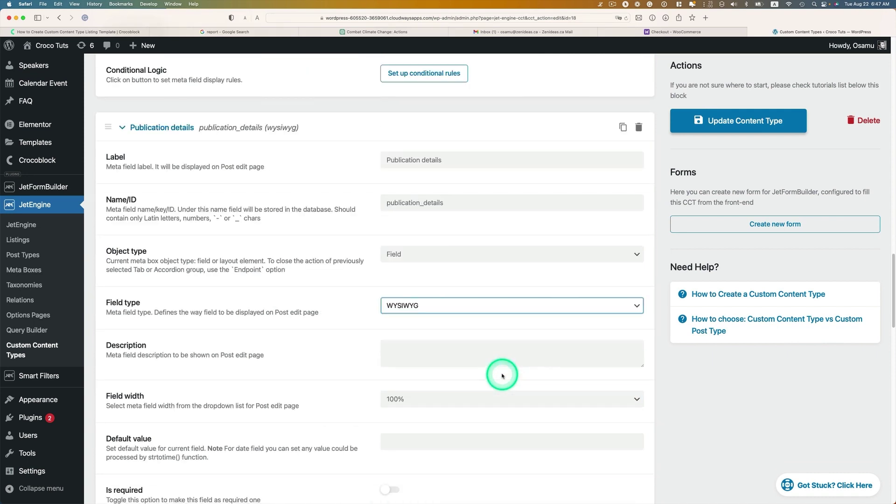
scroll(502, 376, down, 5)
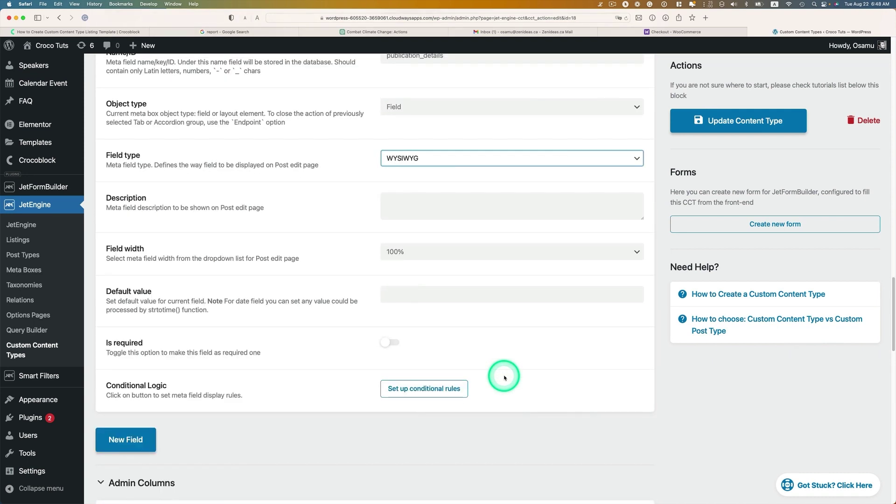
- Add a required Publication date field of type Date, saved as a timestamp
click(126, 428)
scroll(357, 418, down, 5)
click(427, 297)
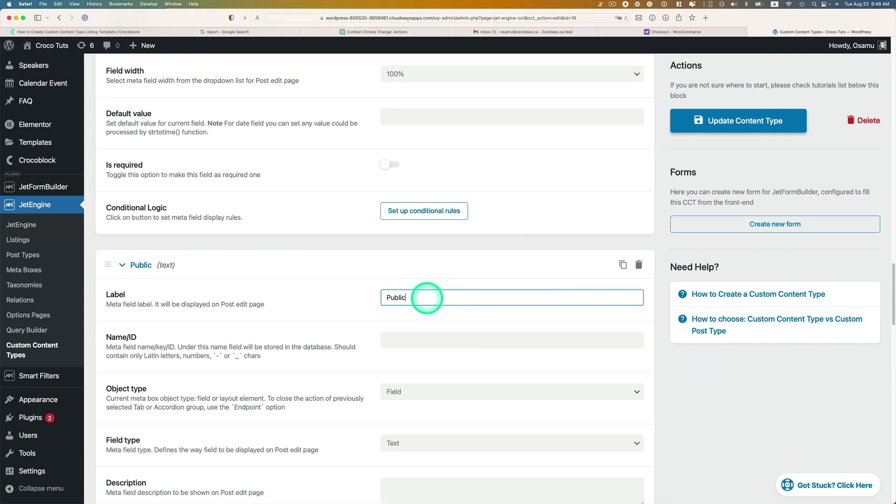
click(432, 356)
scroll(420, 402, down, 1)
click(415, 412)
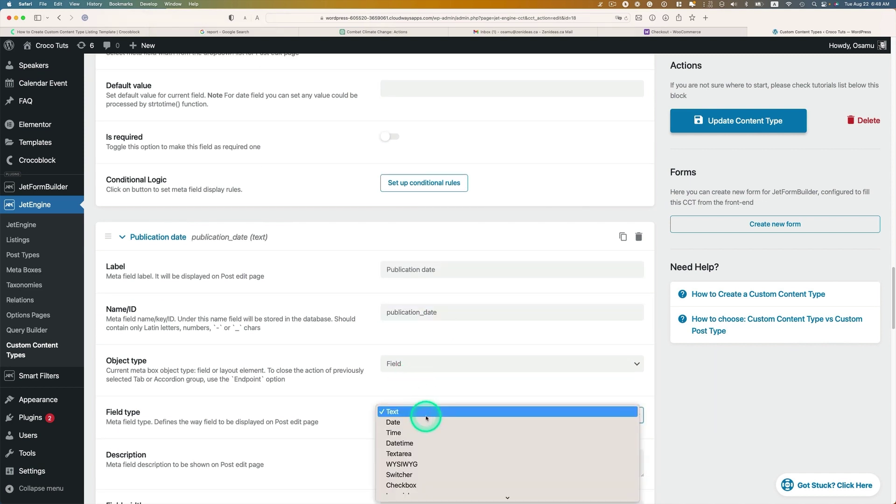
click(424, 317)
scroll(336, 381, down, 1)
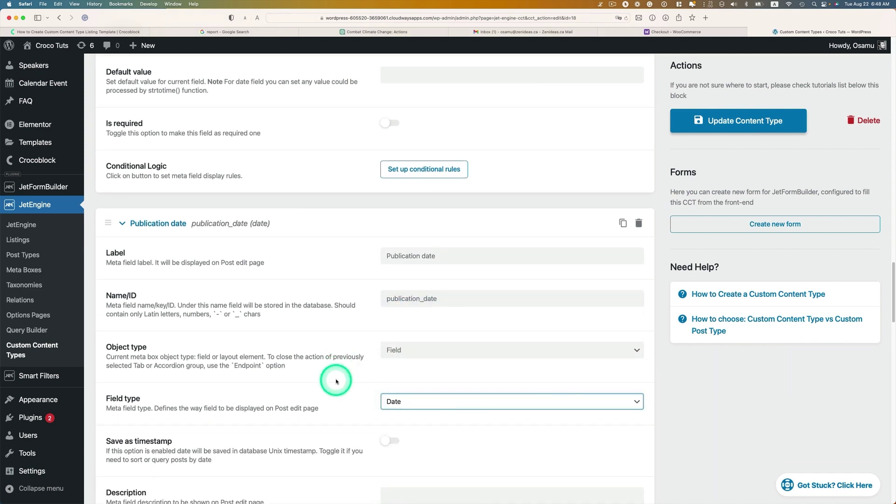
scroll(336, 381, down, 5)
click(390, 295)
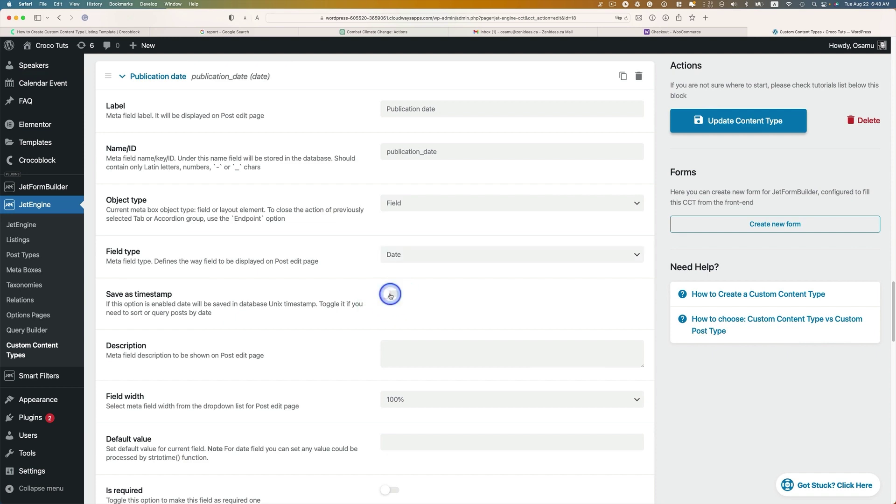
scroll(456, 306, down, 5)
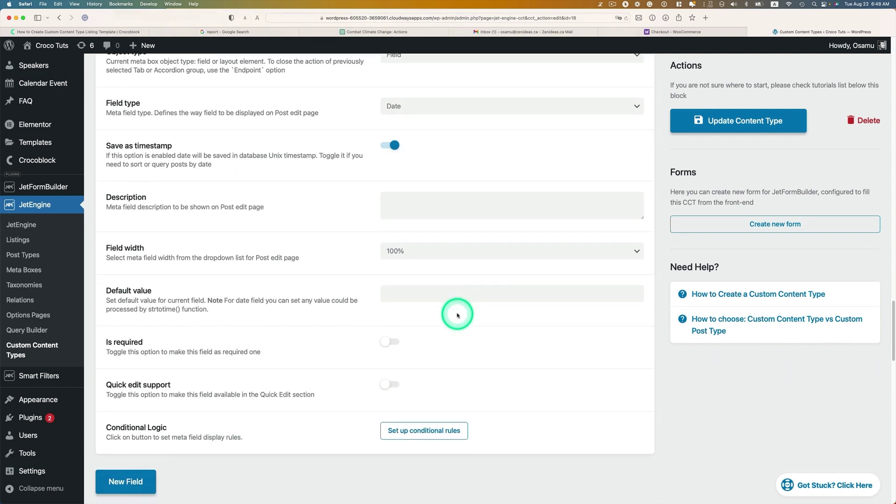
click(382, 344)
scroll(468, 354, down, 3)
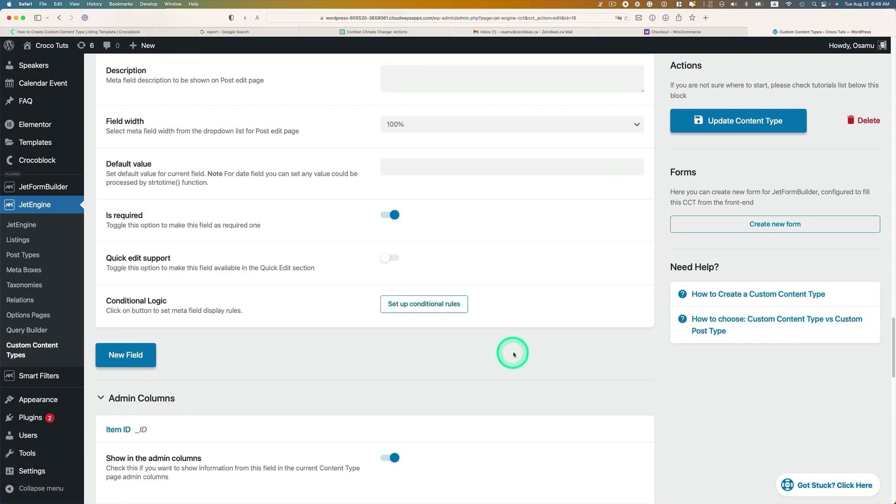
- Add an Author text field with ID author, left not required
click(140, 355)
scroll(397, 303, down, 3)
click(441, 257)
text(A)
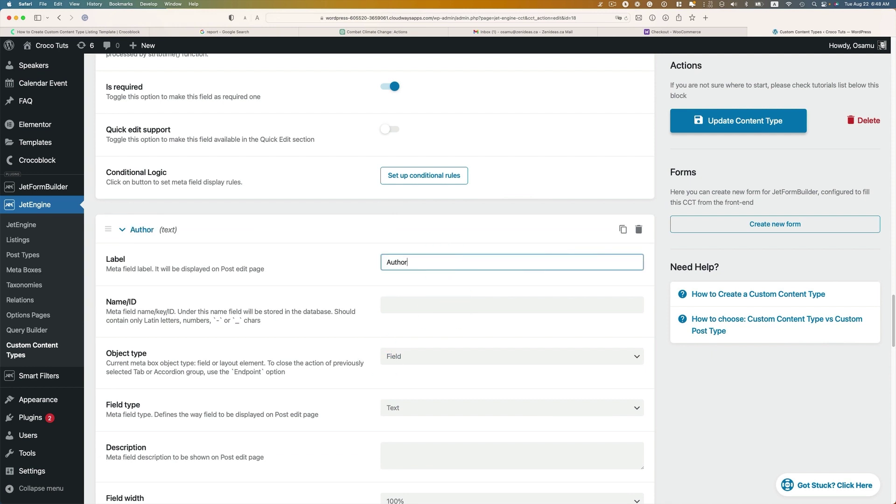
text(uthor)
click(433, 306)
scroll(435, 327, down, 3)
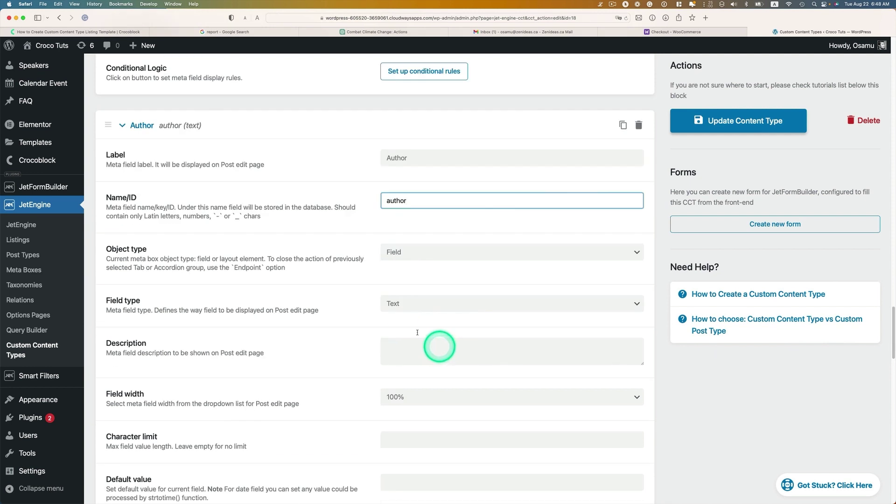
scroll(430, 317, down, 5)
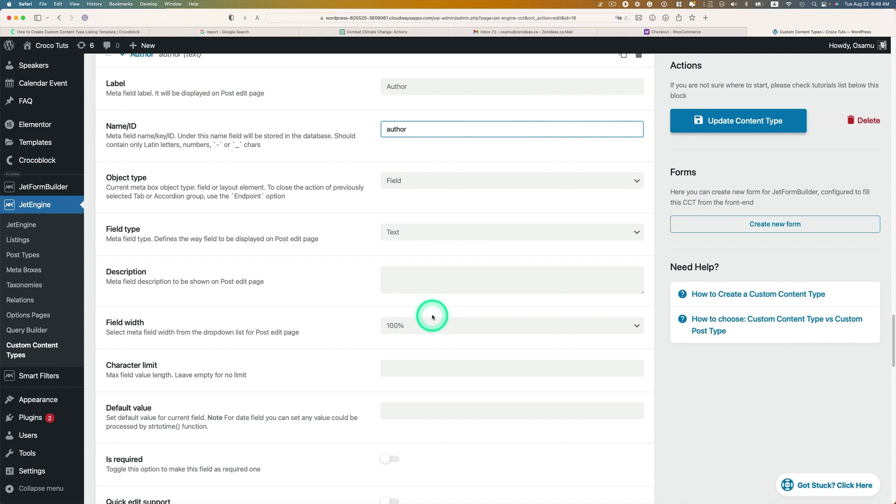
scroll(437, 318, down, 4)
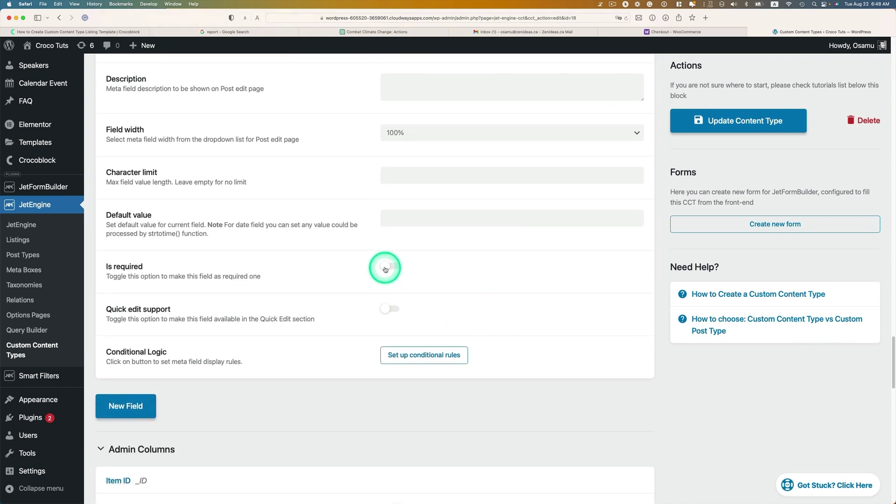
scroll(532, 326, down, 1)
click(391, 236)
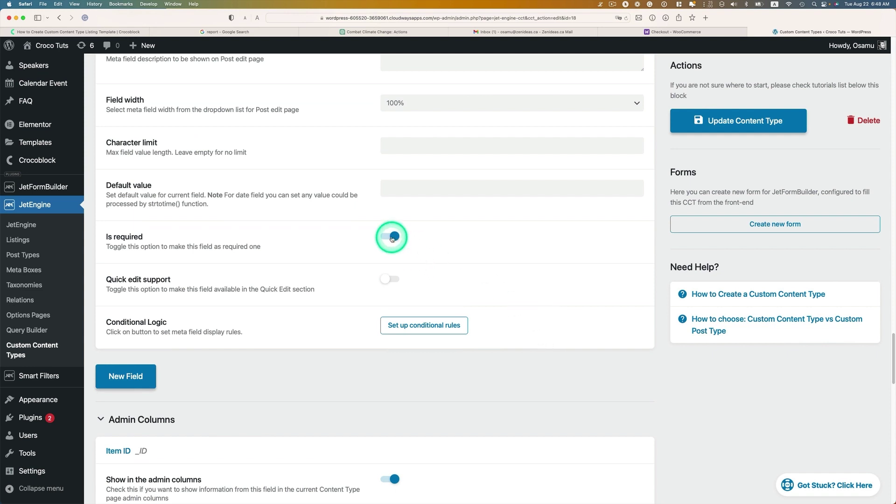
scroll(542, 317, down, 1)
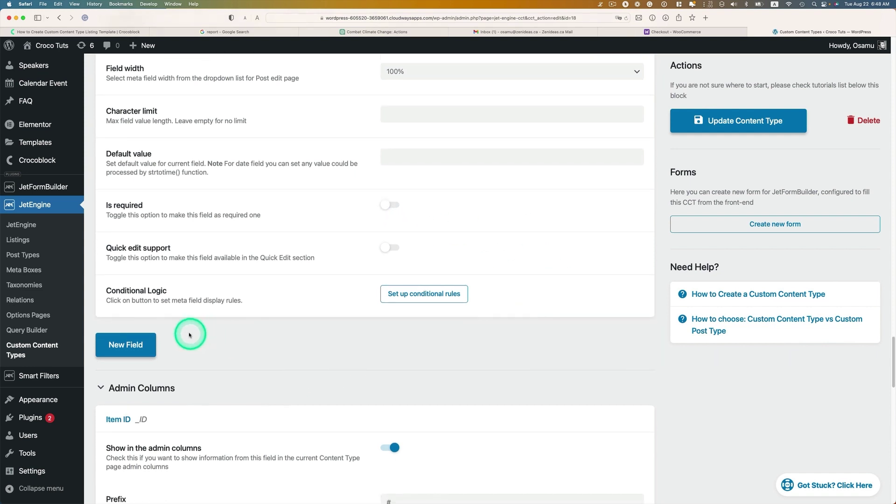
- Create a Language field with ID language and set its type to Radio
click(128, 345)
scroll(430, 310, down, 3)
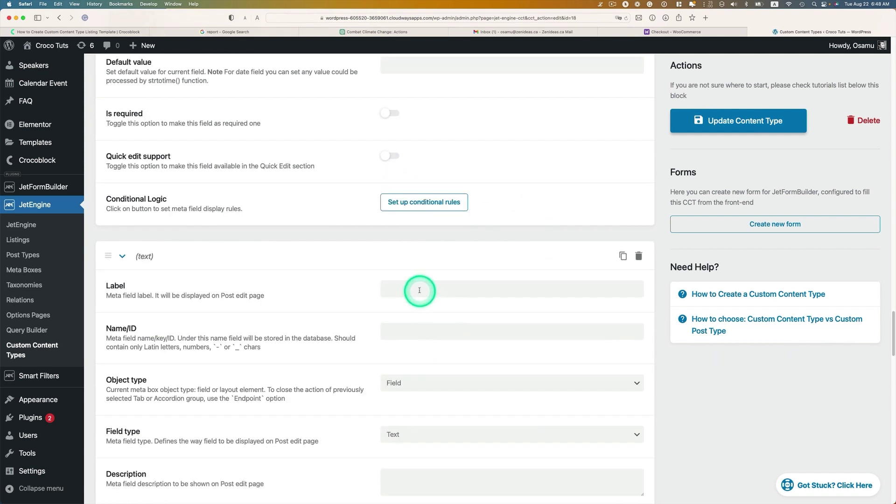
click(418, 290)
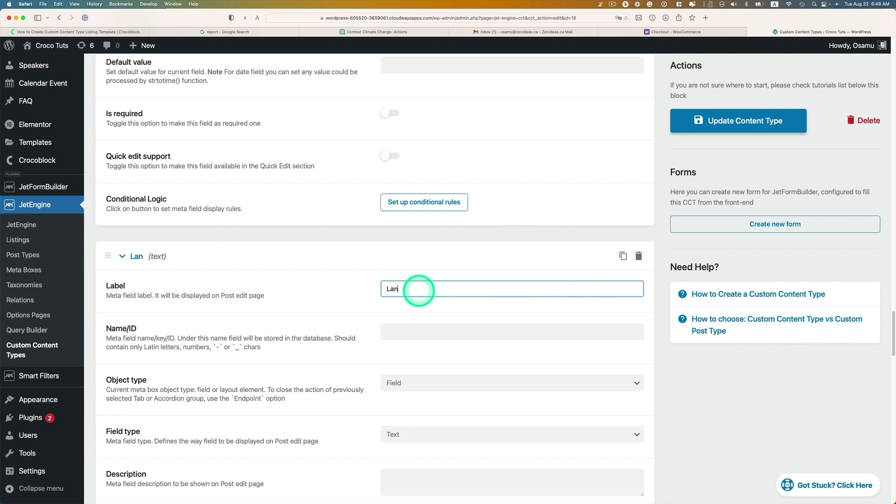
click(505, 337)
scroll(462, 276, down, 4)
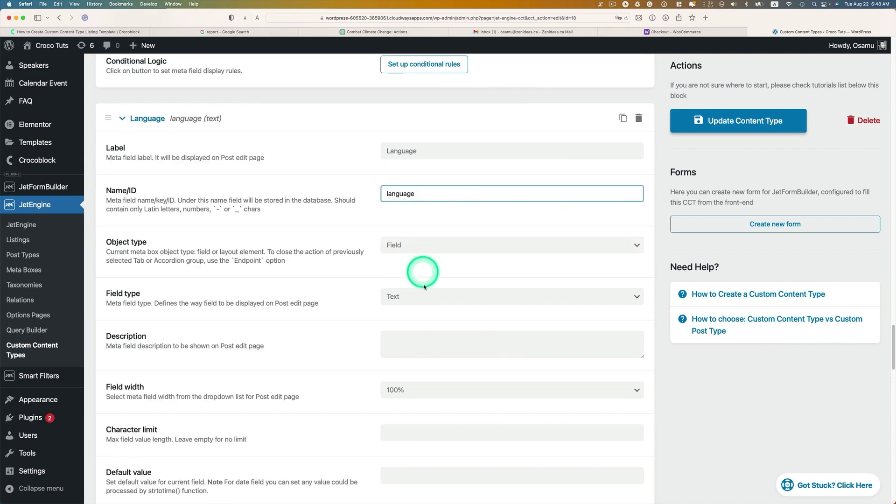
click(402, 299)
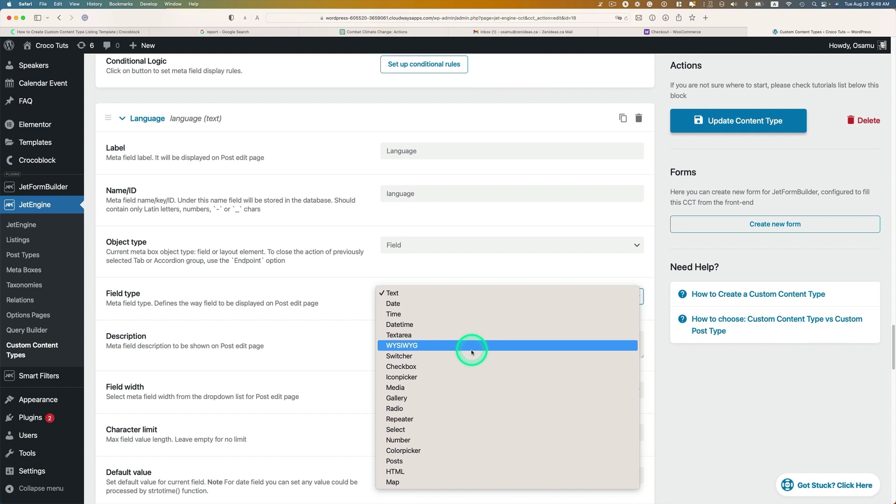
click(443, 408)
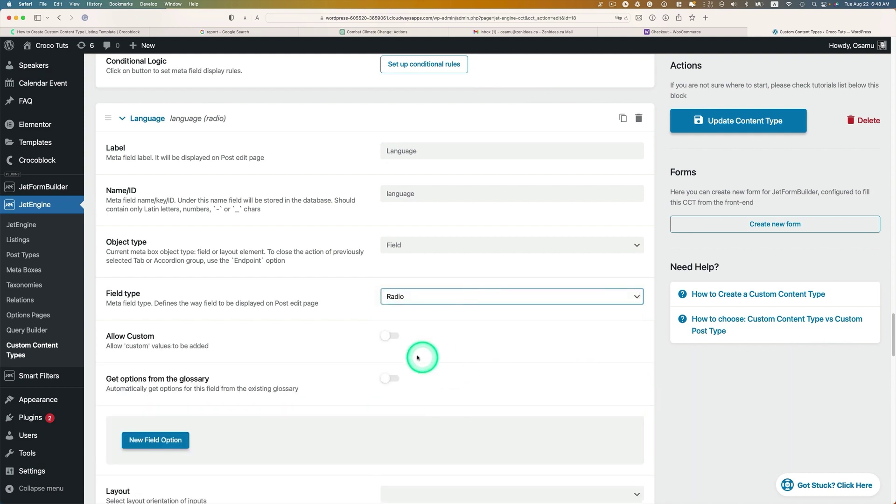
scroll(347, 360, down, 1)
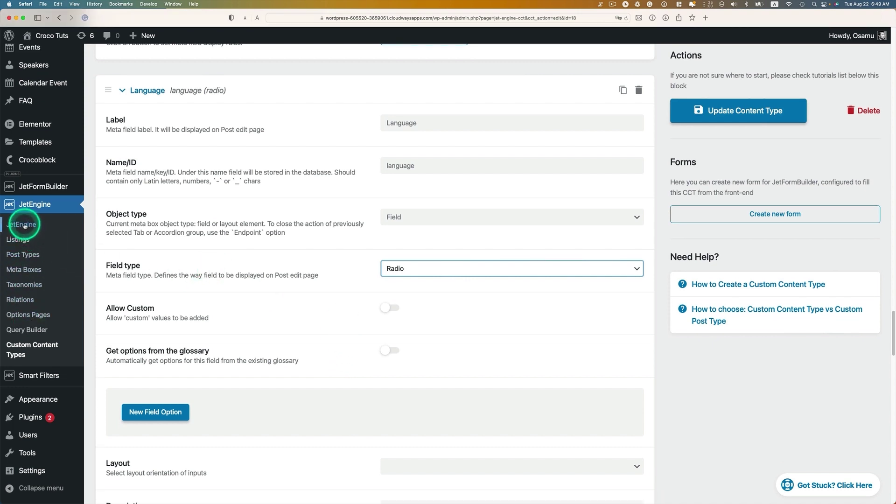
right_click(25, 225)
click(53, 228)
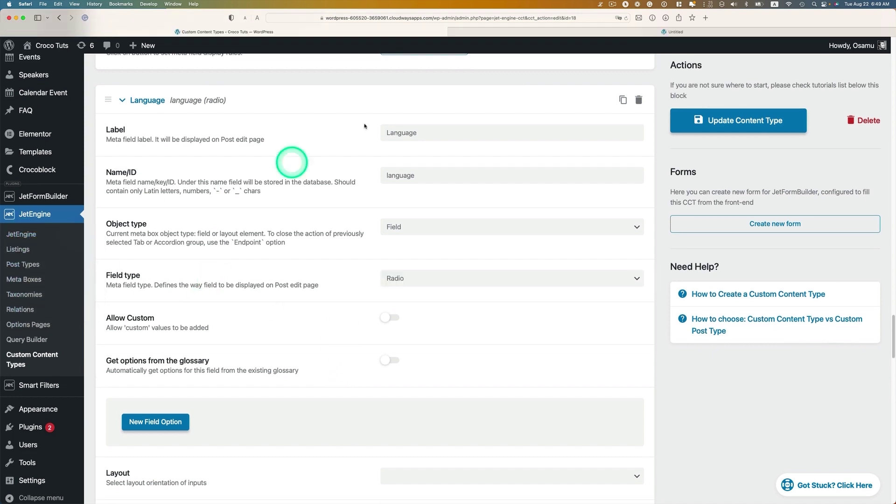
click(716, 31)
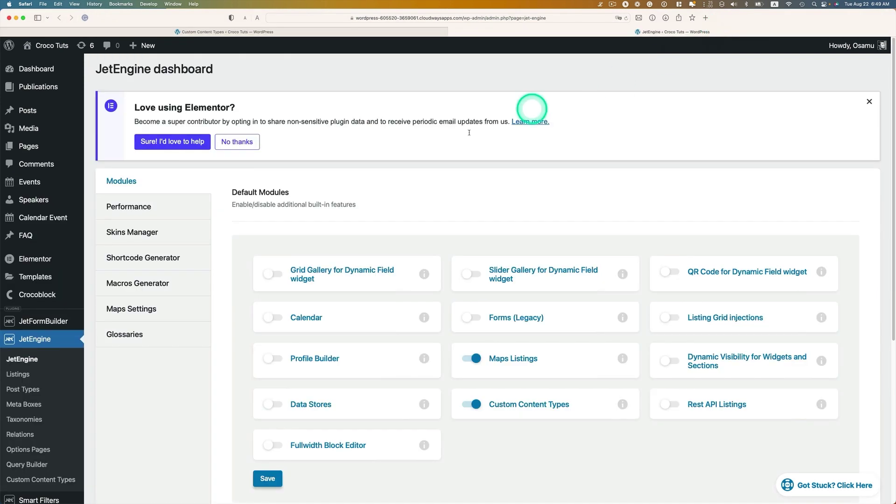
click(130, 340)
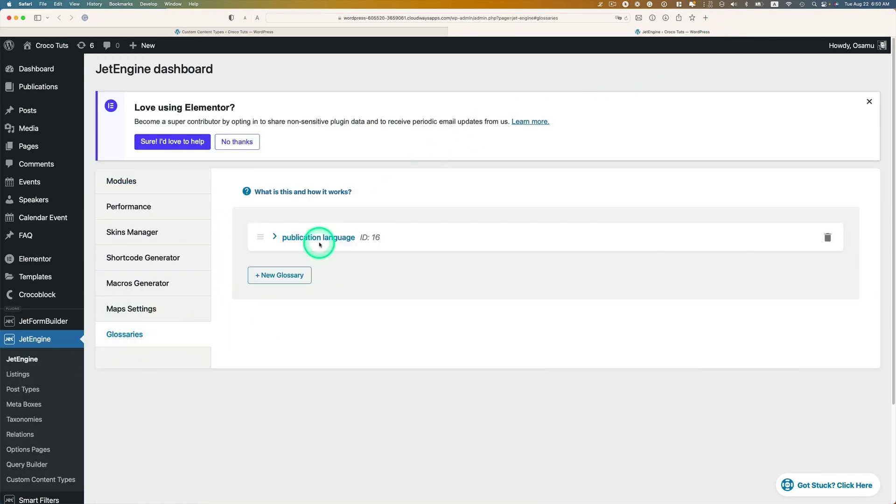
click(273, 237)
scroll(441, 229, down, 3)
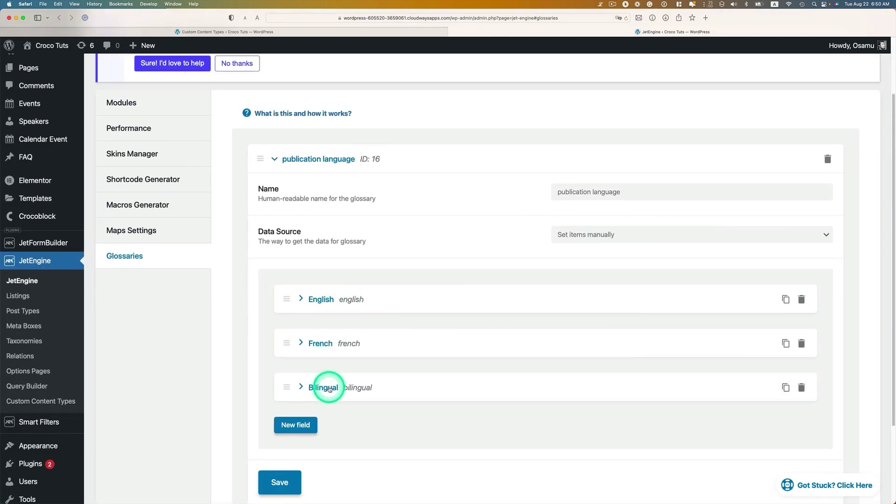
click(336, 33)
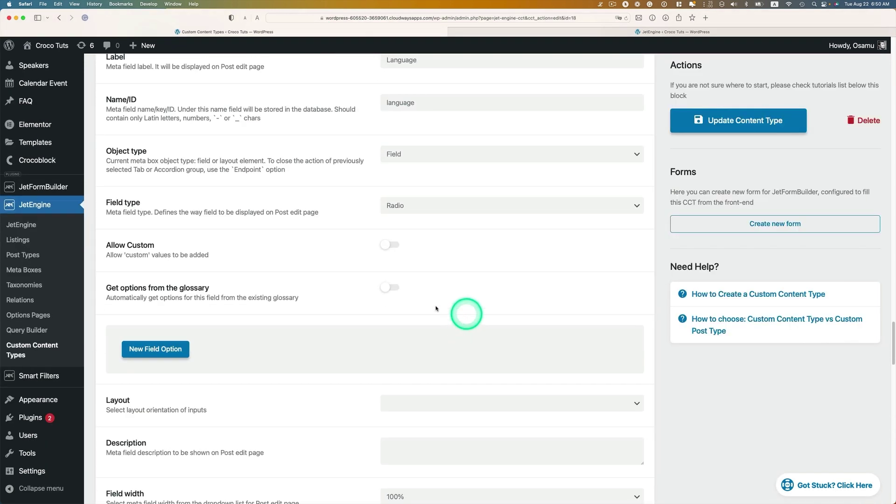
- Source Language options from the publication language glossary, use Horizontal layout, and make it required
click(392, 288)
scroll(467, 341, down, 2)
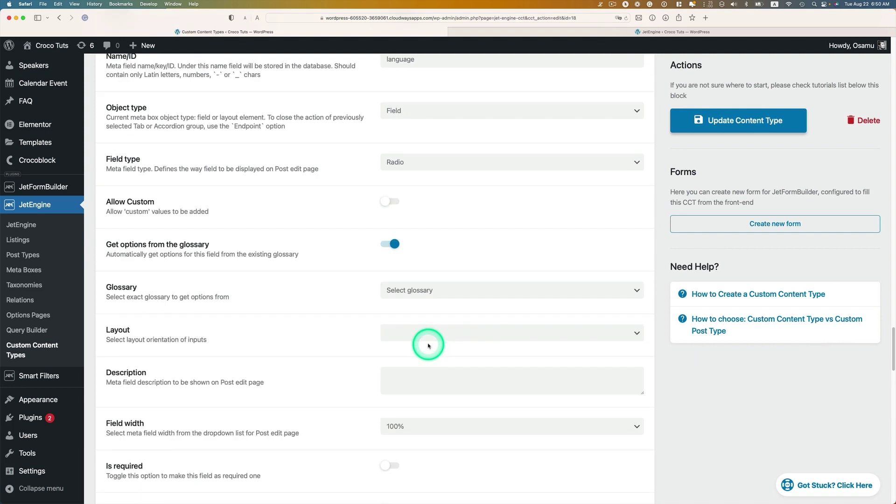
click(406, 278)
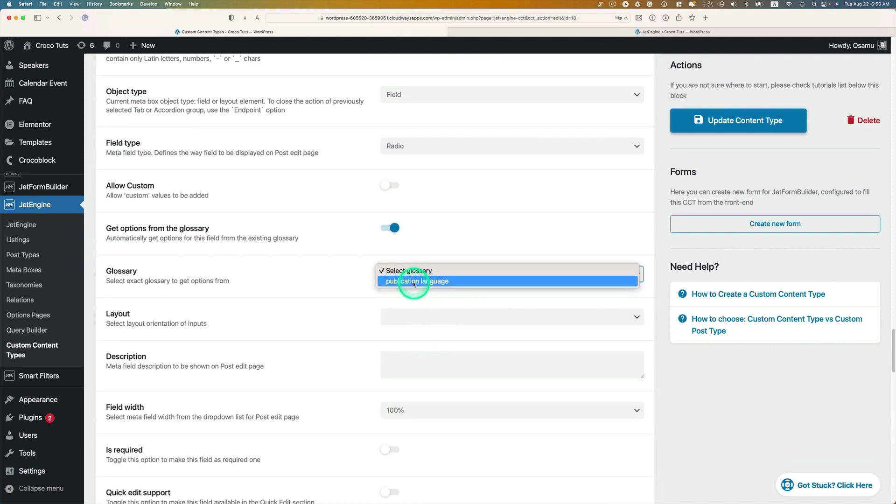
click(416, 282)
scroll(430, 353, down, 1)
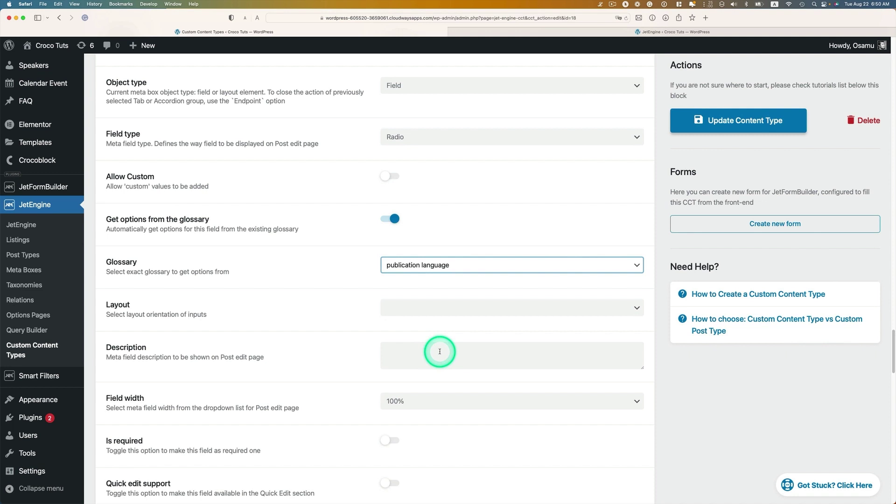
click(418, 283)
click(436, 293)
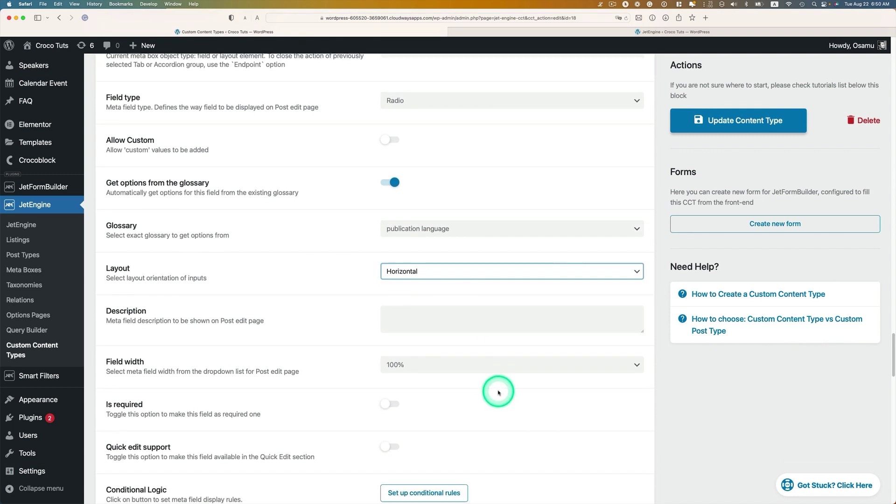
scroll(499, 394, down, 5)
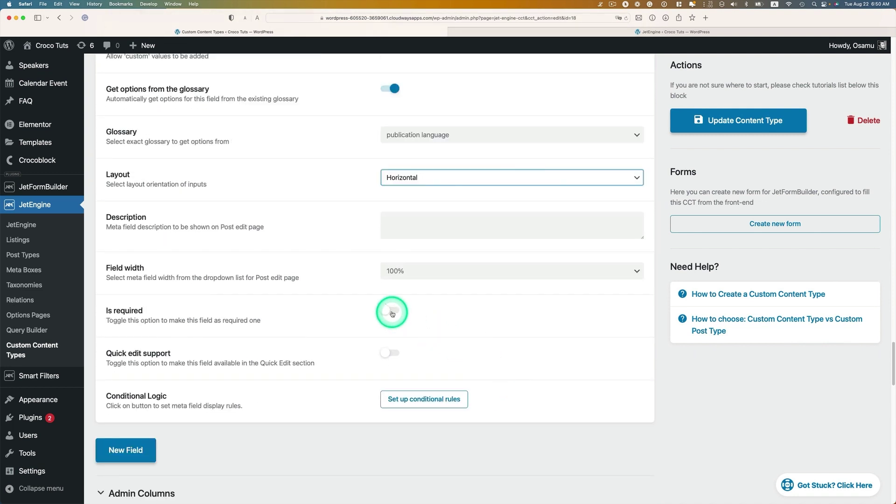
click(390, 310)
scroll(557, 401, down, 2)
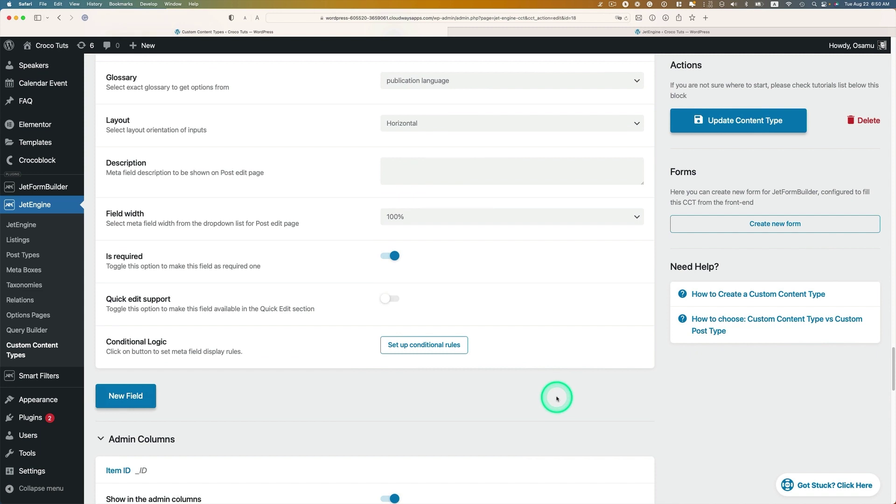
scroll(557, 398, down, 1)
- Add a Publication cover image field (publication_cover_image) of type Media storing the Media ID
click(125, 387)
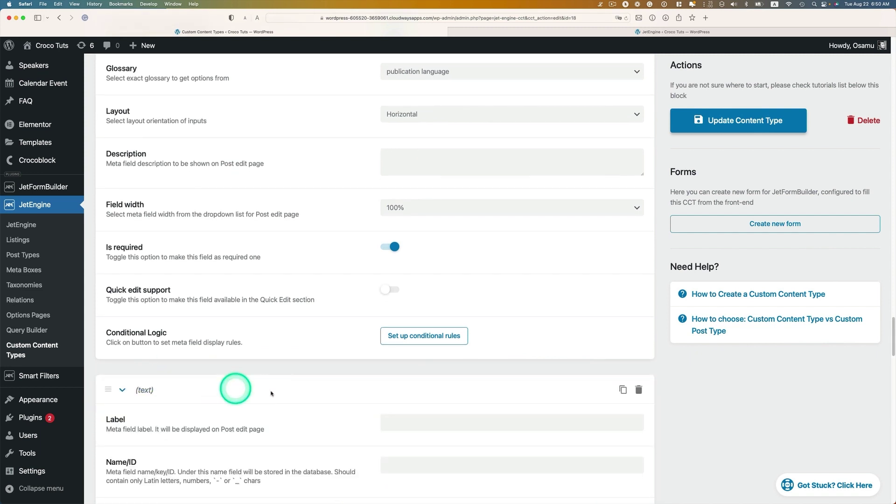
scroll(456, 396, down, 2)
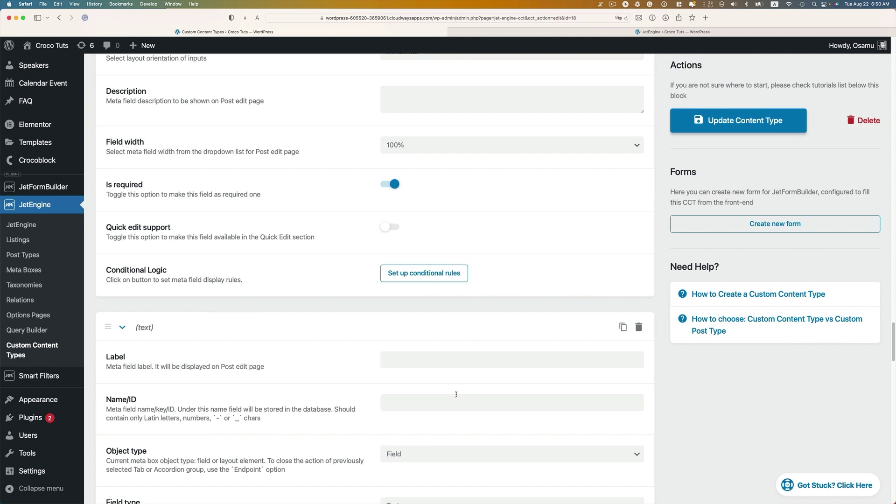
click(427, 359)
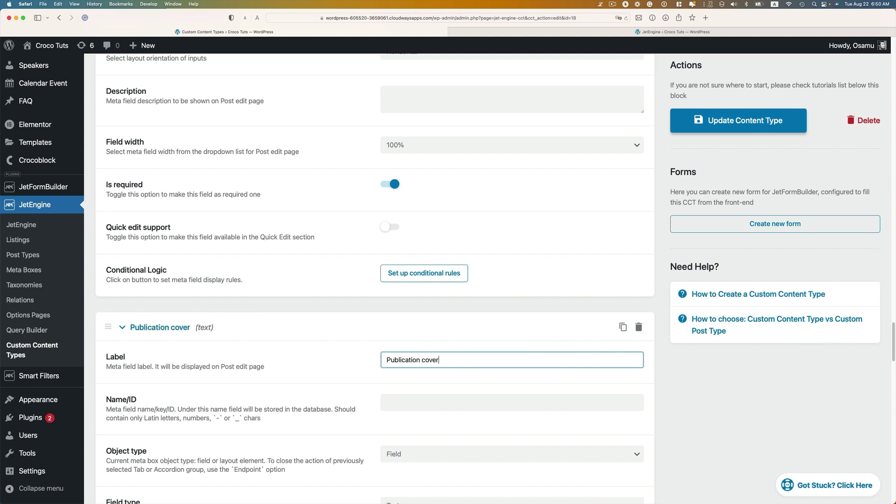
click(565, 397)
scroll(565, 373, down, 4)
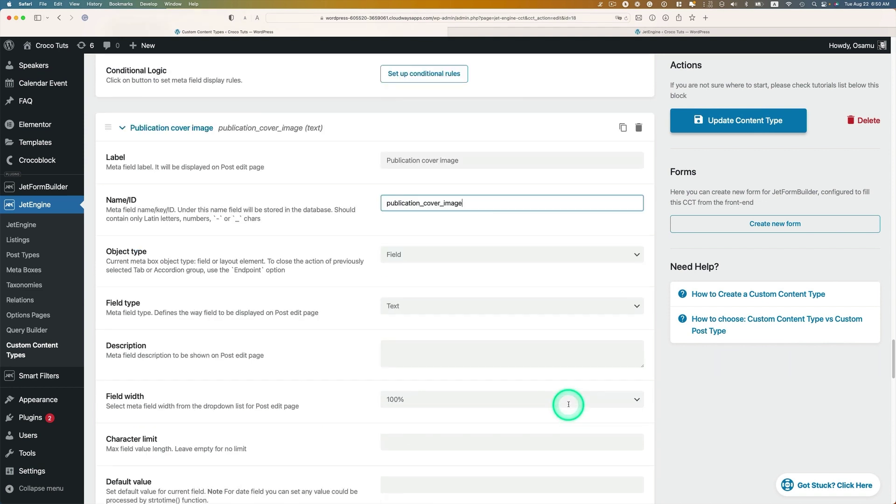
click(406, 307)
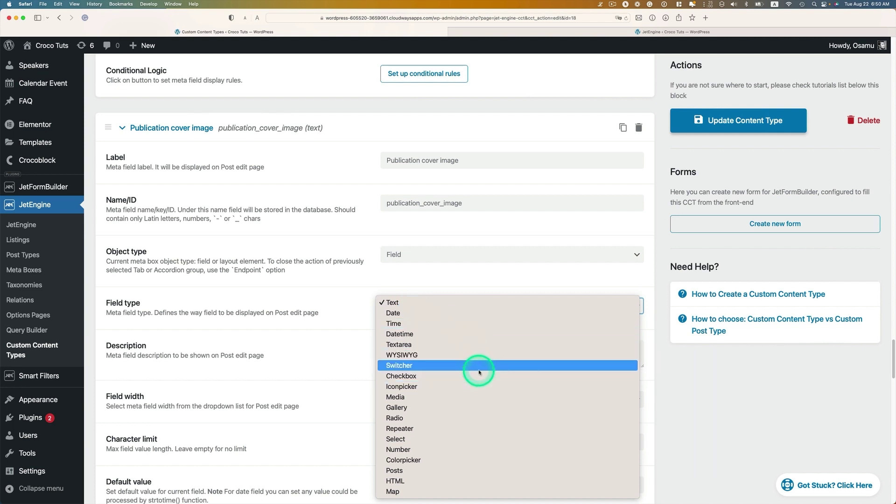
click(466, 397)
scroll(415, 392, down, 2)
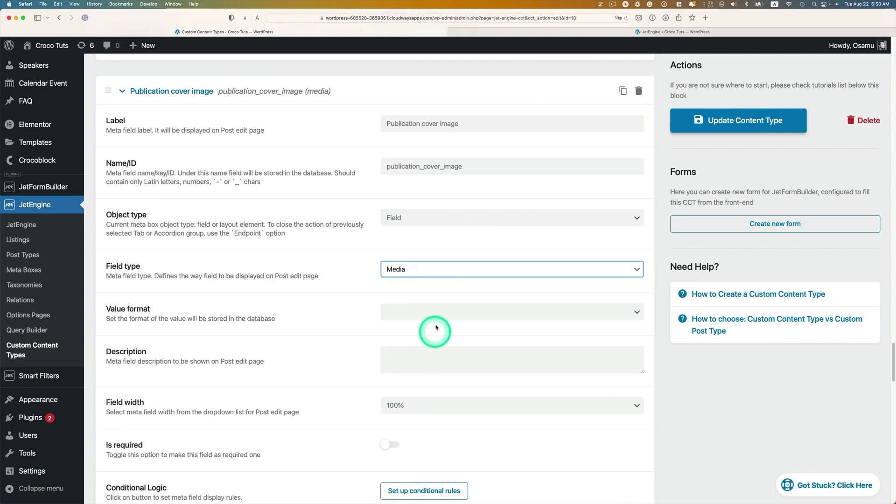
click(468, 313)
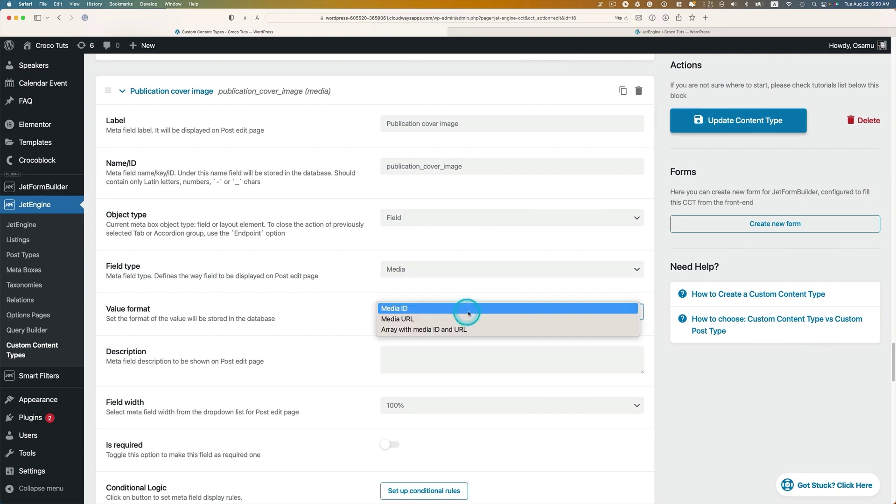
click(408, 309)
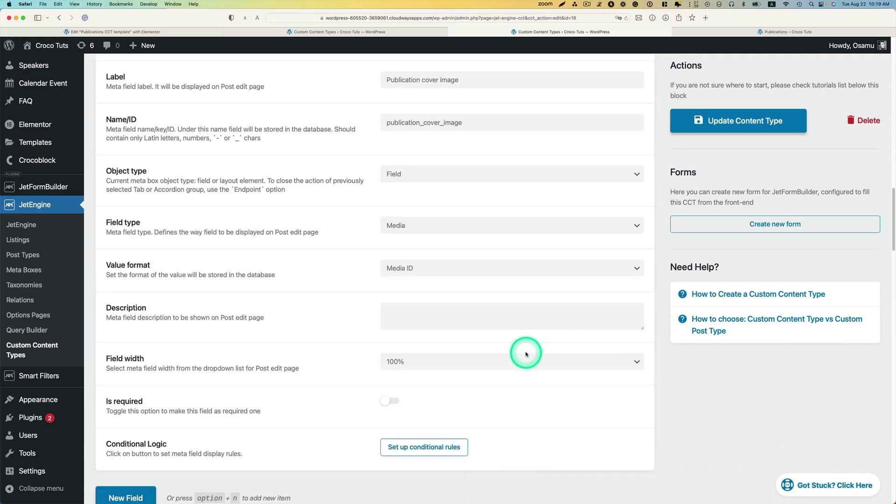
- Set Title field to Publication title and Content field to Publication details, then update
scroll(526, 355, up, 15)
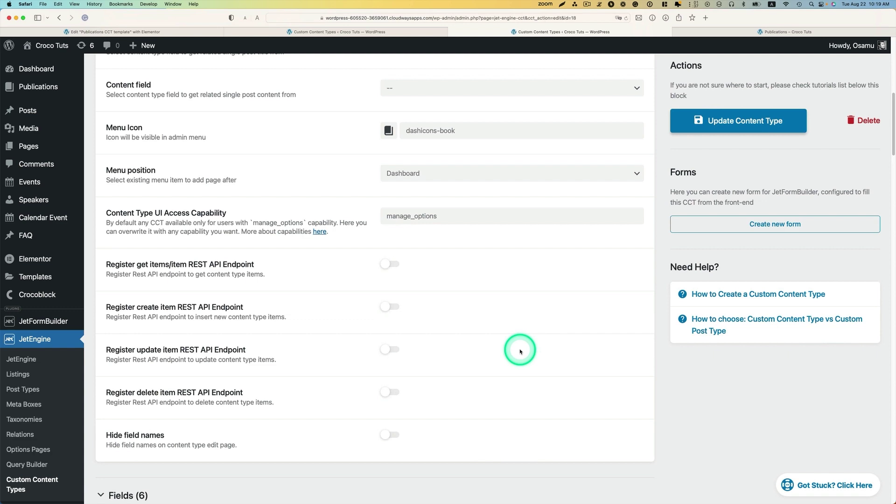
scroll(520, 351, up, 8)
scroll(520, 351, down, 4)
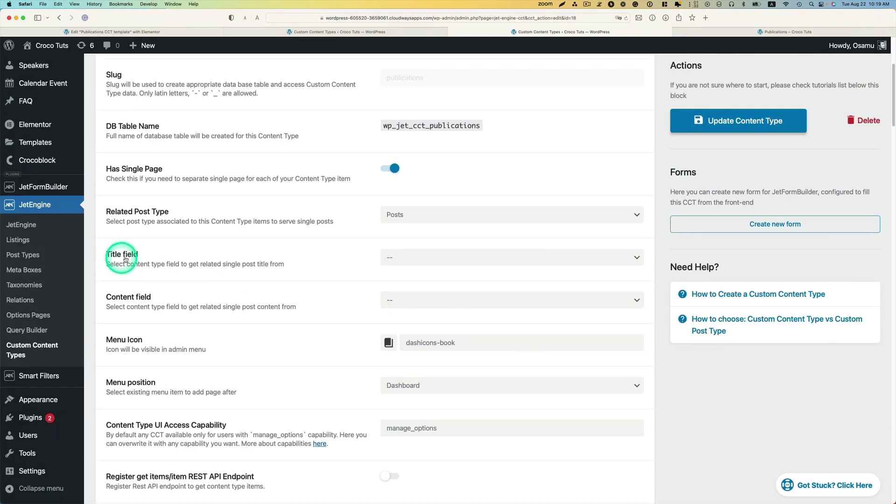
click(420, 262)
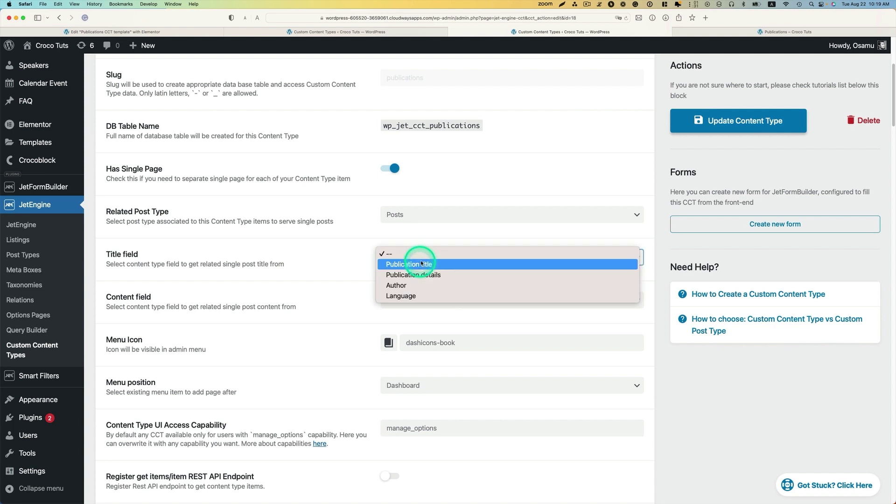
click(420, 264)
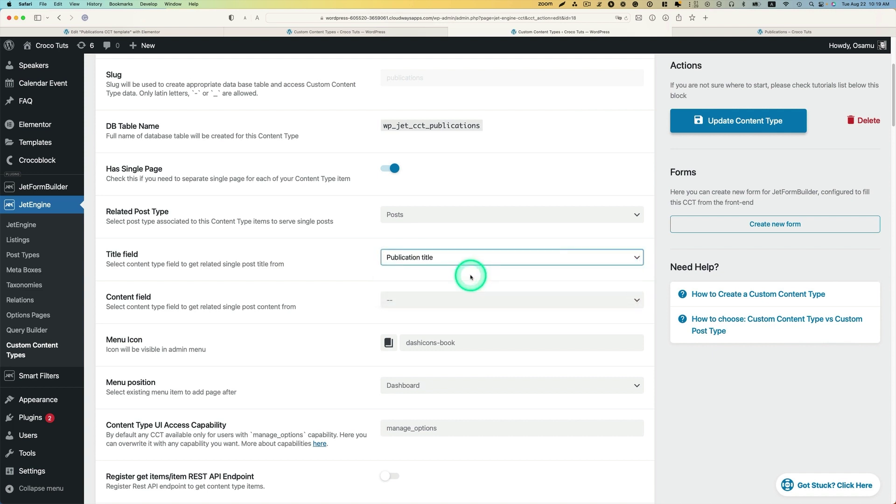
click(424, 301)
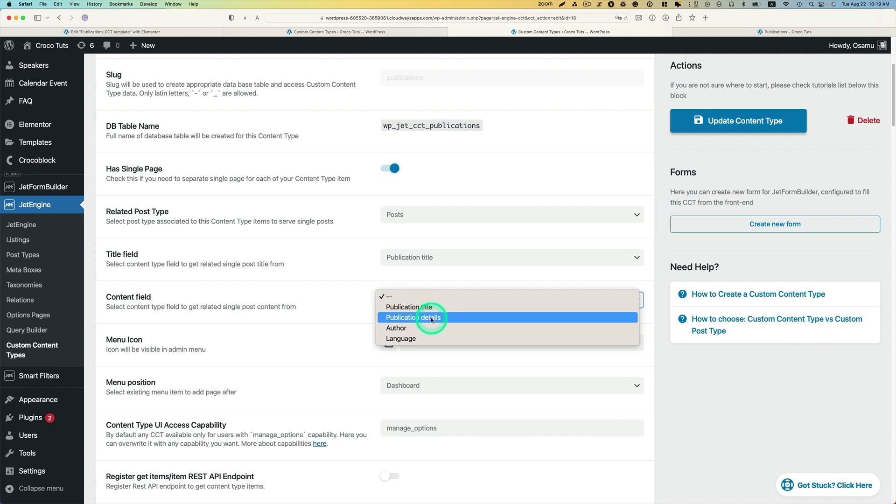
click(432, 317)
click(709, 121)
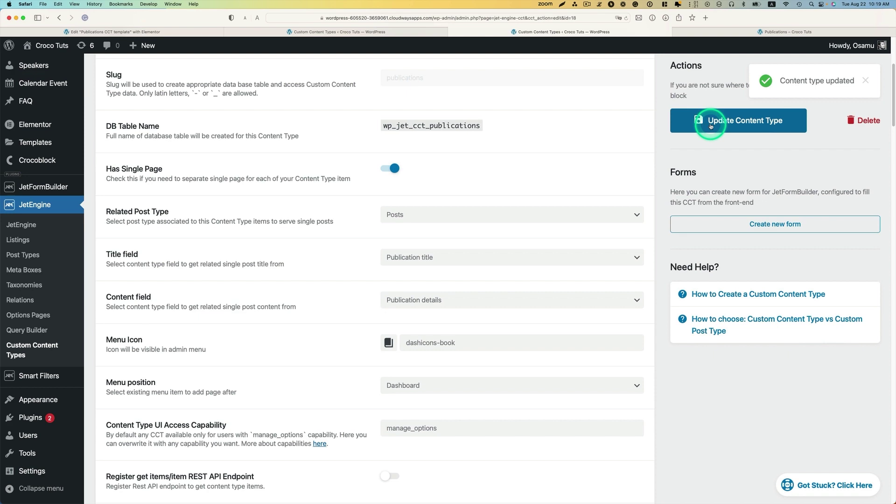
- Show Publication title and Language as admin columns, with Language sortable
scroll(333, 423, down, 2)
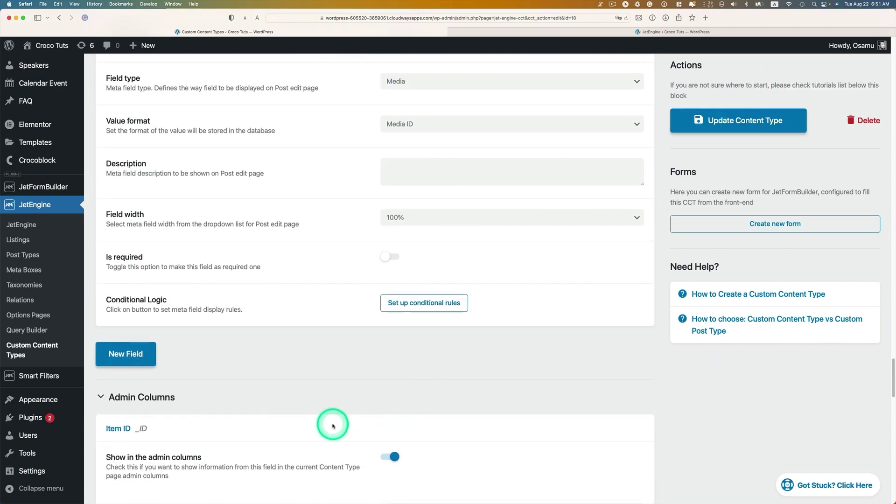
scroll(333, 424, down, 7)
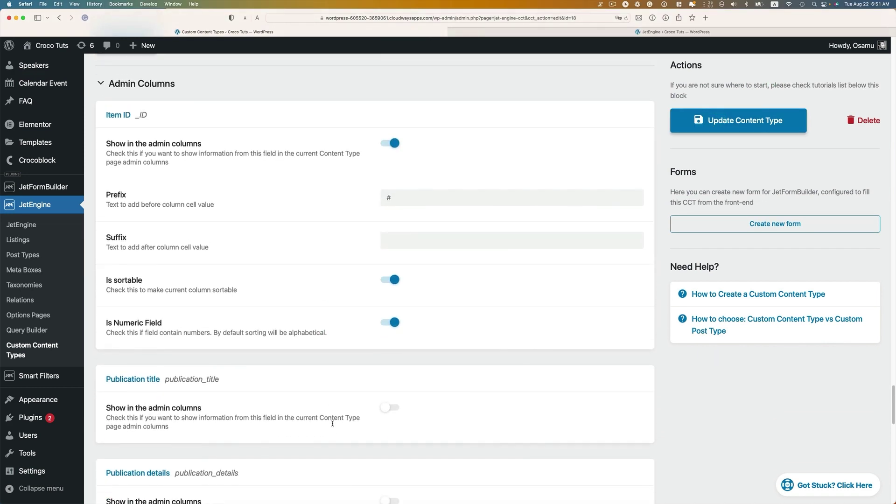
scroll(333, 423, down, 1)
click(357, 408)
click(385, 396)
scroll(456, 405, down, 3)
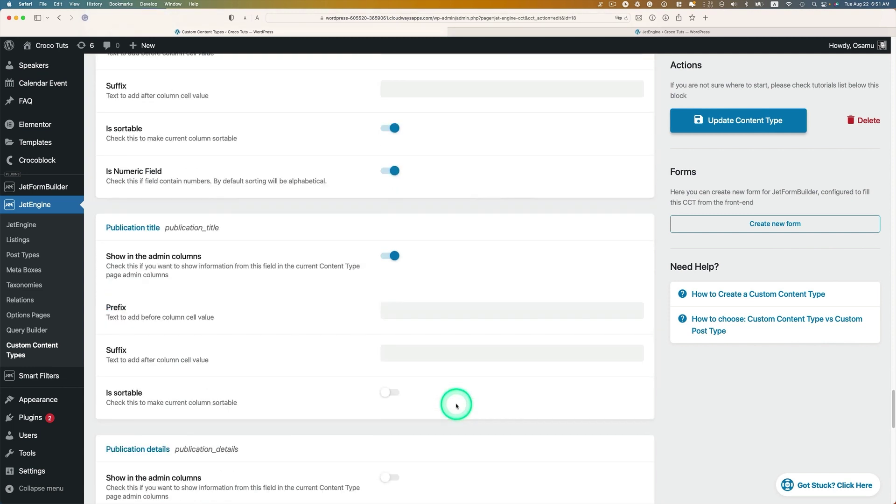
scroll(457, 404, down, 2)
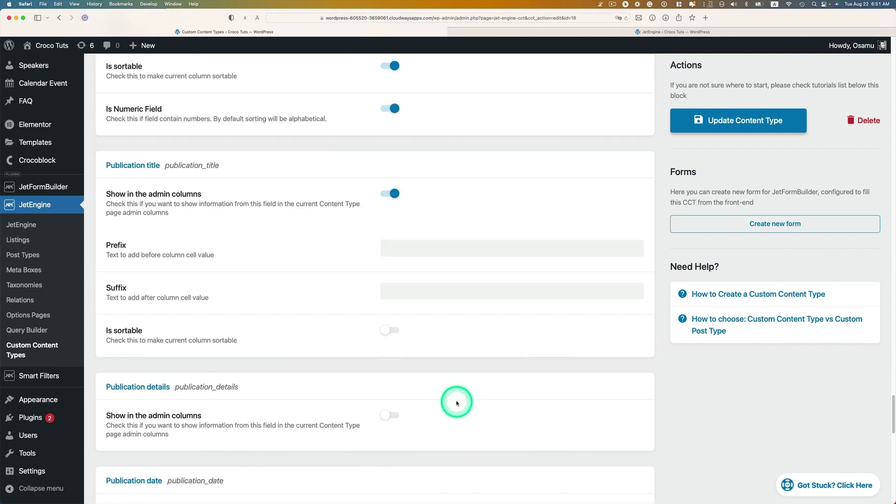
scroll(457, 402, down, 6)
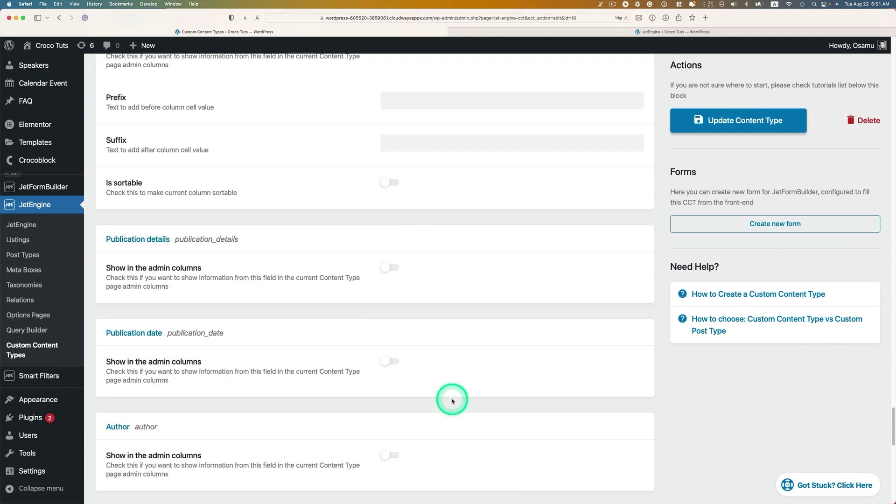
click(389, 401)
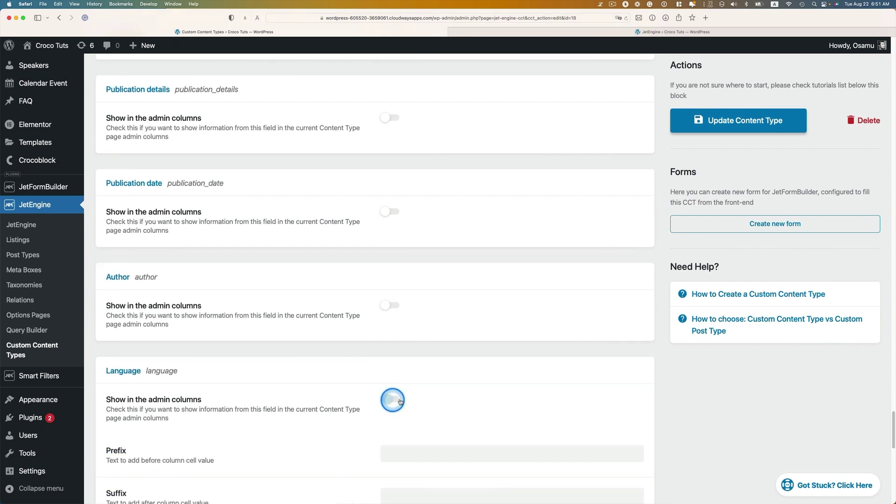
scroll(487, 399, down, 3)
scroll(486, 398, up, 1)
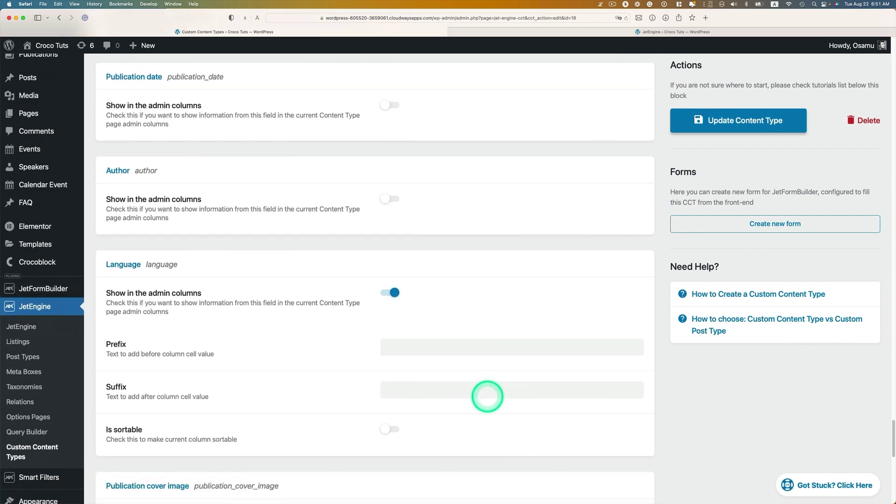
scroll(486, 395, down, 2)
click(389, 369)
- Make Created Date a sortable, numeric admin column and update the content type
scroll(545, 378, down, 7)
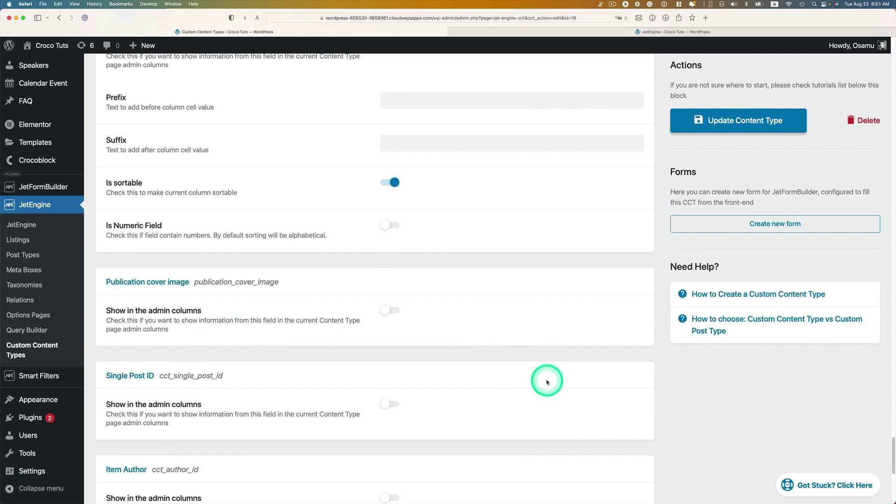
scroll(546, 380, down, 2)
click(387, 382)
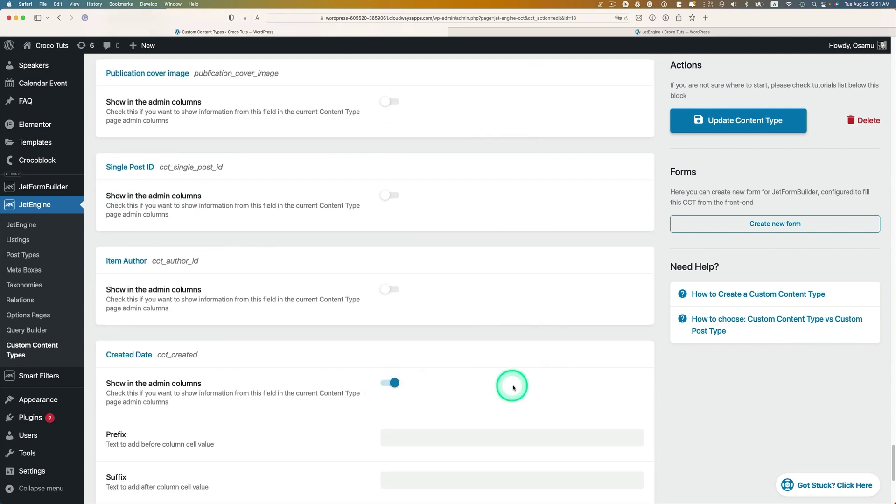
scroll(514, 385, down, 1)
scroll(516, 387, down, 3)
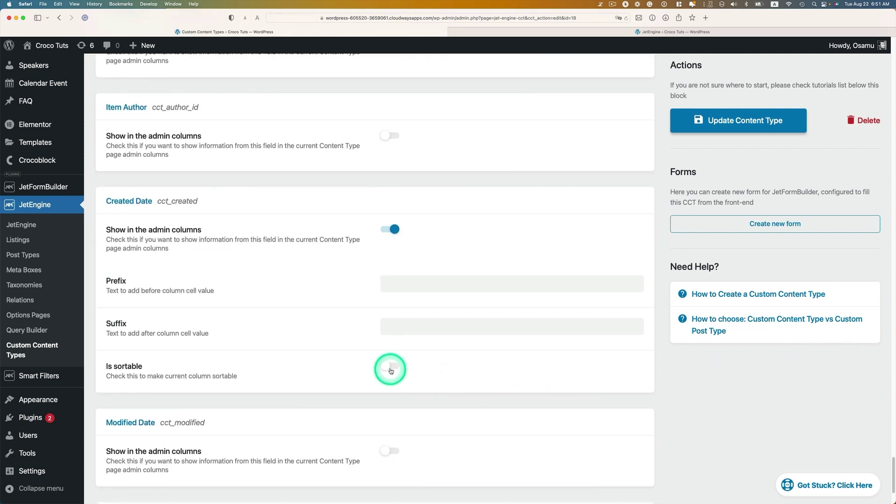
click(390, 369)
scroll(570, 403, down, 1)
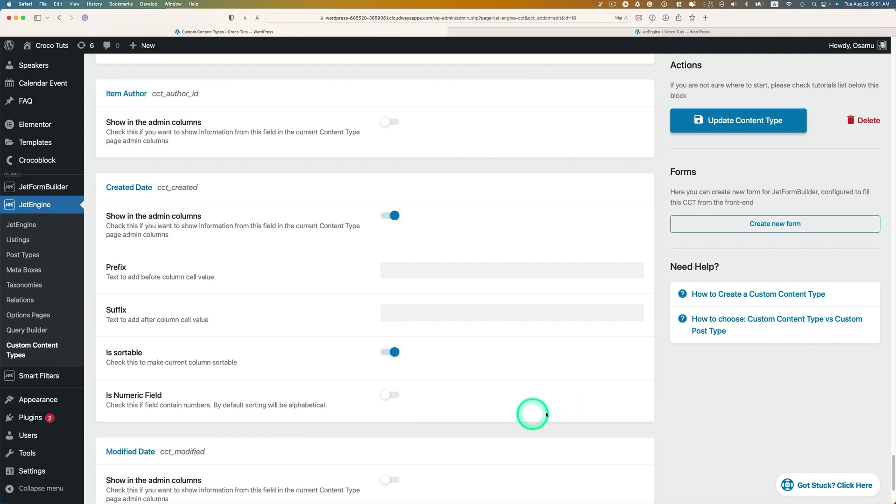
click(387, 398)
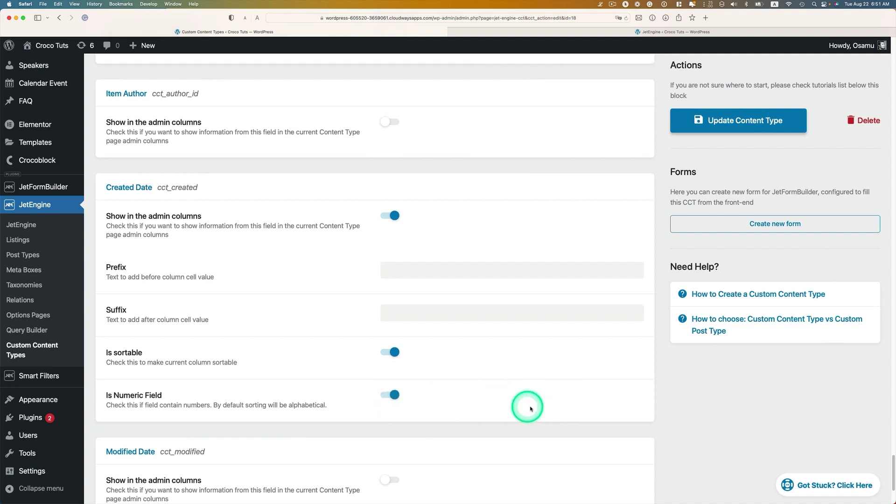
scroll(531, 406, down, 4)
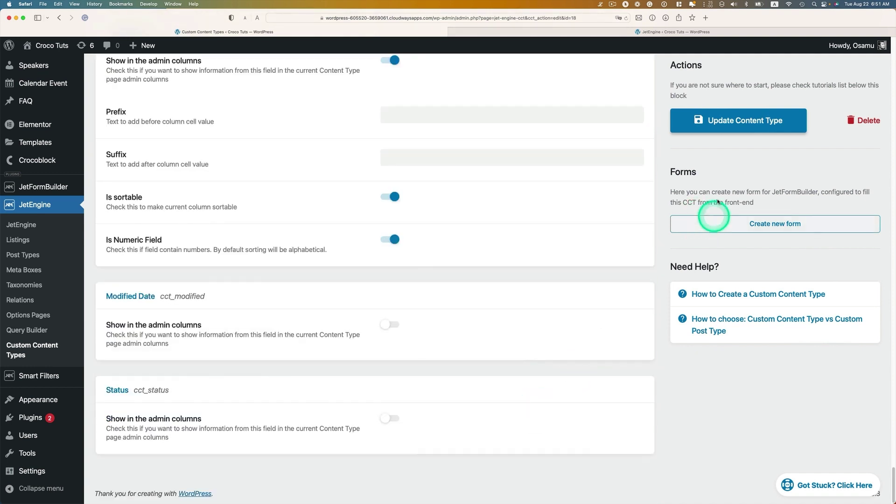
click(693, 123)
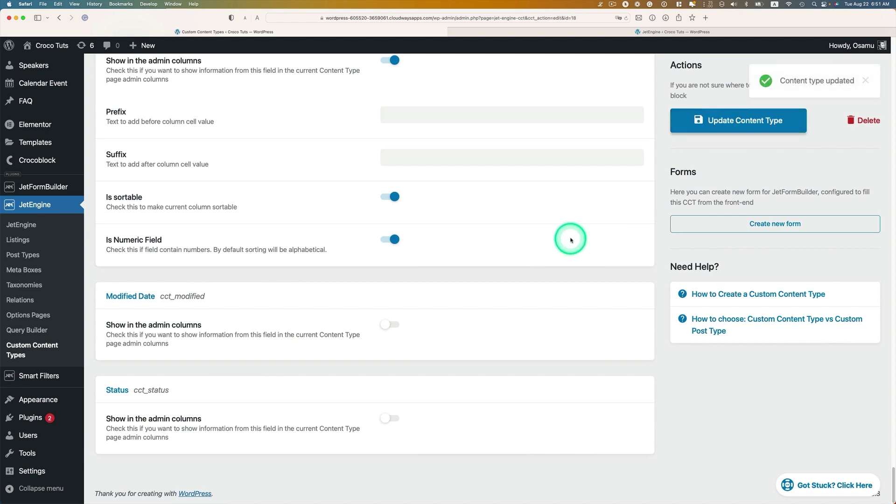
scroll(76, 322, up, 7)
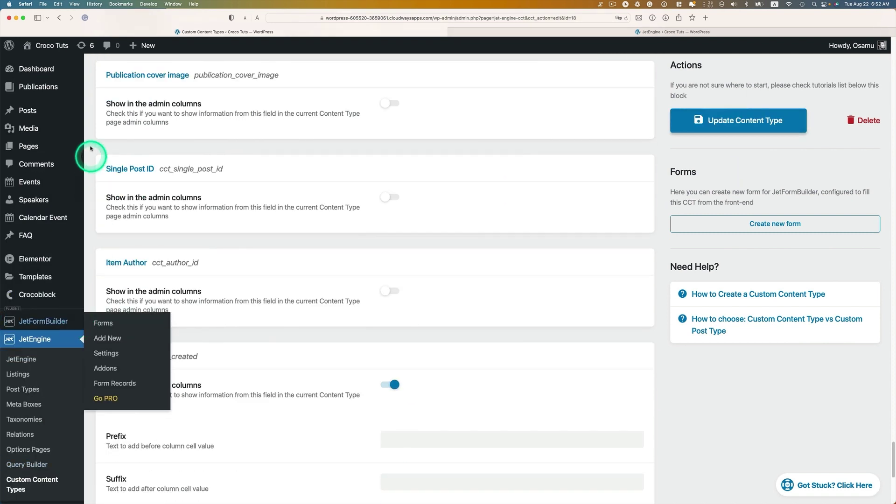
- Open a new Publications Add Item form and view the cover screenshot for the title text
click(55, 87)
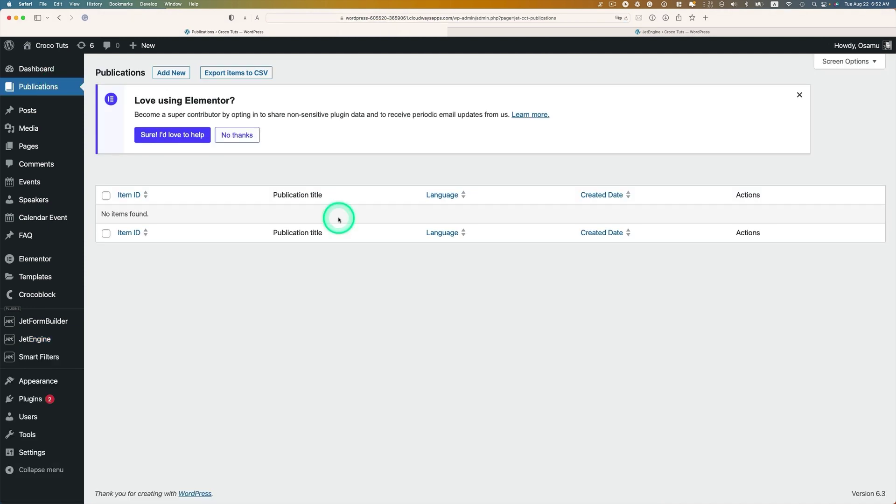
click(175, 74)
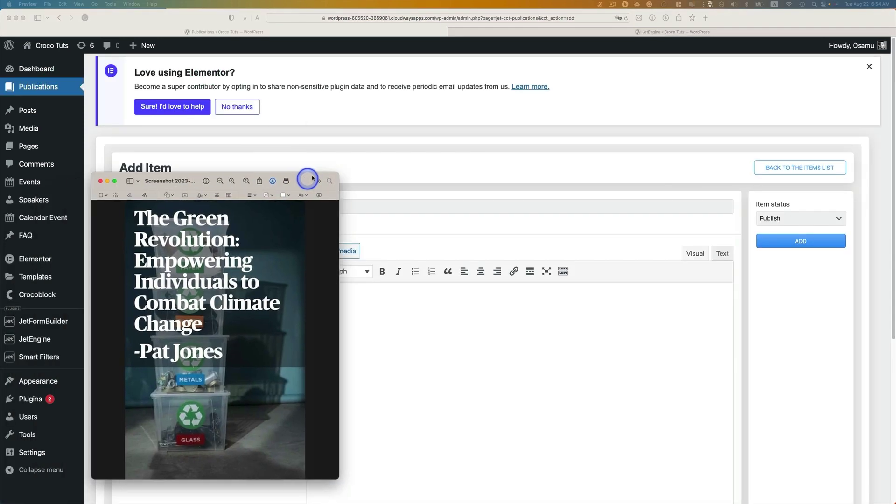
click(306, 176)
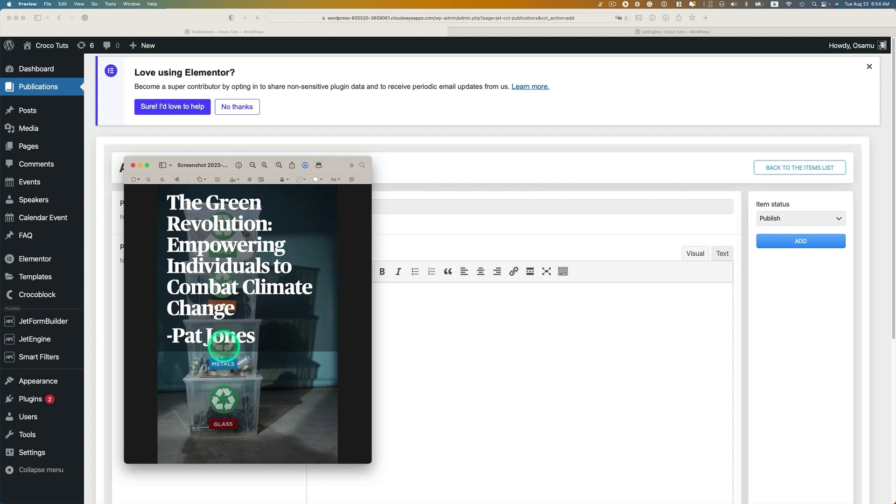
drag(331, 167, 330, 166)
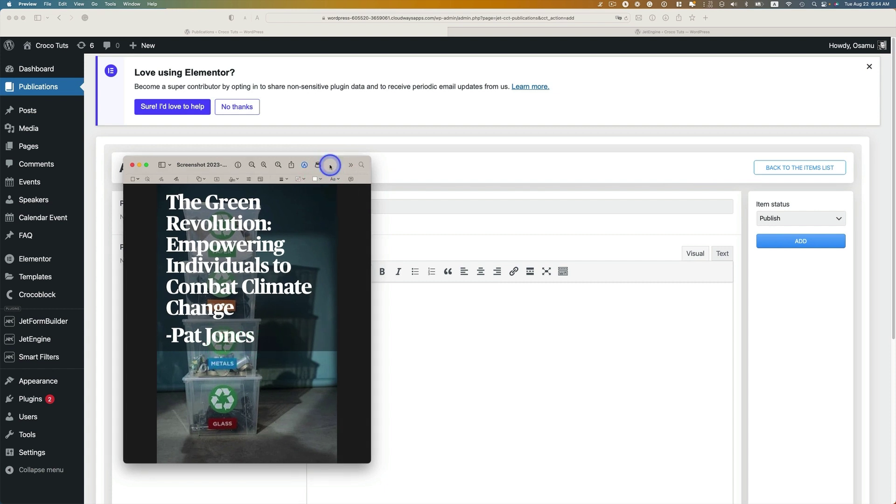
click(448, 253)
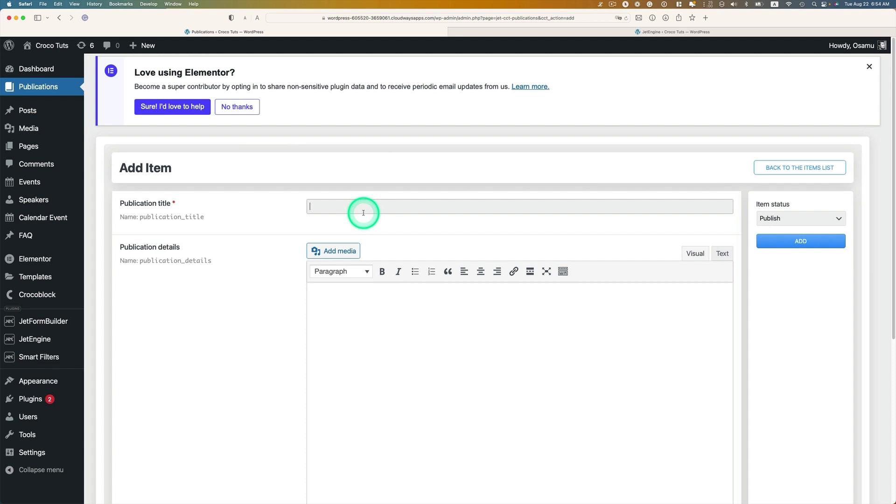
- Paste the publication title and two paragraphs of placeholder text into Publication details
text(The Green Revolution: Empowering Individuals to Combat Climate)
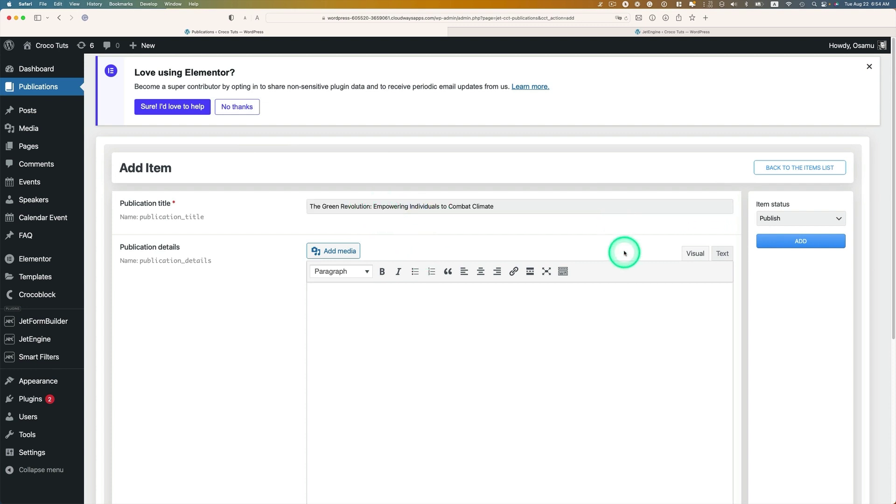
click(601, 5)
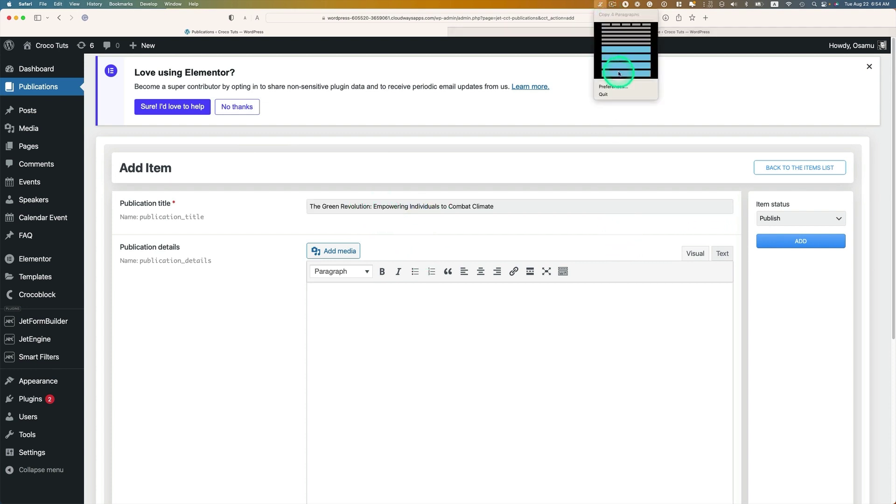
click(619, 71)
click(389, 309)
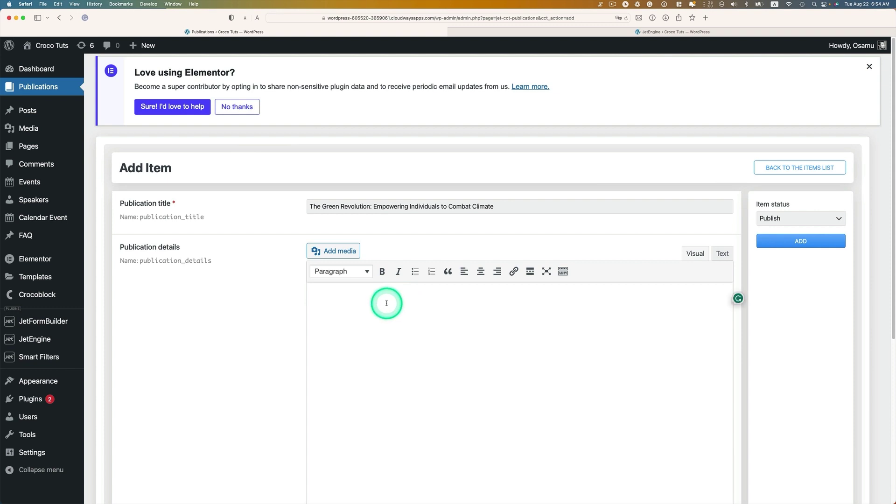
text(Donec sed odio dui. Curabitur blandit tempus porttitor. Maecenas sed diam eget risus varius blandit sit amet non magna. Fusce dapibus, tellus ac cursus commodo, tortor mauris condimentum nibh, ut fermentum massa justo sit amet risus. Cras justo odio, dapibus ac facilisis in, egestas eget quam. Donec ullamcorper nulla non metus auctor fringilla. Fusce dapibus, tellus ac cursus commodo, tortor mauris condimentum nibh, ut fermentum massa justo sit amet risus. Nullam quis risus eget urna mollis ornare vel eu leo. Donec ullamcorper nulla non metus auctor fringilla. Fusce dapibus, tellus ac cursus commodo, tortor mauris condimentum nibh, ut fermentum massa justo sit amet risus. Cum sociis natoque penatibus et magnis dis parturient montes, nascetur ridiculus mus. Vestibulum id ligula porta felis euismod semper. Maecenas faucibus mollis interdum. Nulla vitae elit libero, a pharetra augue. Sed posuere consectetur est at lobortis. Maecenas faucibus mollis interdum. Curabitur blandit tempus porttitor. Maecenas faucibus mollis interdum.)
scroll(490, 327, down, 1)
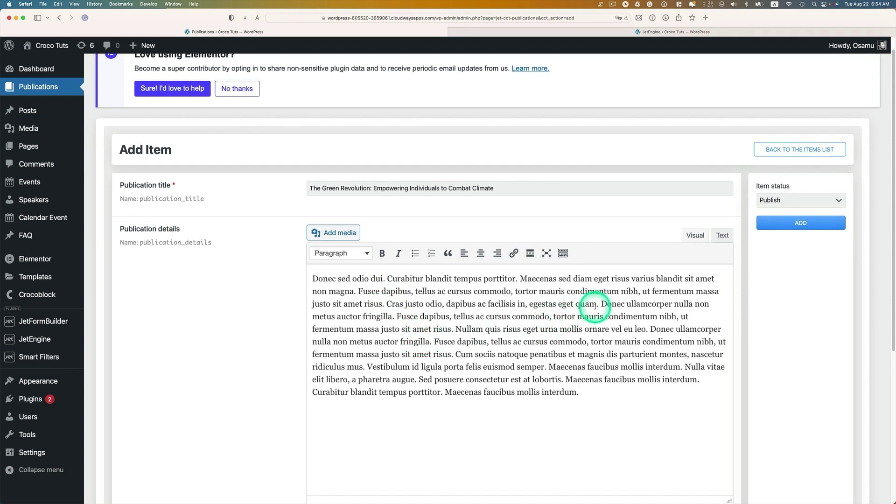
key(Return)
- Set the publication date to April 6, 2023, enter the author, and choose English
scroll(560, 350, down, 5)
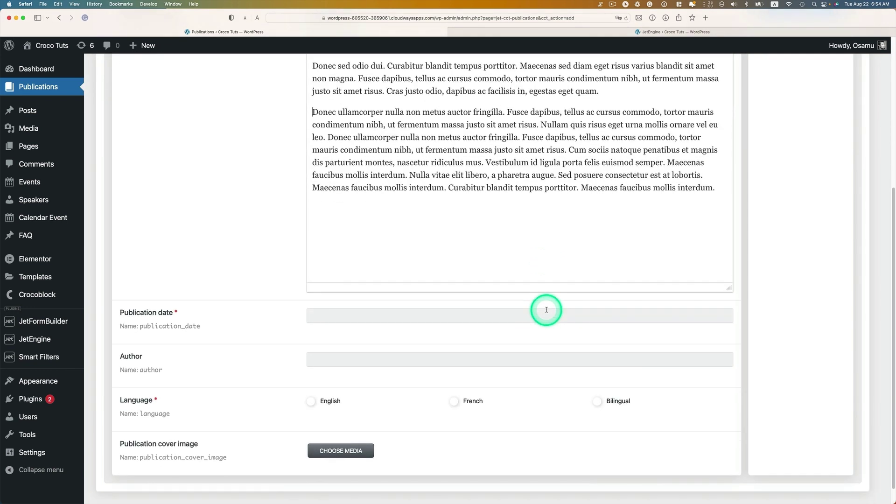
click(455, 316)
click(319, 337)
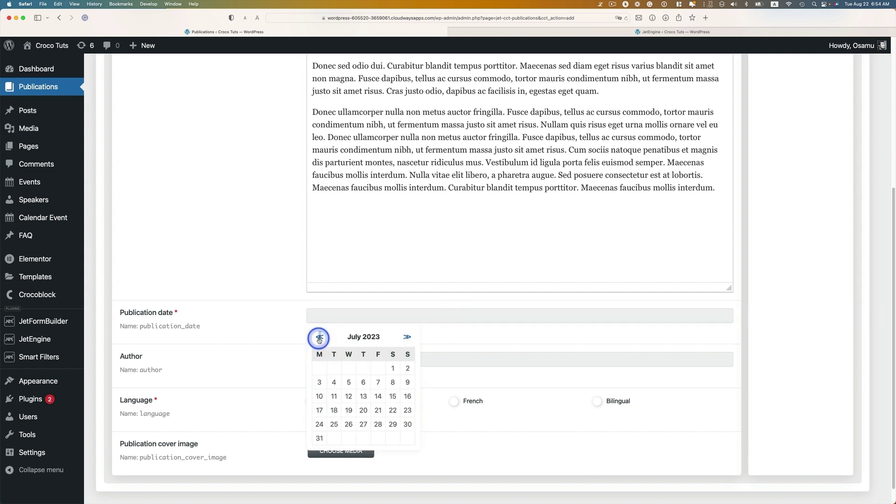
click(319, 336)
click(320, 337)
click(320, 336)
click(364, 383)
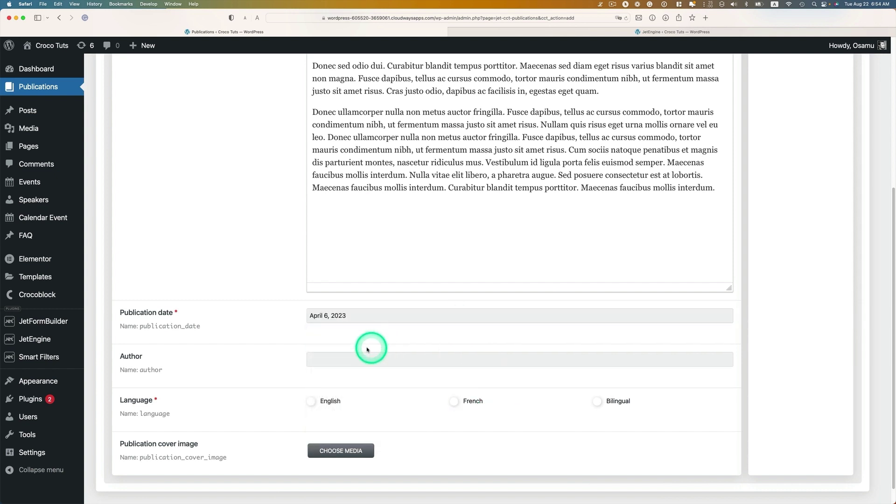
scroll(259, 357, down, 1)
click(343, 355)
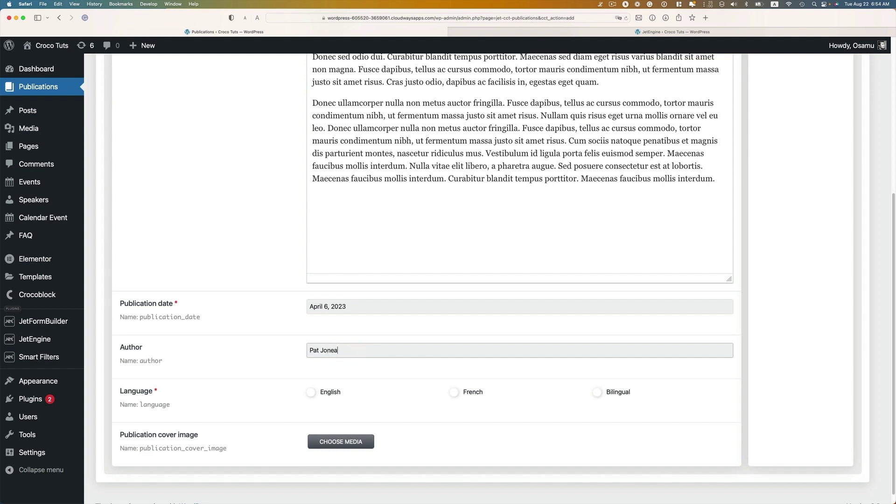
click(311, 392)
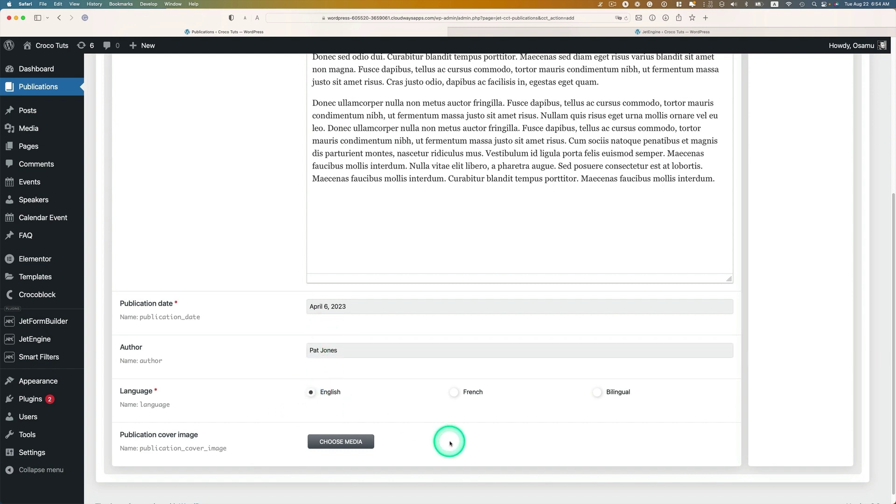
- Upload the Green Revolution cover screenshot and use it as the cover image
click(329, 443)
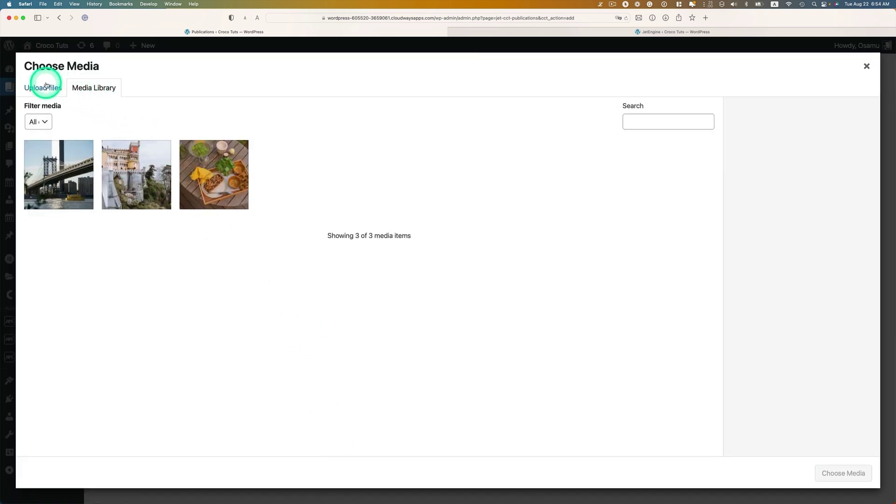
click(43, 88)
click(418, 259)
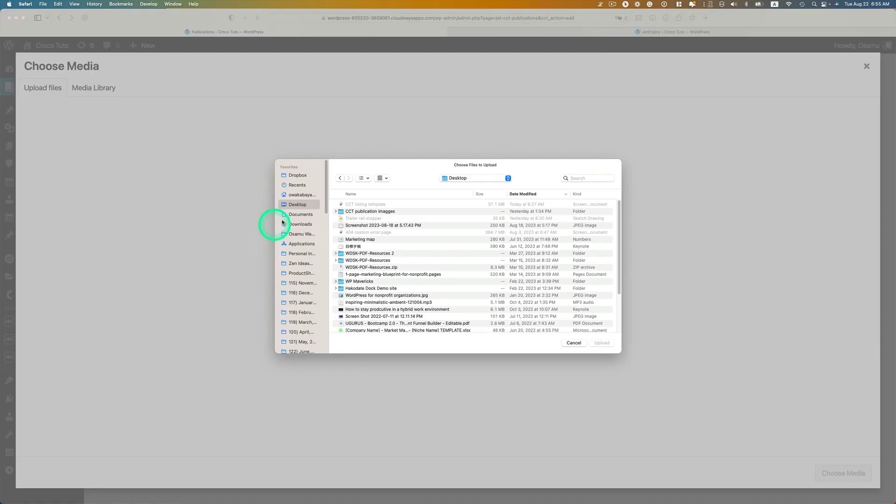
double_click(360, 212)
click(380, 205)
key(space)
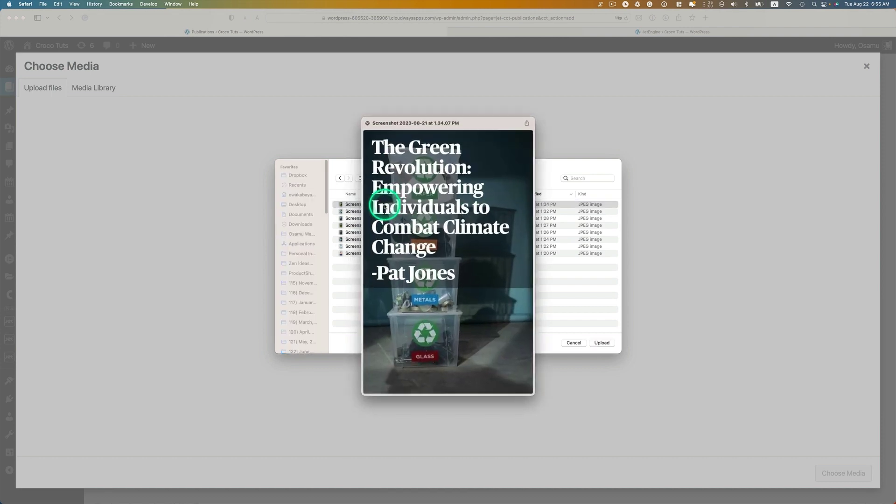
key(space)
click(595, 345)
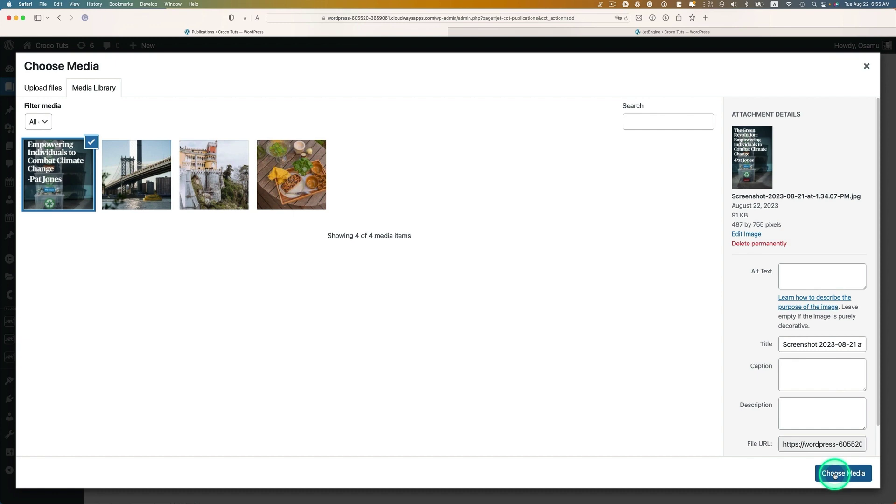
click(834, 475)
- Add the new publication item
scroll(531, 421, down, 3)
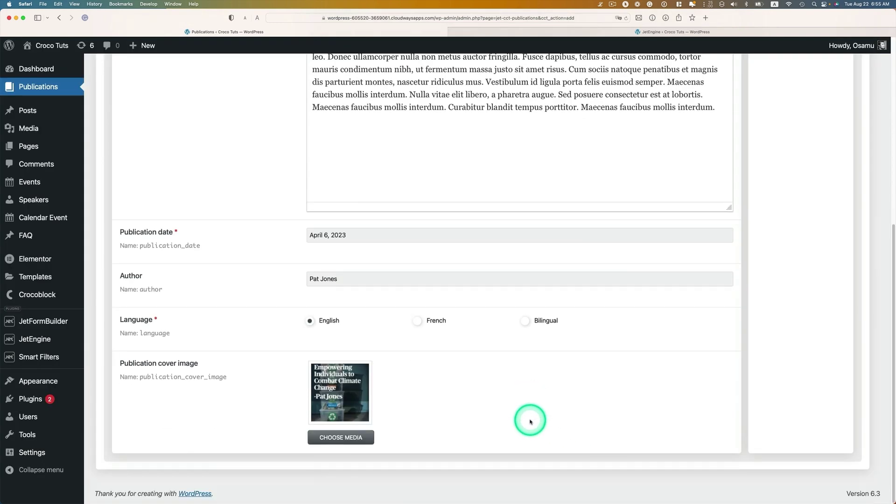
scroll(658, 392, up, 10)
click(804, 246)
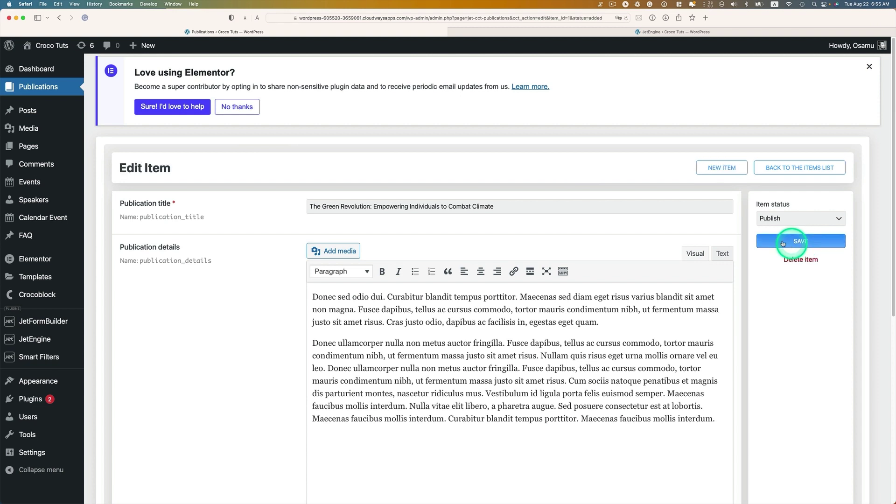
- Return to the Publications items list
click(55, 89)
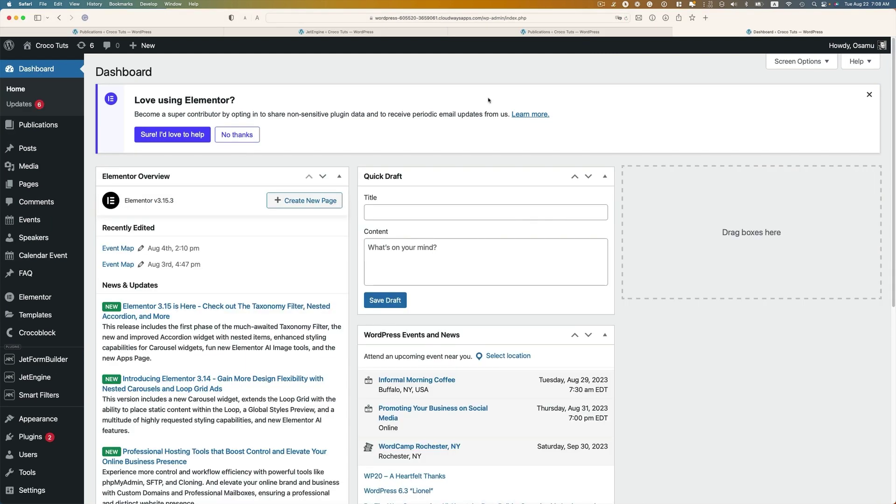
- Create listing item 'Publications CCT template' with Custom Content Type source, Publications content type
mouse_move(73, 377)
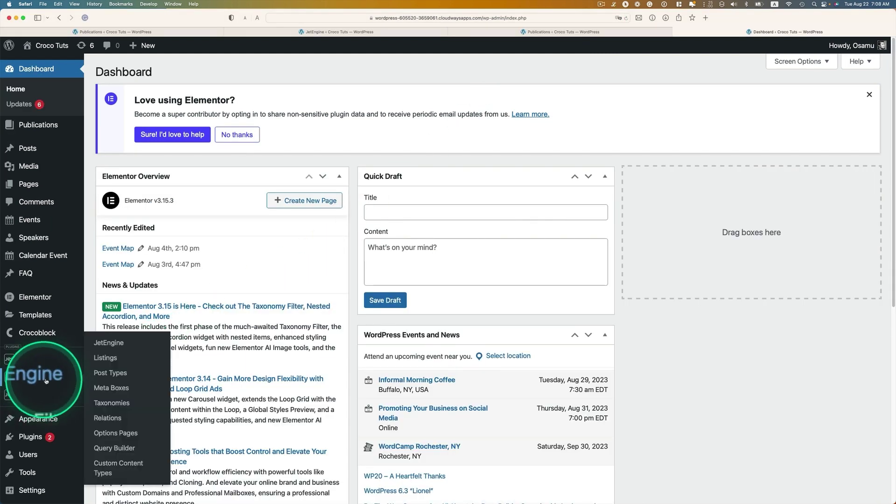
click(105, 358)
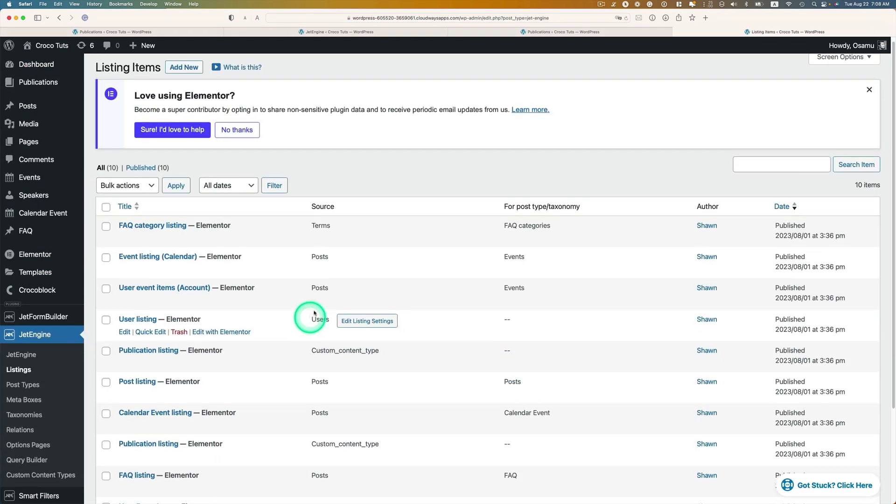
click(185, 67)
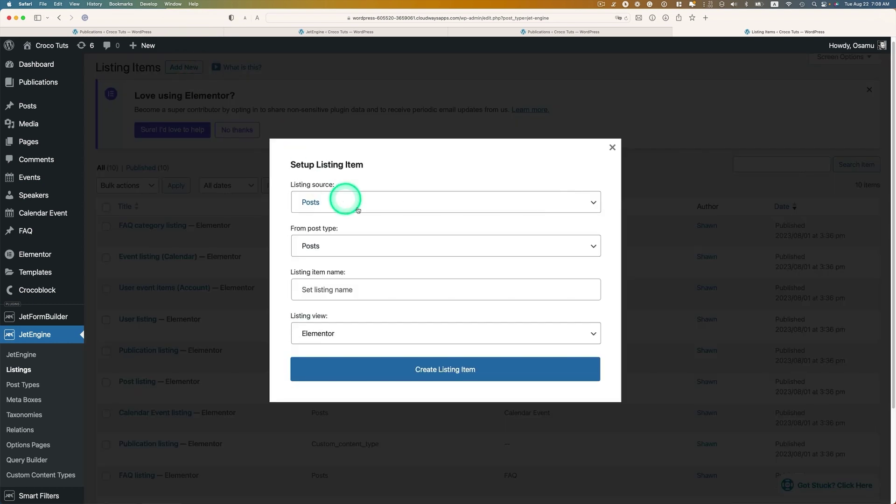
click(352, 201)
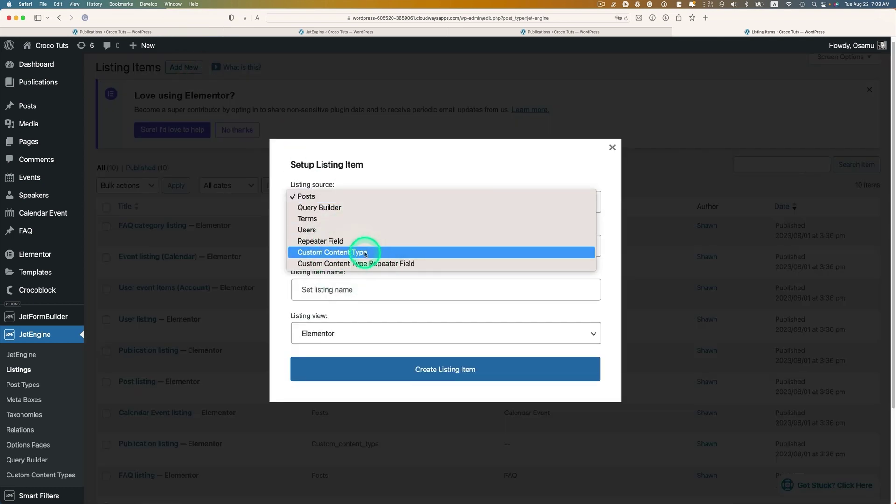
click(381, 252)
click(388, 240)
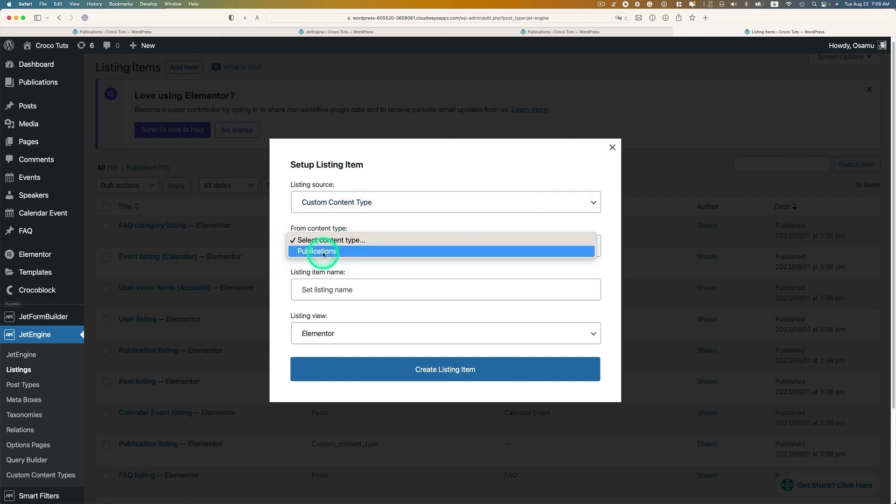
click(392, 251)
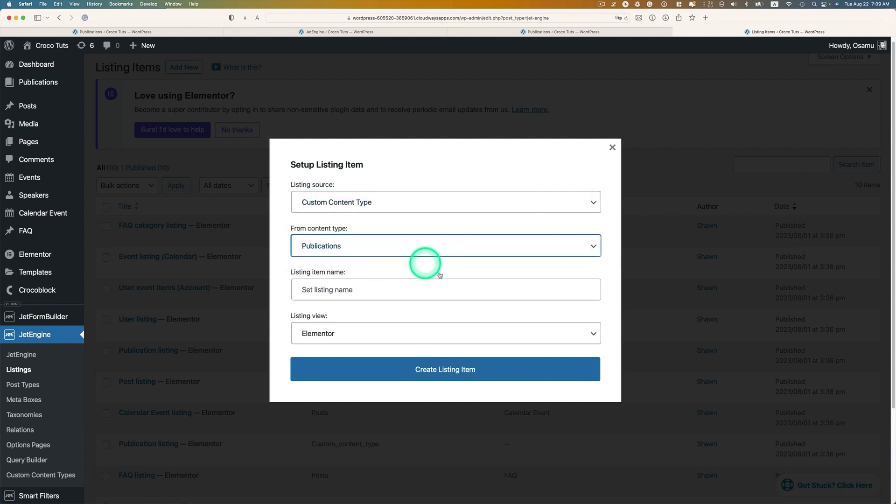
click(398, 291)
text(Publications CCT template)
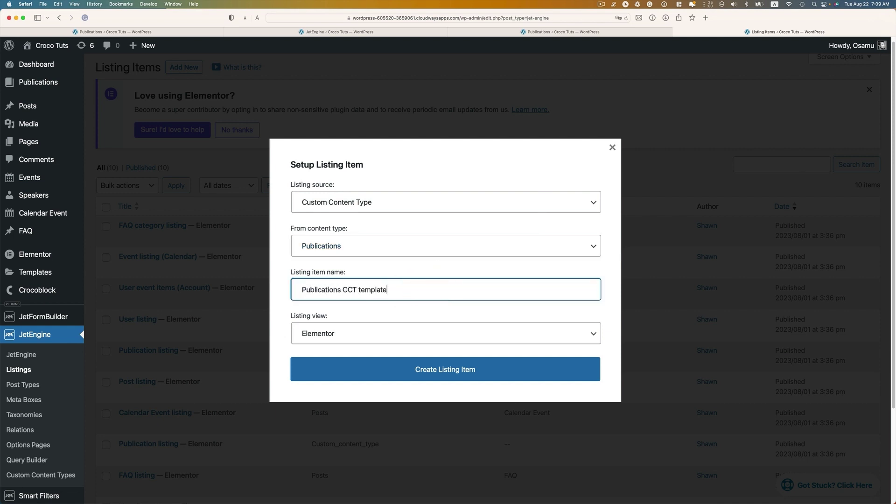
click(431, 360)
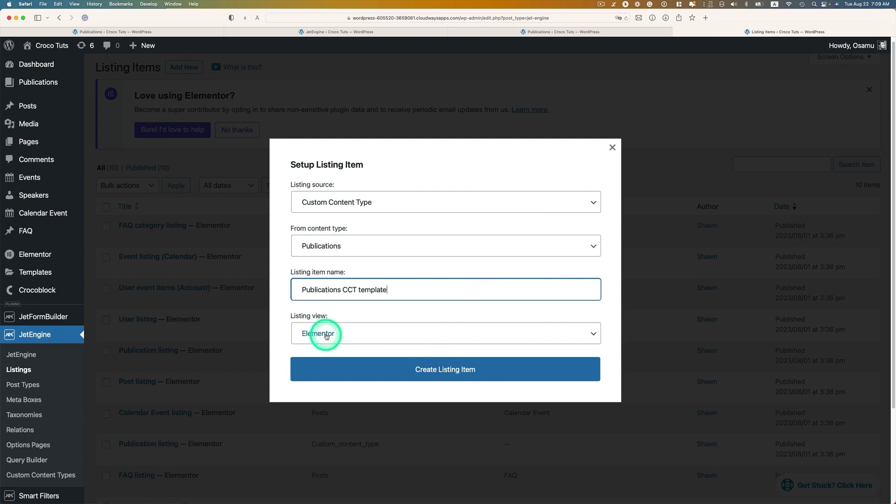
click(348, 370)
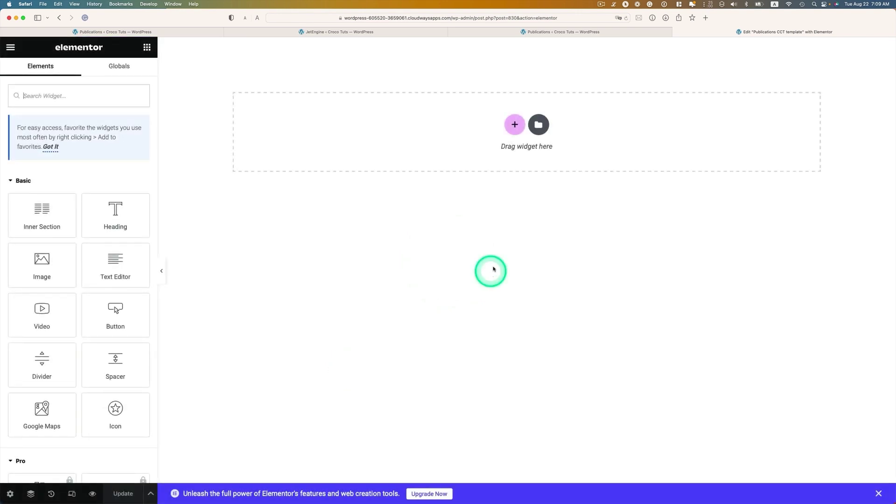
- Add a single-column section and place a Dynamic Image widget in it
click(513, 126)
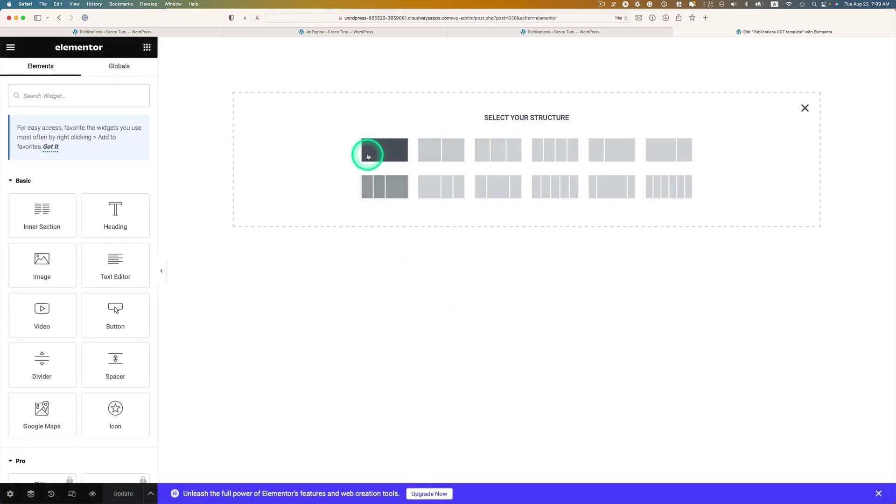
click(366, 152)
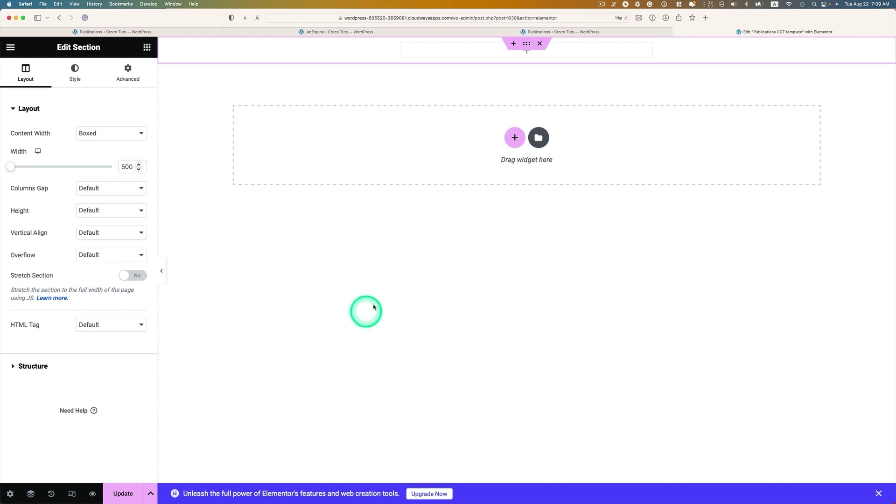
click(147, 47)
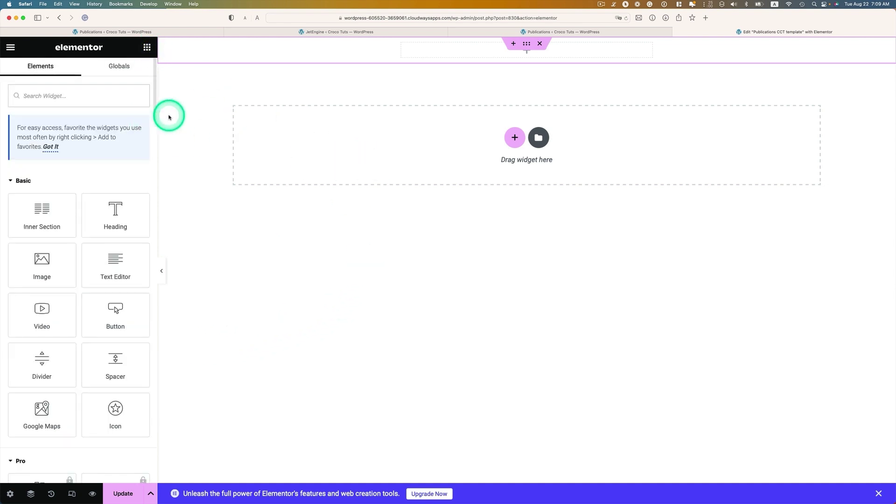
text(dyn)
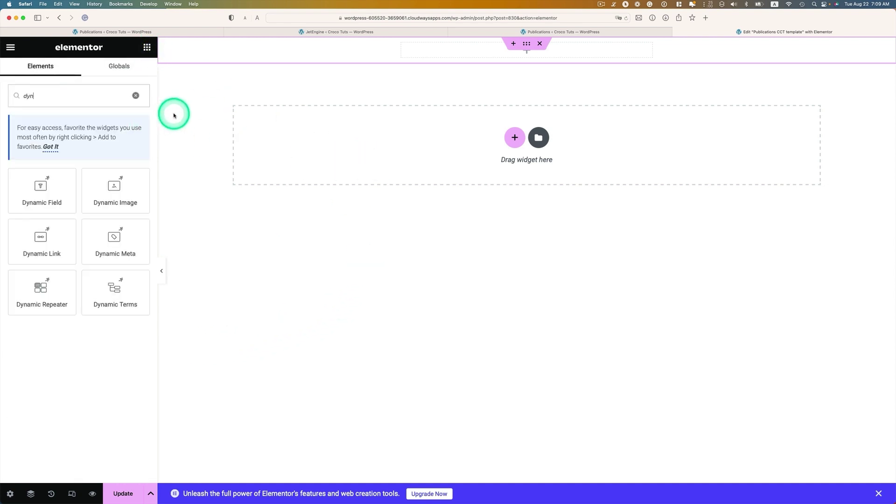
drag(114, 186, 496, 57)
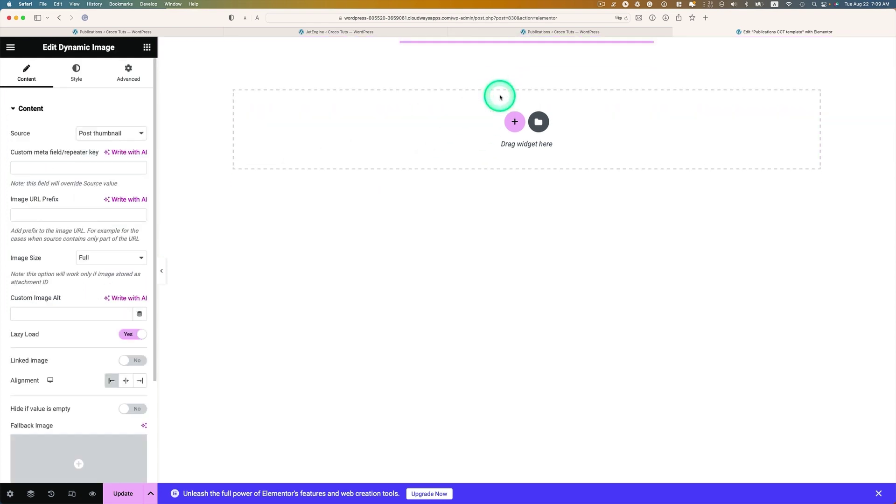
- Set the image source to Publication cover image, centred and linked to the item
click(99, 133)
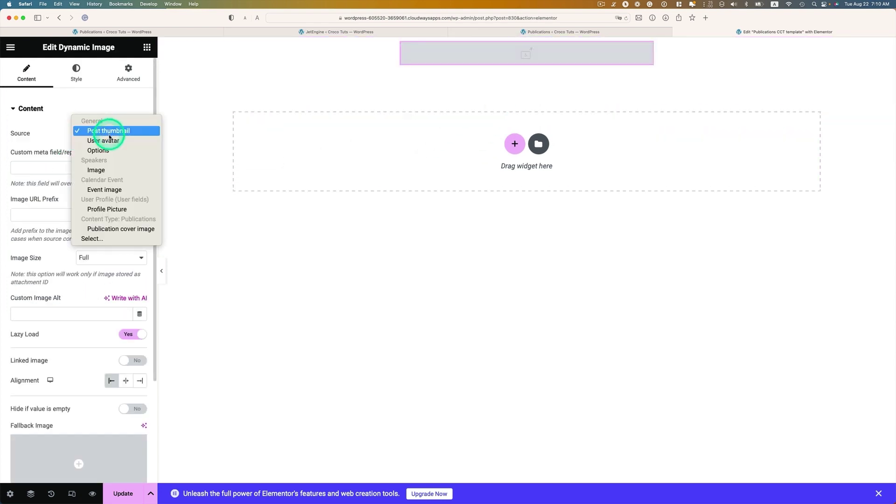
click(115, 229)
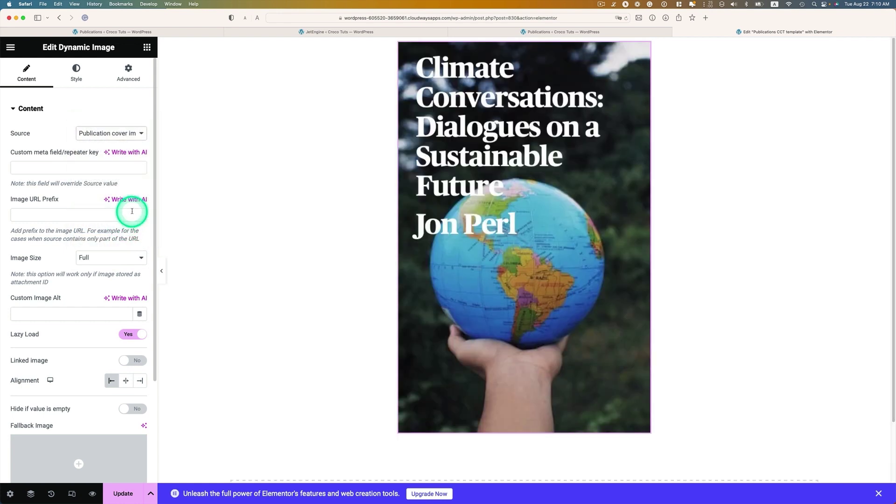
click(126, 380)
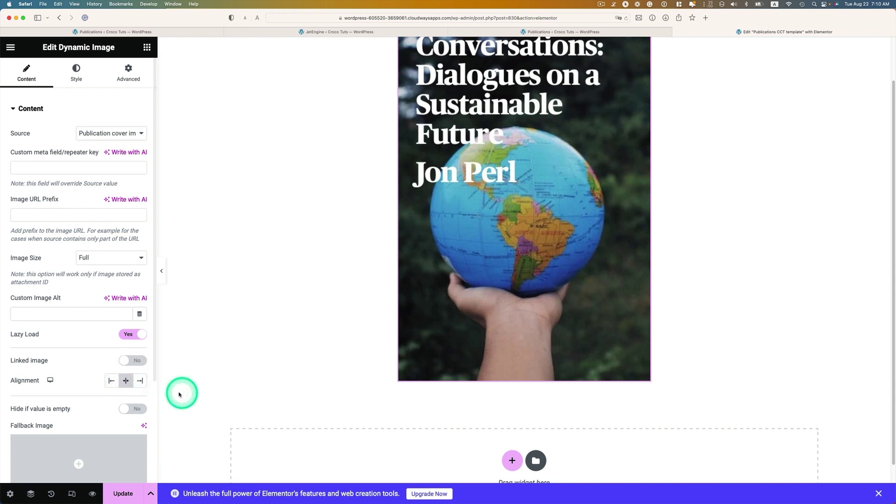
click(137, 361)
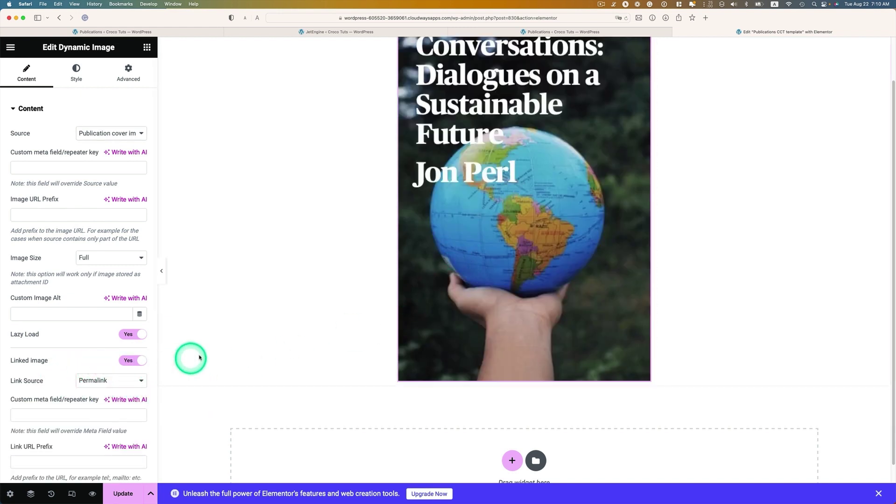
scroll(336, 351, down, 2)
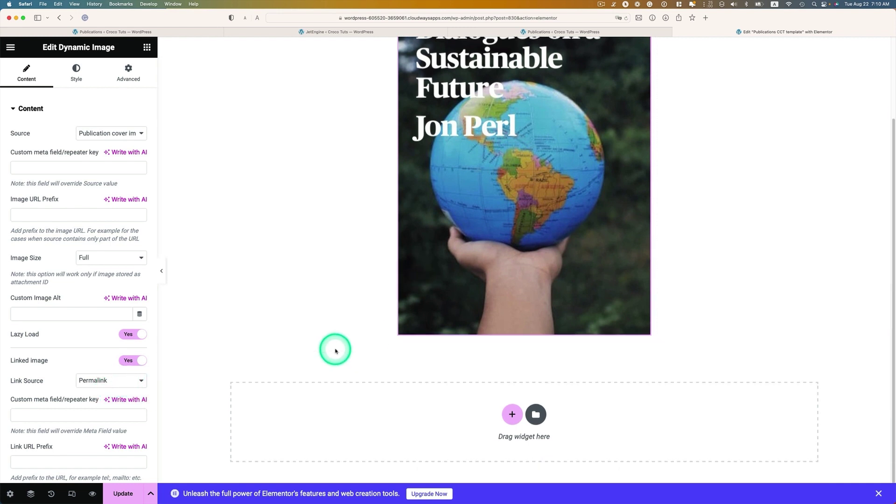
scroll(335, 350, up, 2)
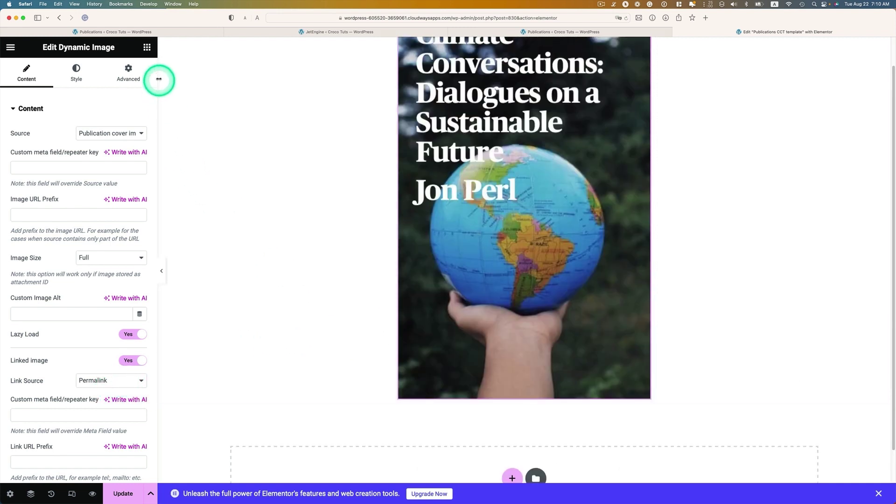
- Add a Dynamic Field below the image showing the Publication title as an H2
click(147, 47)
text(dyna)
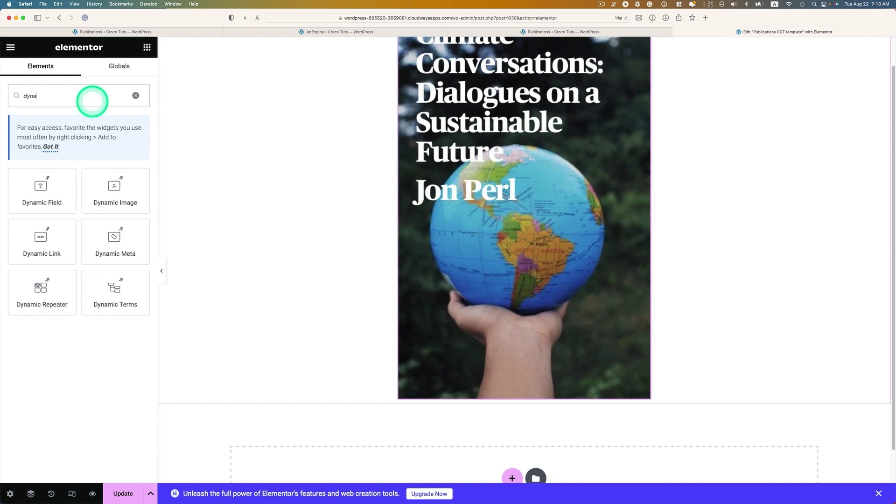
drag(48, 183, 458, 386)
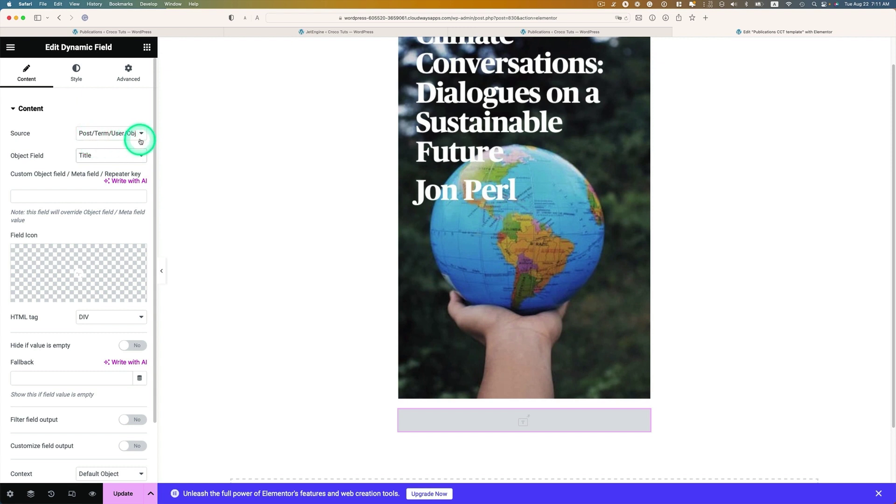
click(103, 161)
scroll(140, 337, down, 6)
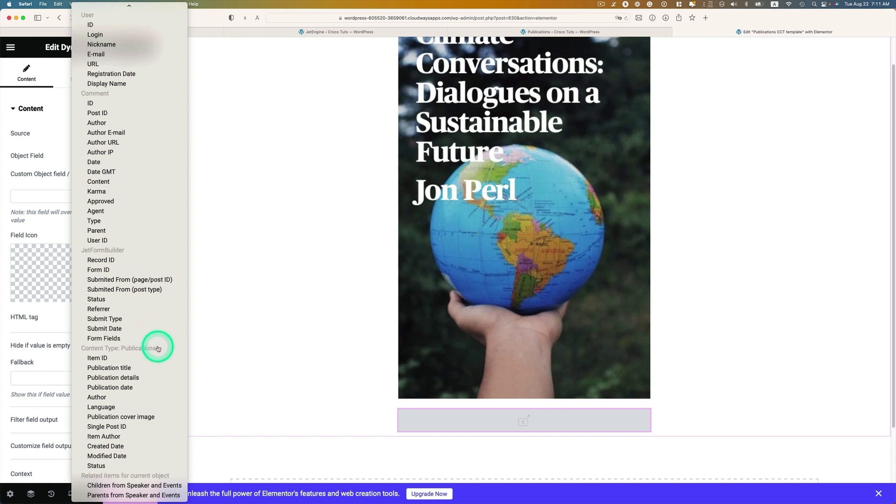
click(120, 369)
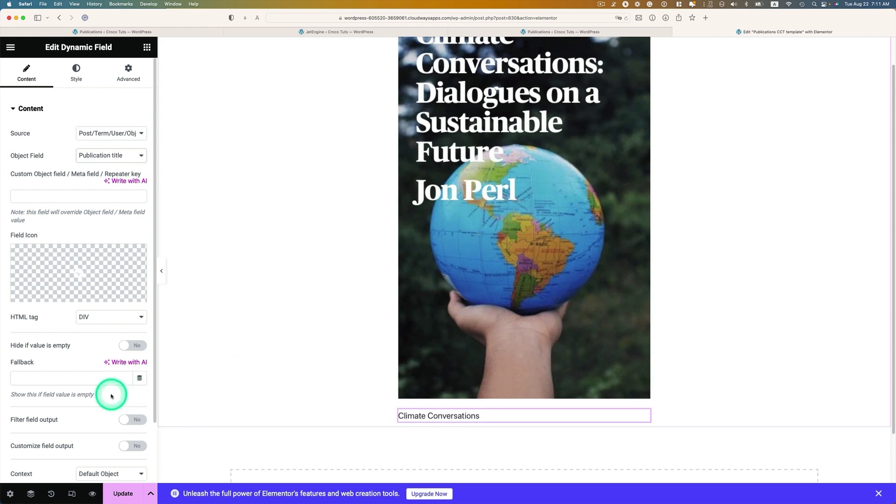
click(114, 317)
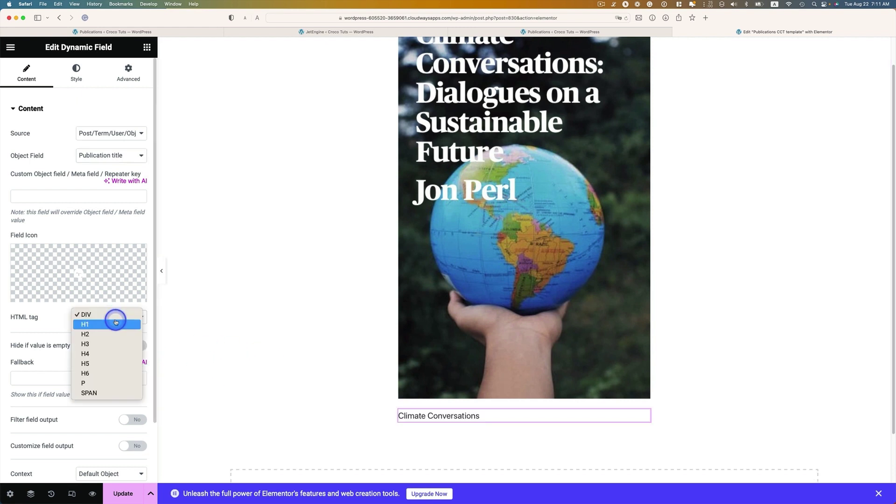
click(114, 337)
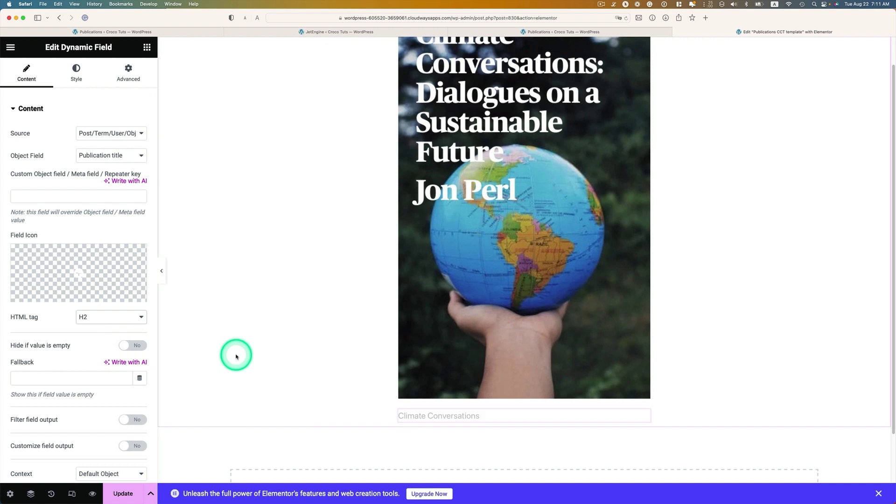
- Add a Dynamic Field showing the Author with custom output format 'Author: %s'
click(147, 47)
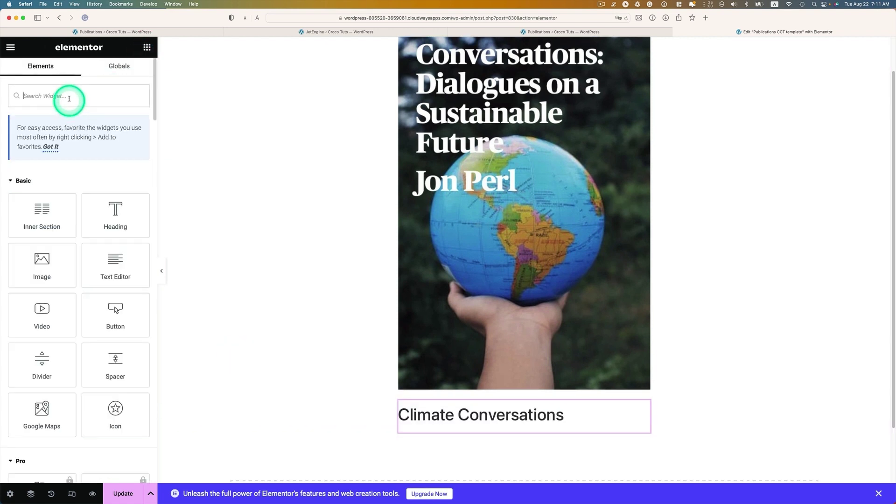
text(dyn)
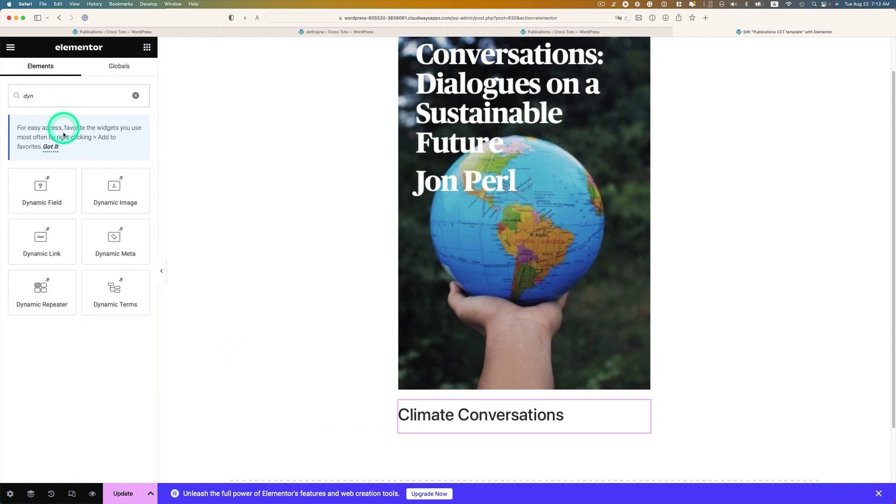
drag(40, 184, 422, 433)
scroll(202, 210, down, 3)
click(135, 155)
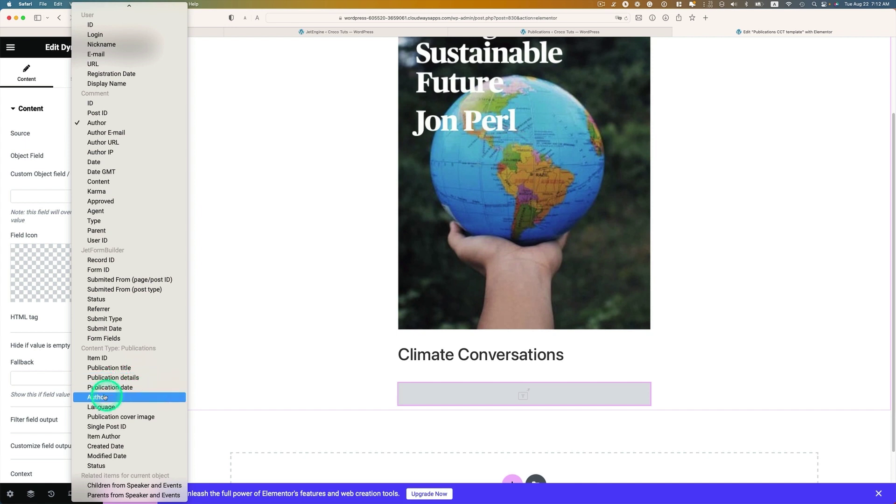
click(153, 395)
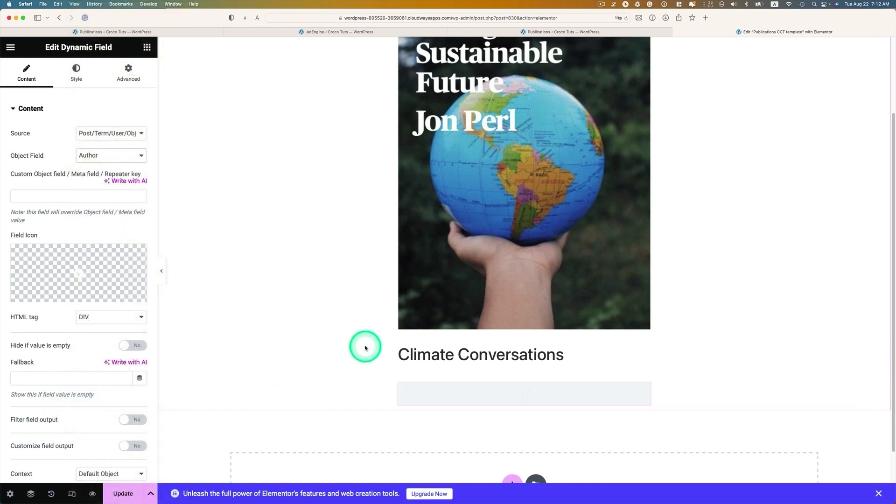
scroll(364, 344, down, 1)
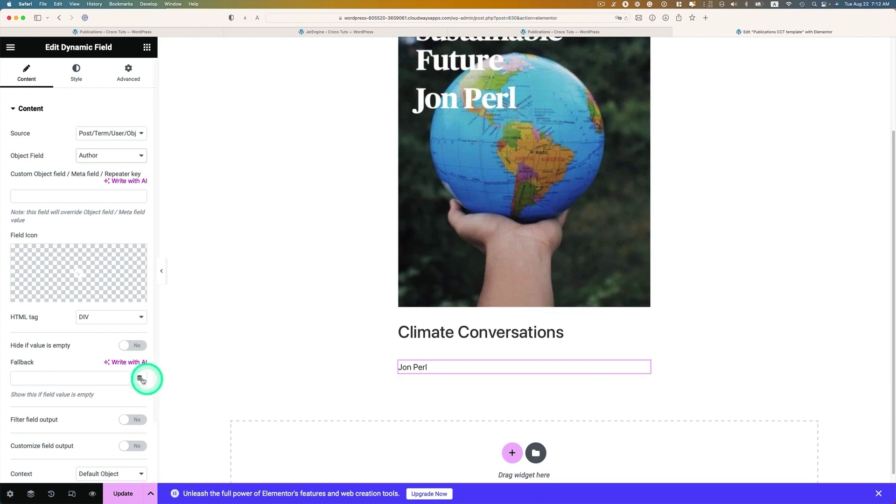
scroll(126, 377, down, 3)
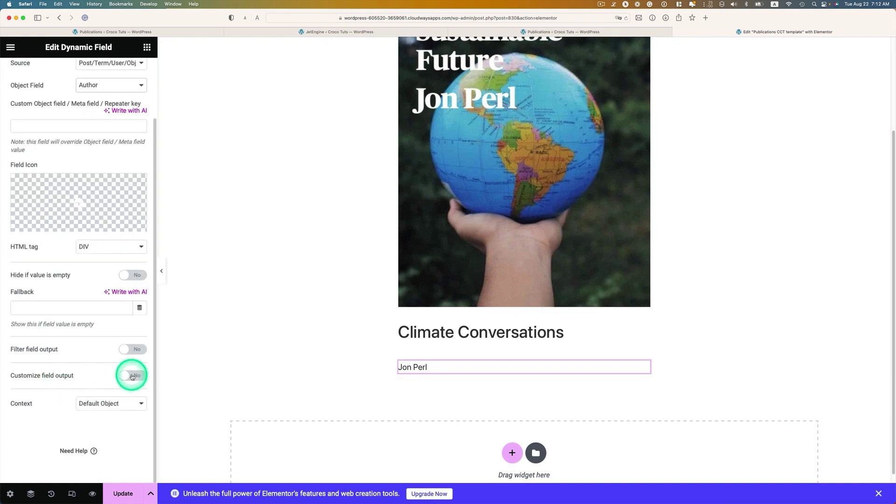
click(132, 376)
scroll(42, 396, down, 1)
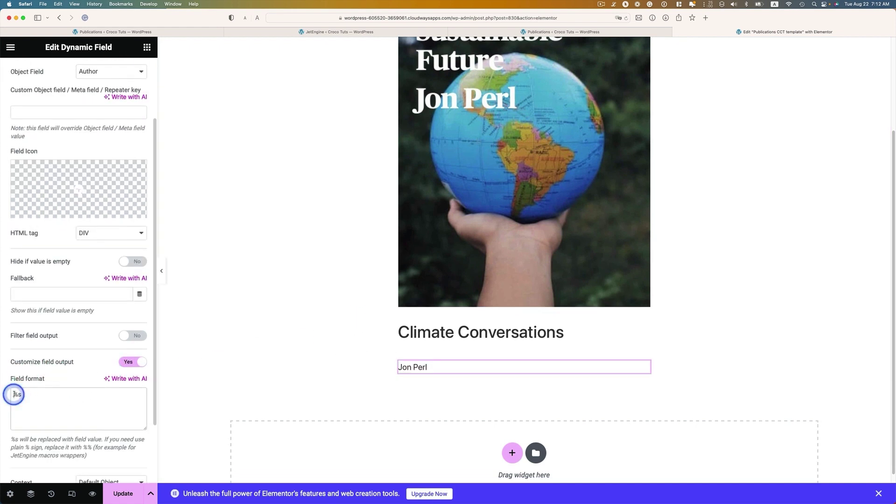
text(A)
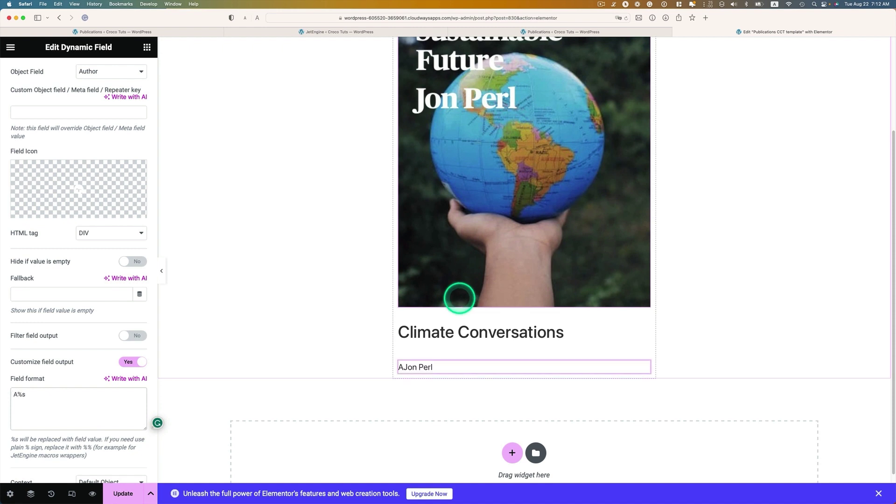
text(uthor:)
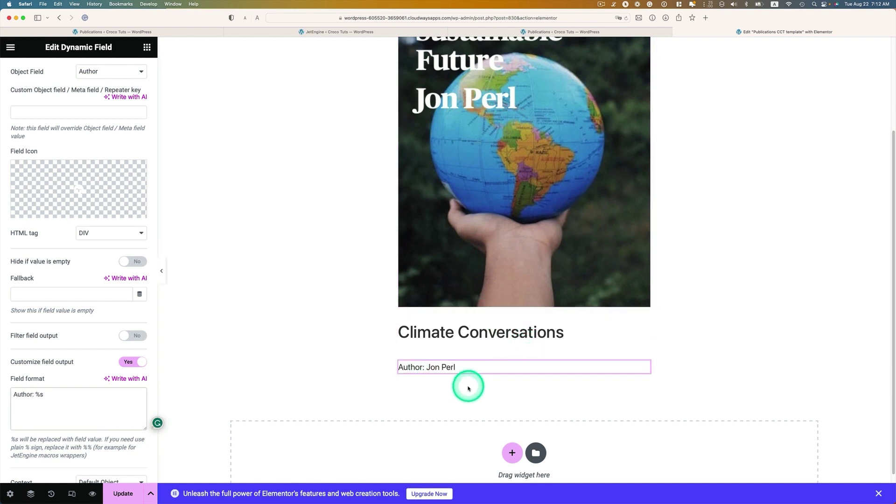
scroll(468, 389, down, 1)
- Give the title heading a negative top margin of -17 px
click(644, 316)
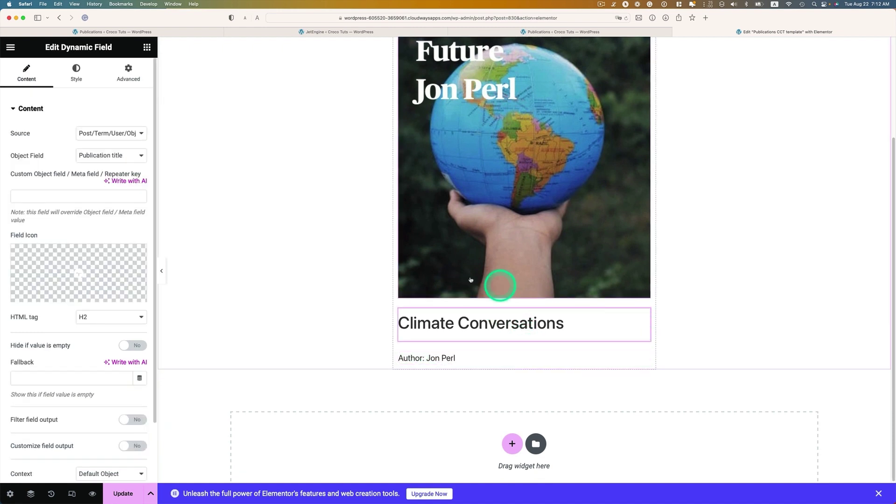
click(80, 70)
click(112, 68)
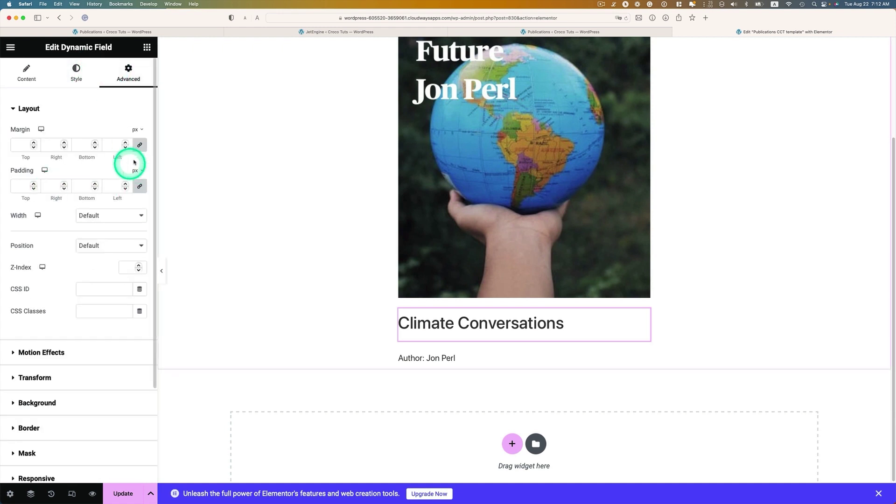
click(34, 148)
click(34, 149)
click(35, 148)
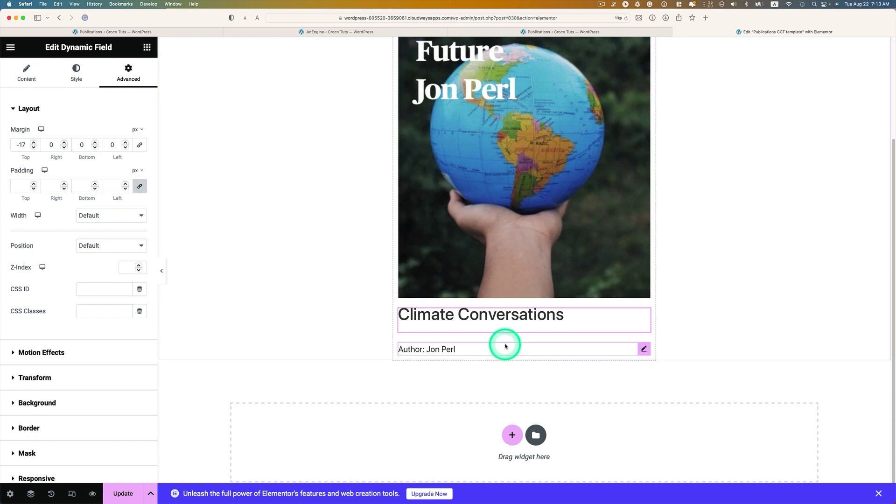
- Give the author line a negative top margin of -29 px
click(505, 346)
click(129, 72)
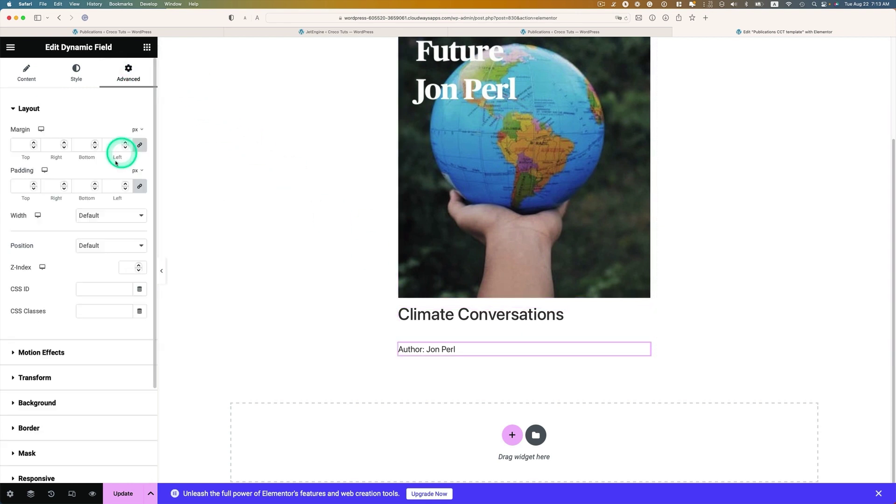
click(34, 148)
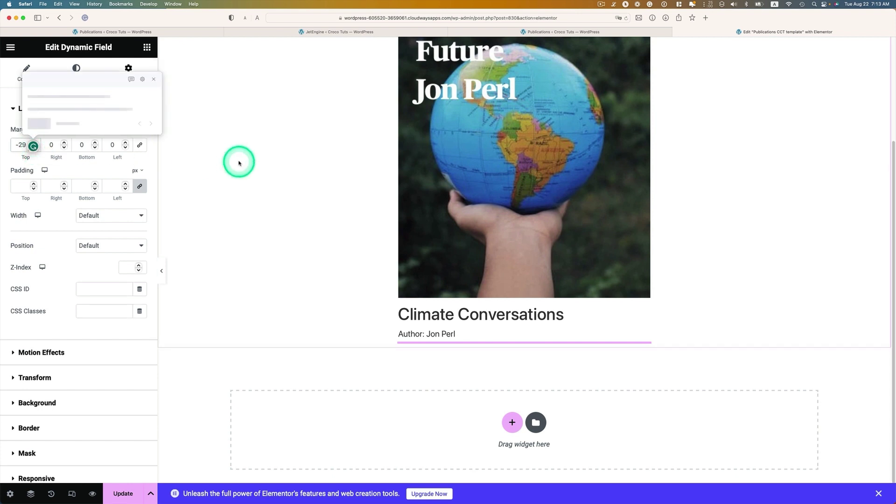
click(448, 330)
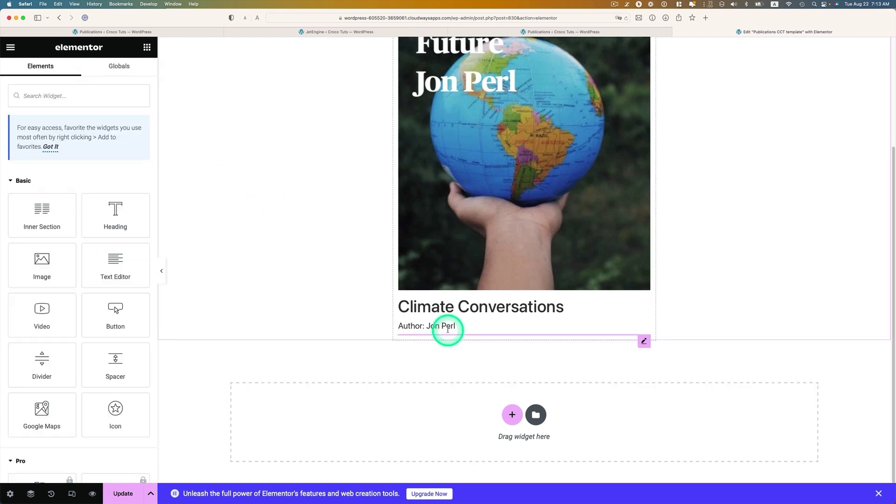
- Duplicate the author line and make it show Publication date, labelled 'Publication date: %s'
right_click(447, 328)
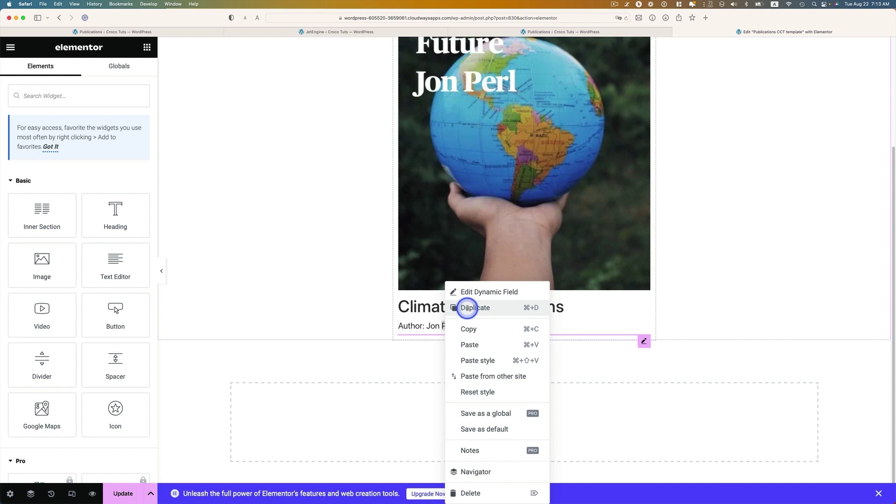
click(466, 307)
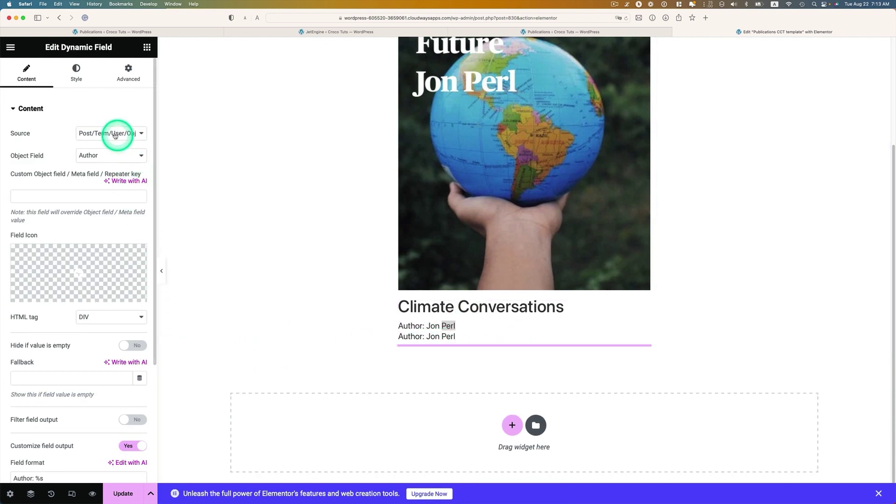
click(105, 155)
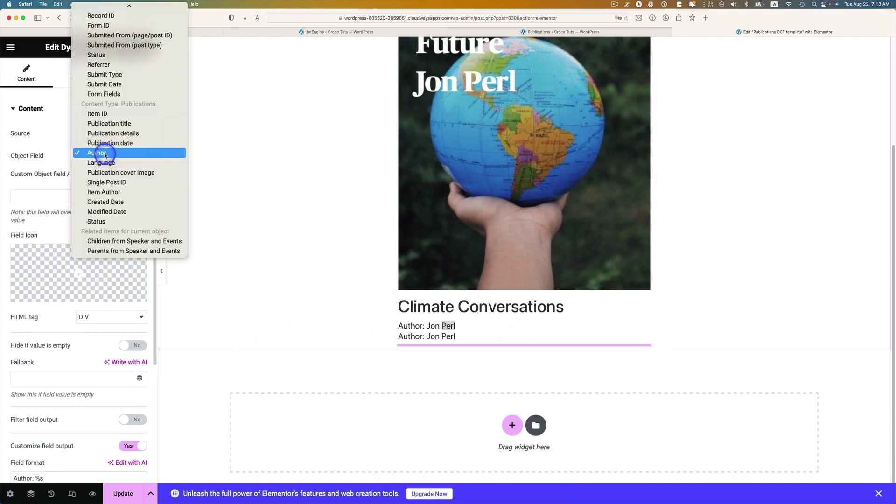
click(140, 143)
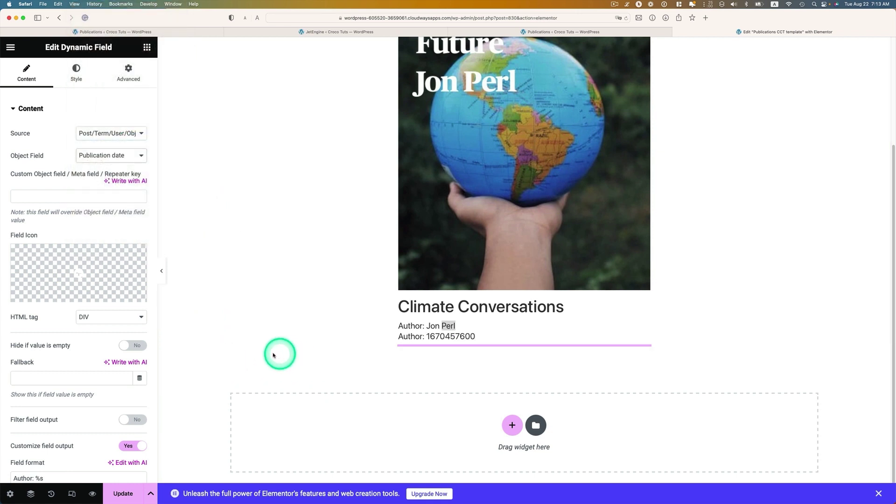
scroll(90, 383, down, 3)
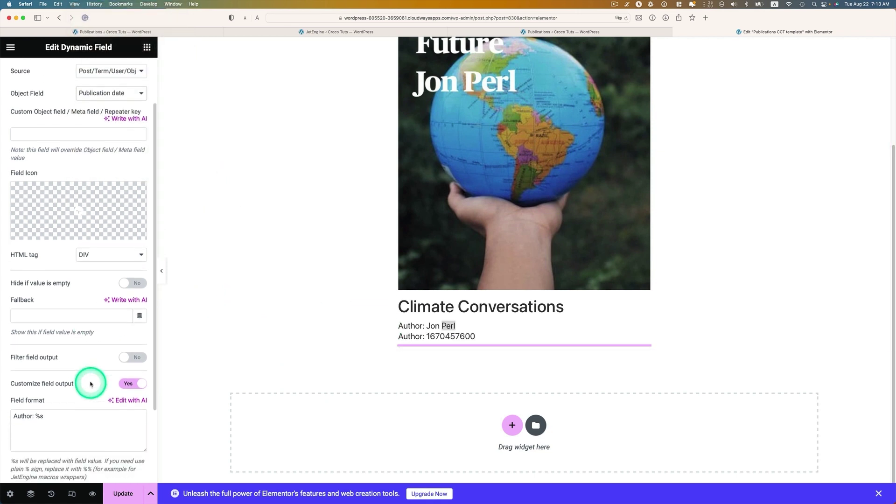
double_click(20, 416)
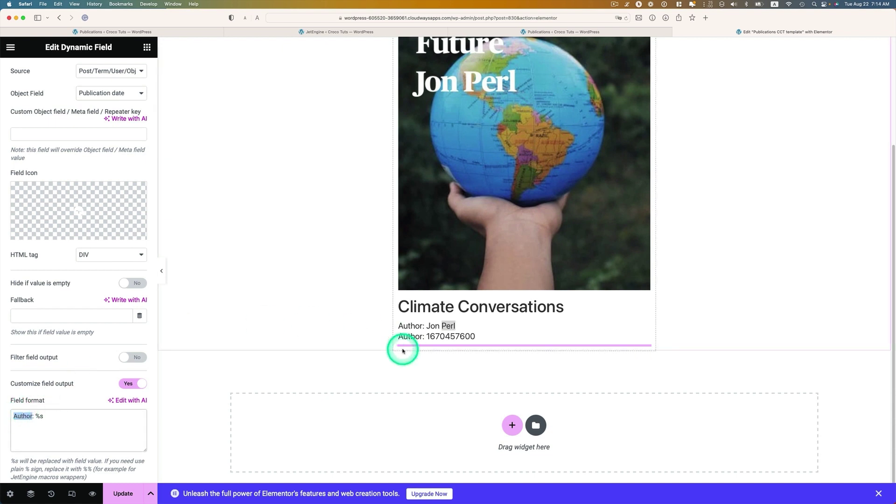
text(Publication )
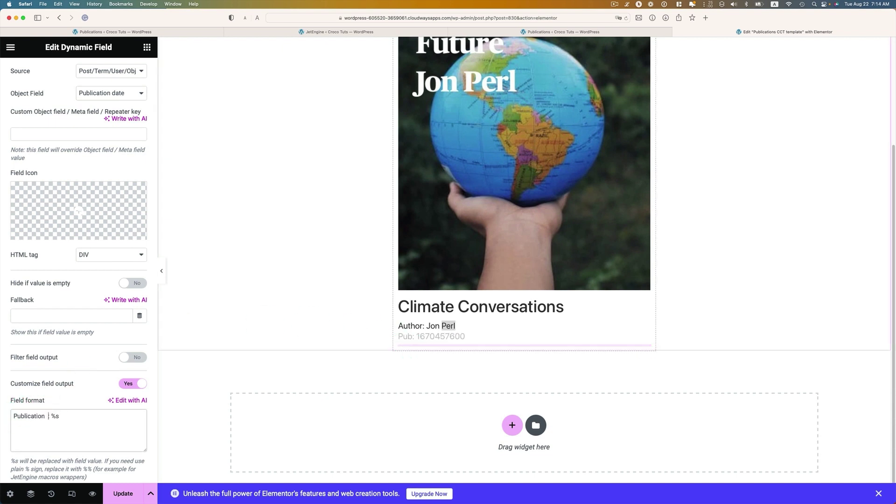
text(date)
click(457, 356)
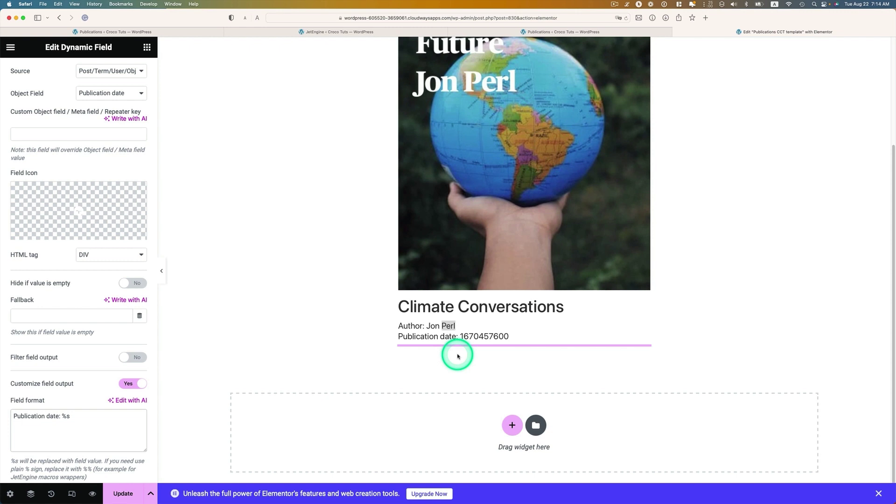
- Filter the date output with the Format date callback to read December 8, 2022
click(126, 361)
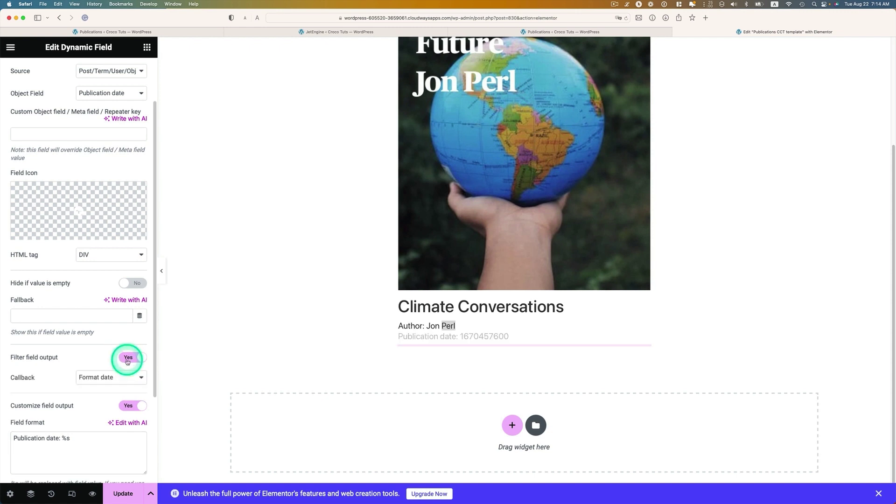
click(96, 377)
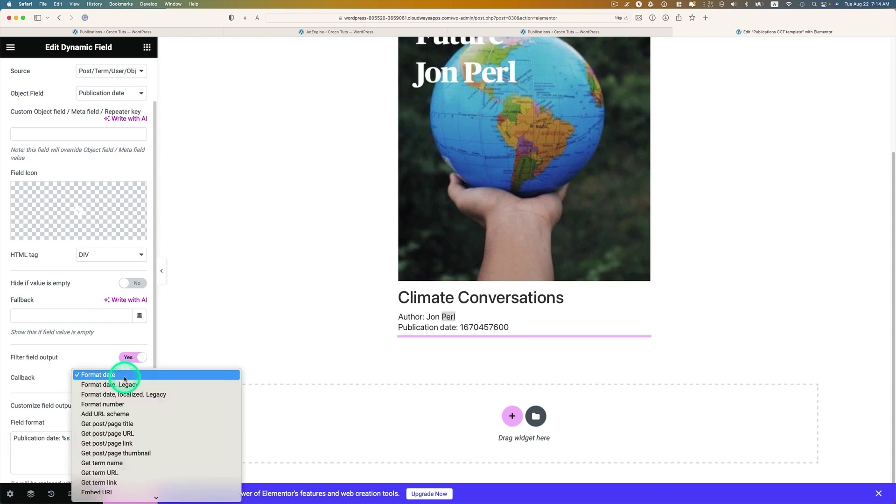
click(97, 375)
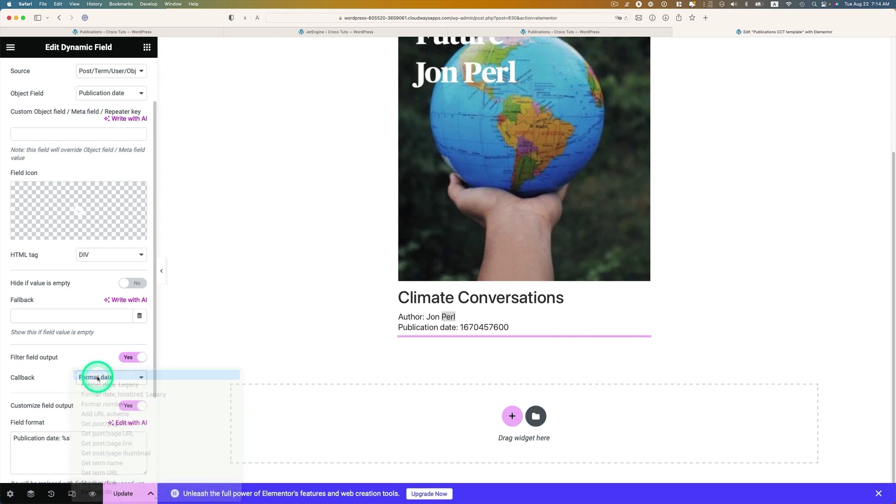
click(102, 376)
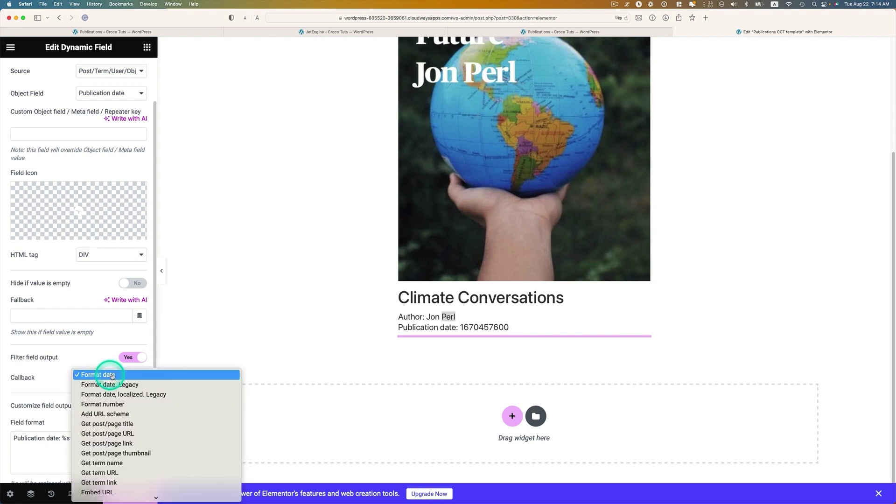
click(143, 372)
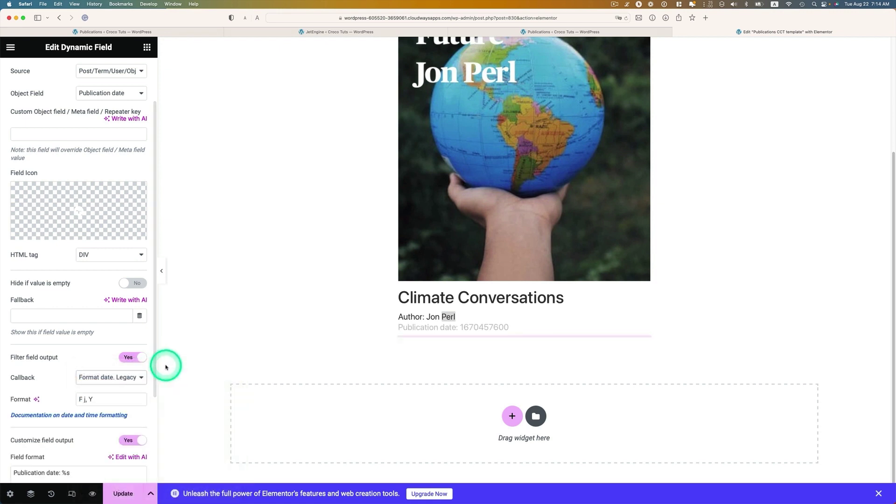
click(135, 385)
click(110, 365)
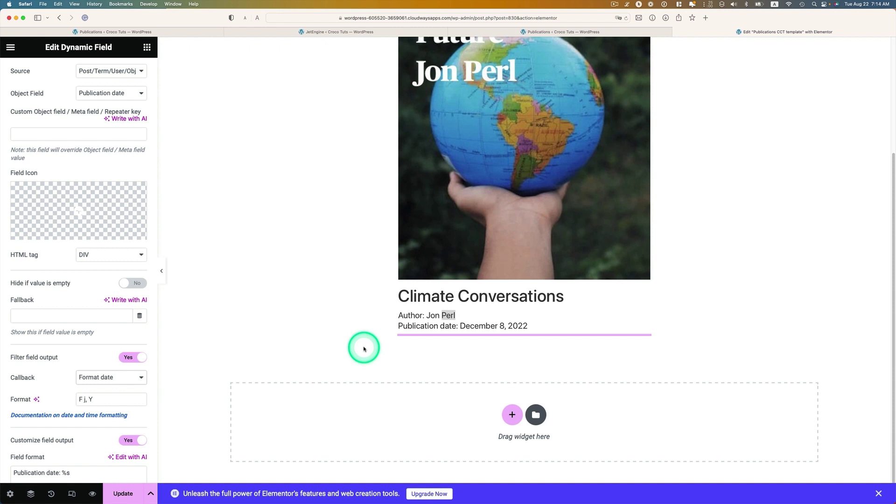
click(513, 353)
- Duplicate the publication date widget and switch the copy to the Language field
right_click(511, 344)
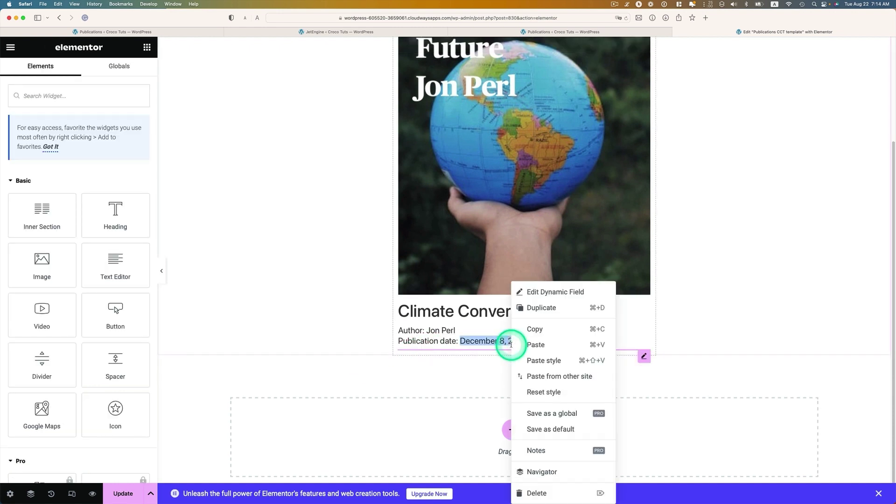
click(536, 306)
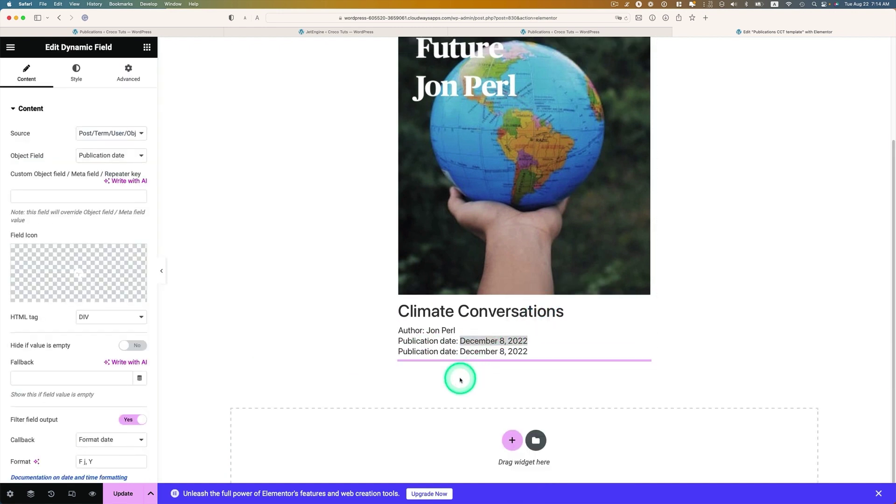
scroll(87, 415, down, 5)
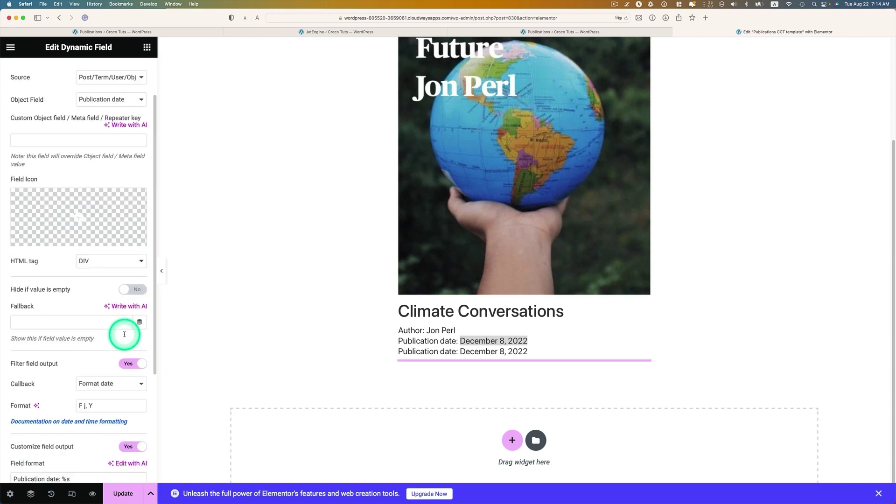
scroll(124, 334, up, 3)
click(121, 156)
click(122, 177)
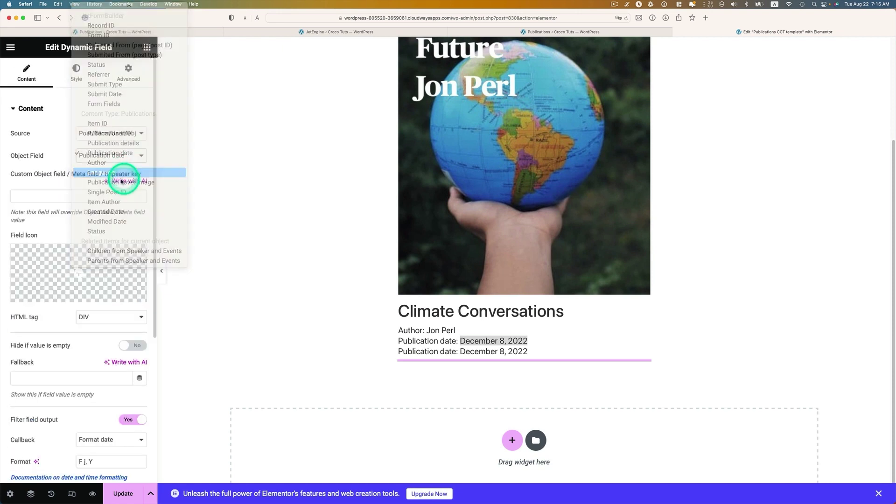
scroll(124, 260, down, 5)
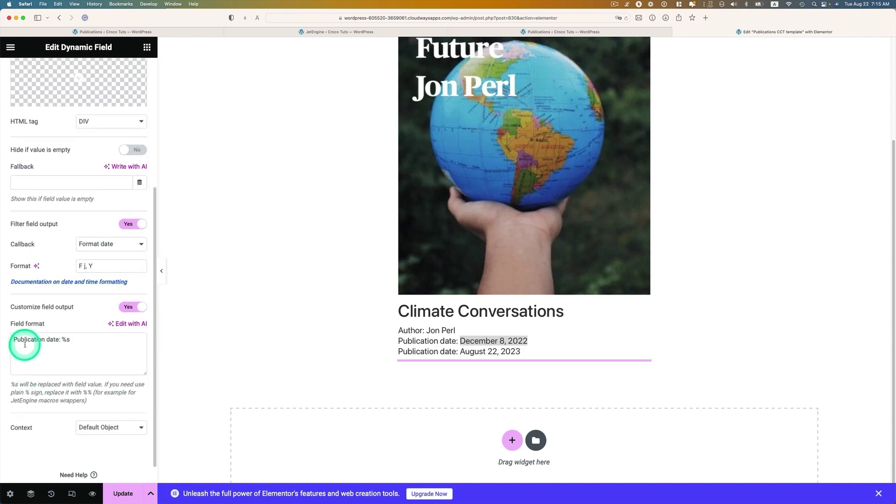
- Relabel the copied field 'Language' and turn off date formatting for its value
double_click(24, 344)
text(Languate)
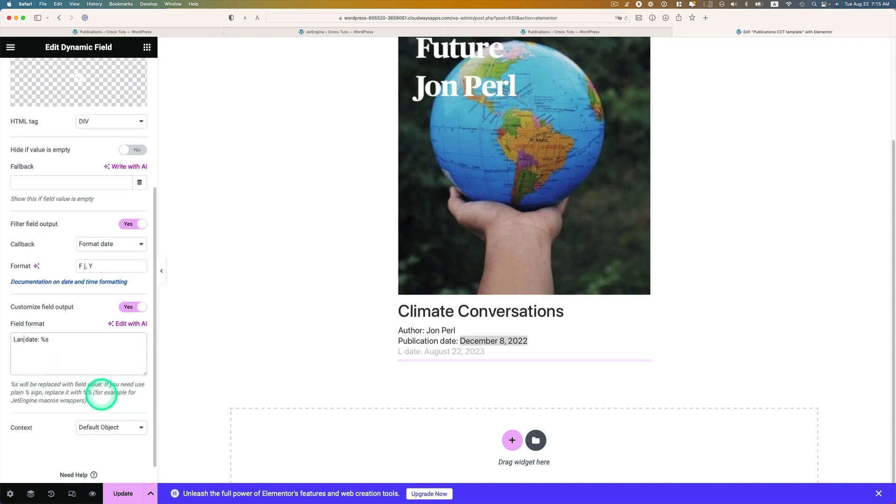
double_click(50, 340)
key(BackSpace)
click(27, 340)
right_click(27, 341)
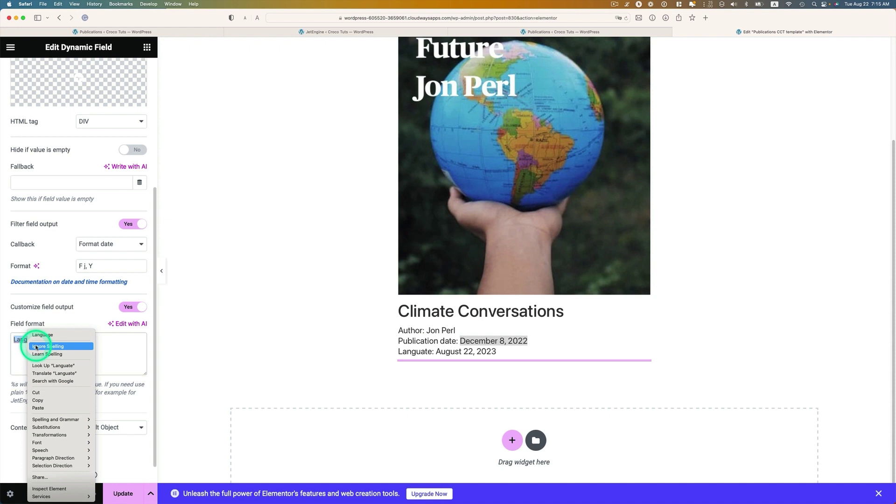
click(43, 344)
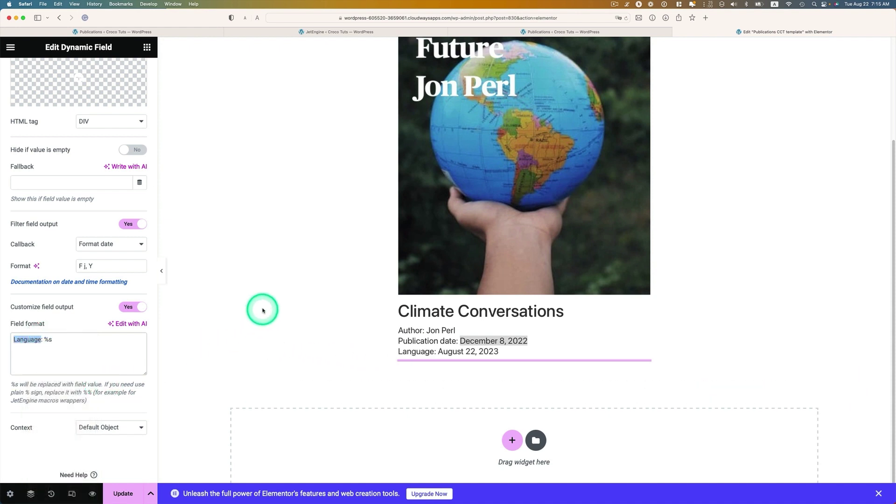
click(135, 224)
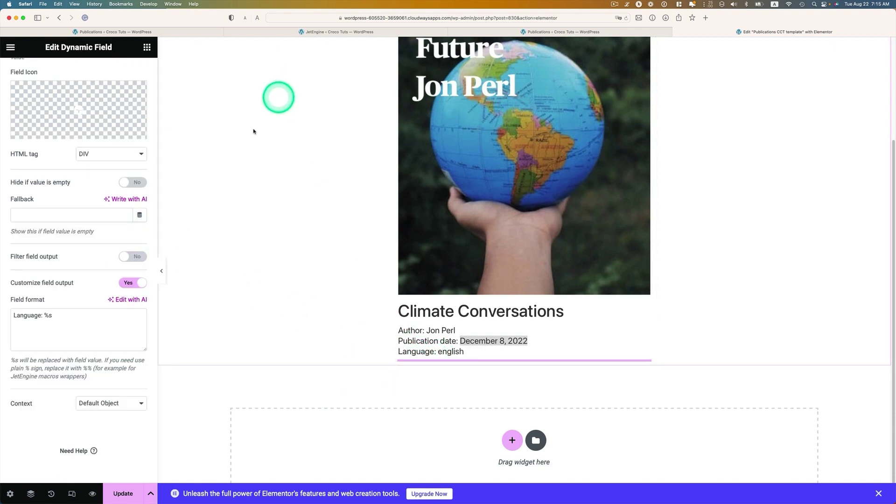
- Set the Language field's typography transform to Capitalize and update the template
scroll(109, 261, up, 5)
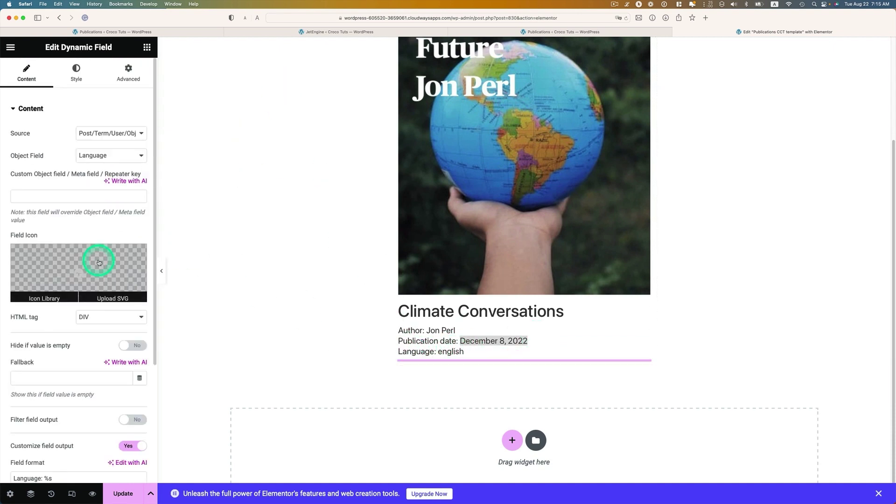
click(80, 76)
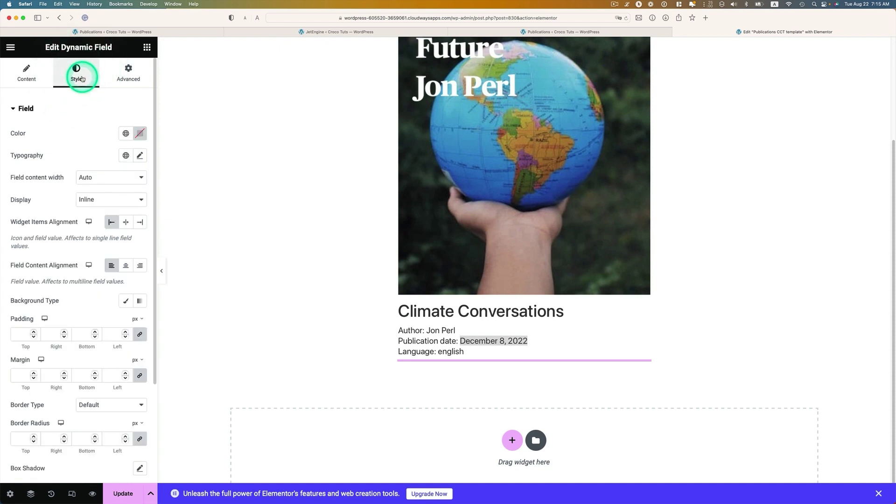
click(140, 155)
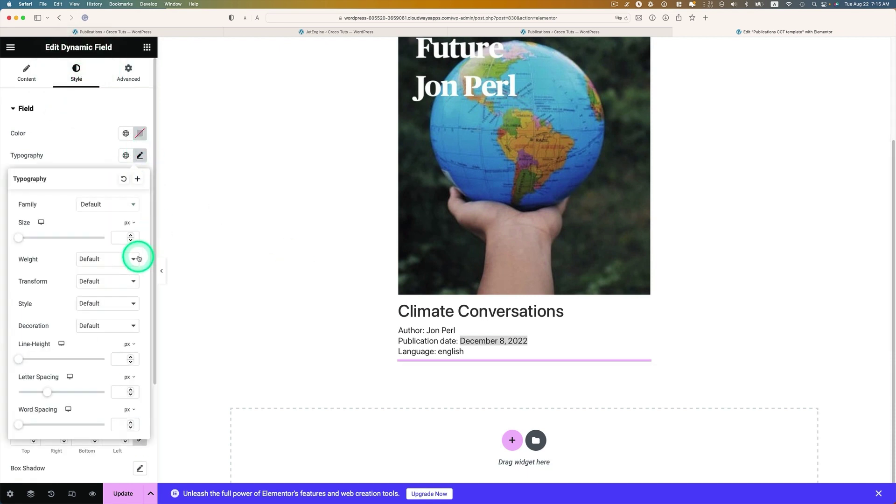
click(117, 284)
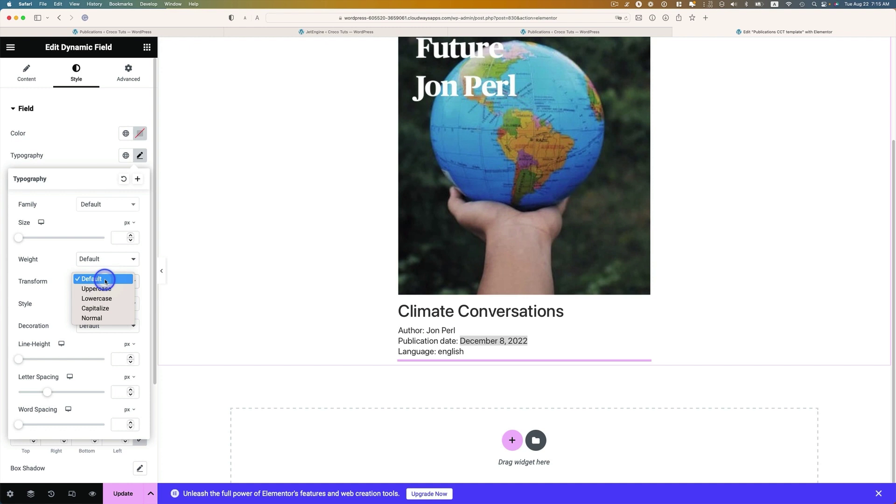
click(100, 309)
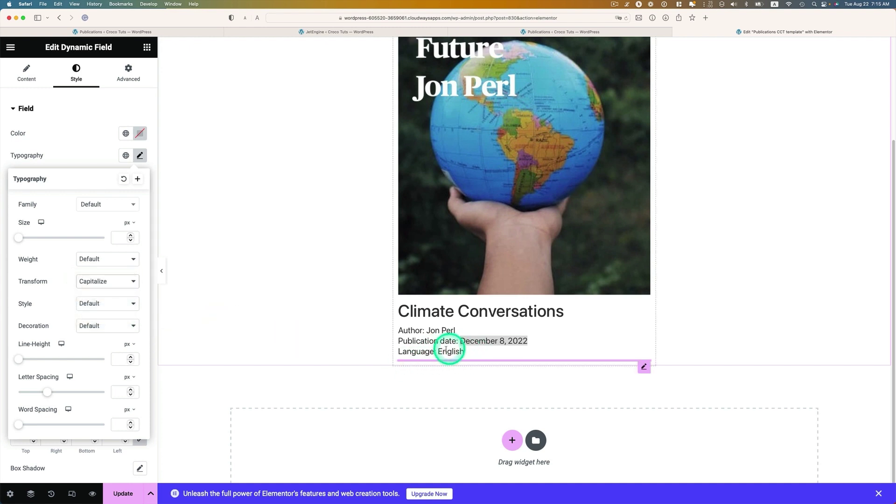
click(284, 370)
click(134, 490)
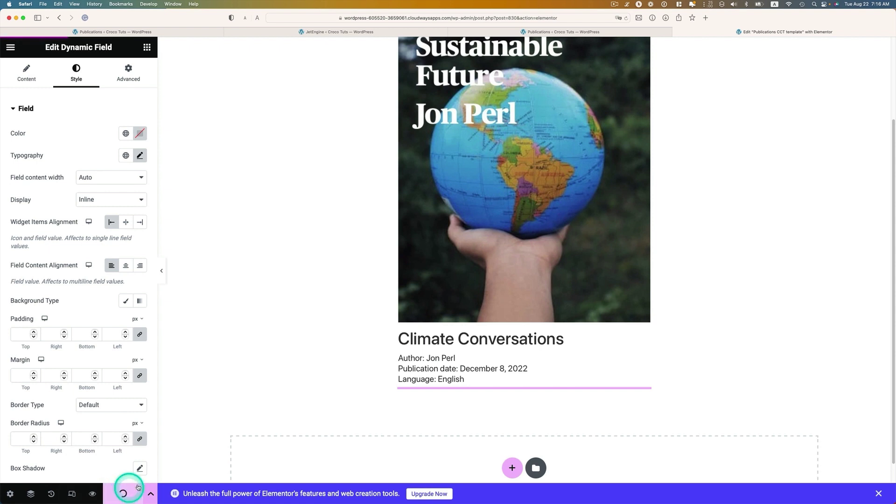
click(10, 47)
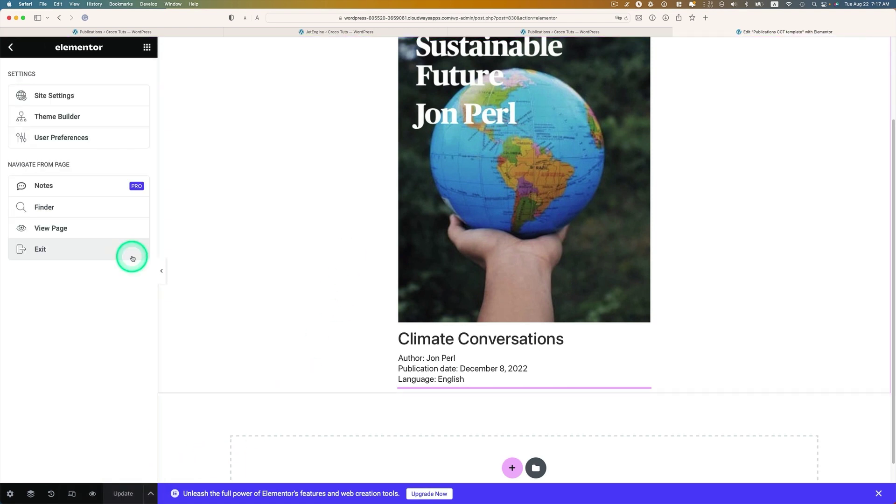
- Exit to the dashboard, add a new page titled 'Publications', and open it in Elementor
click(80, 254)
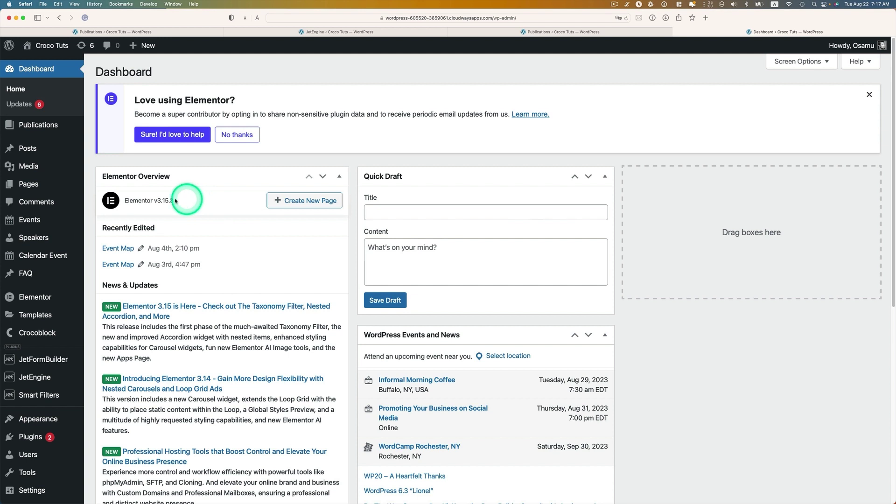
mouse_move(28, 186)
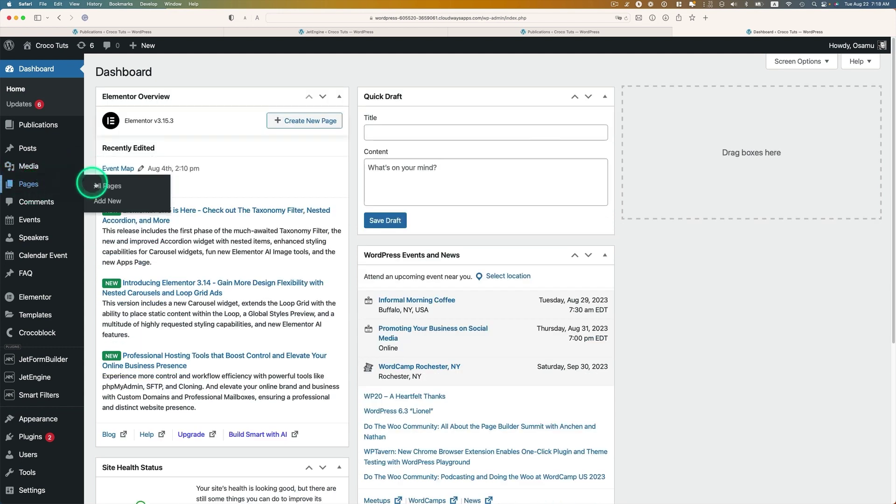
click(112, 202)
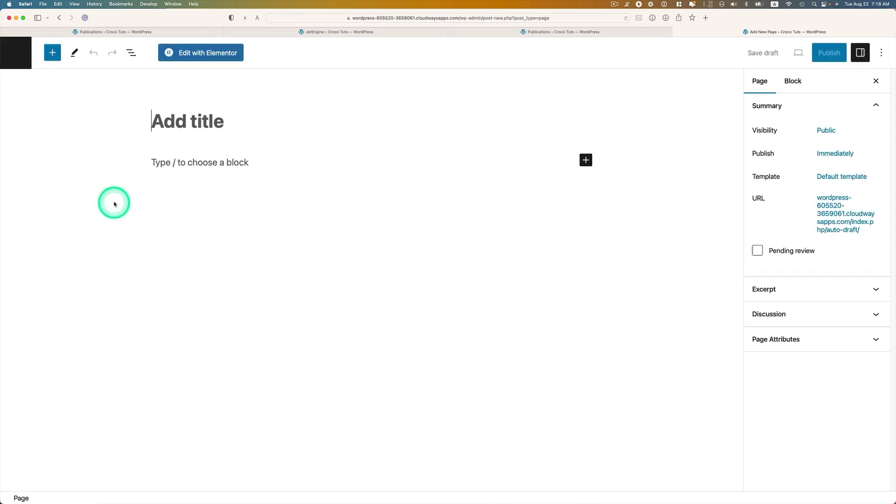
click(232, 126)
text(Pub)
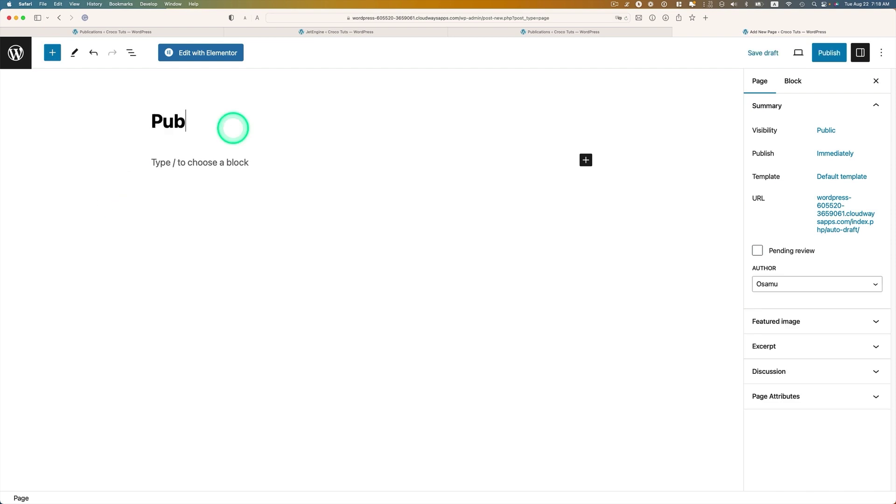
text(lications)
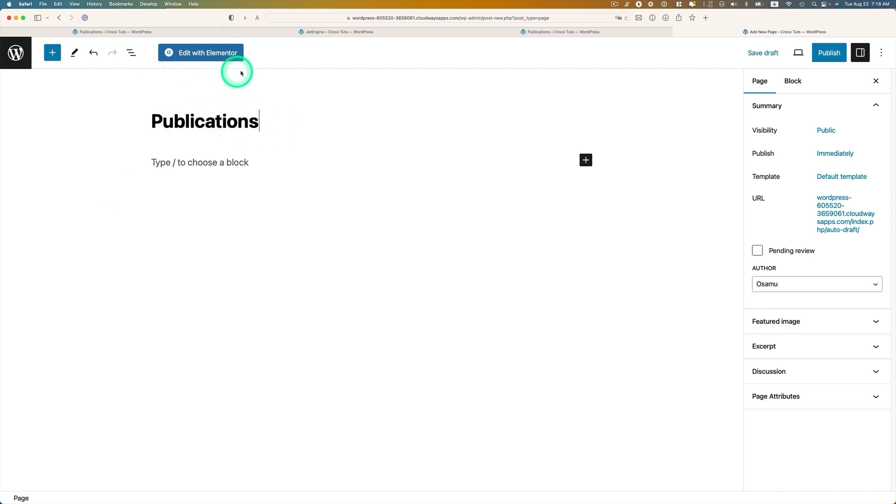
click(195, 55)
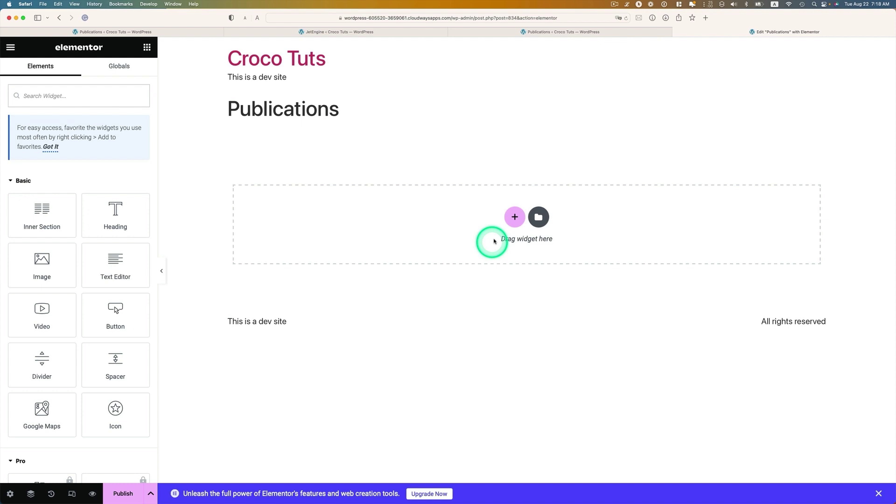
- Drop a Listing Grid showing the 'Publications CCT template' listing onto the page and publish
click(93, 98)
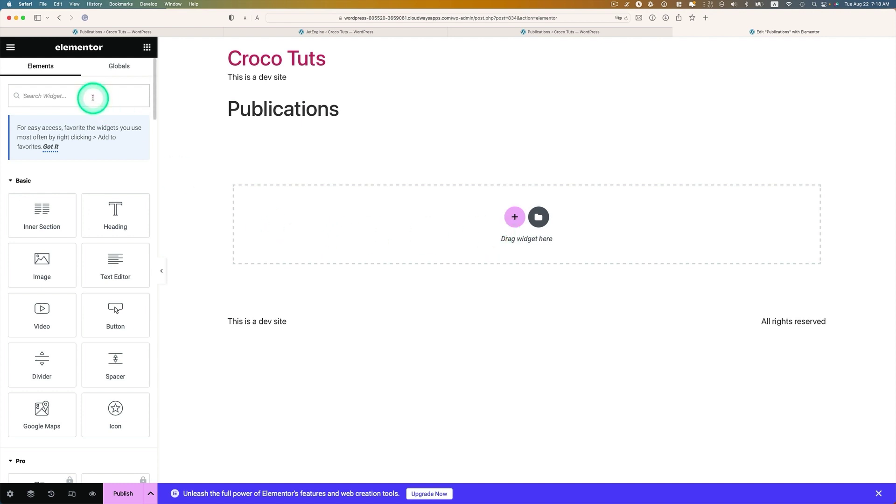
text(listing)
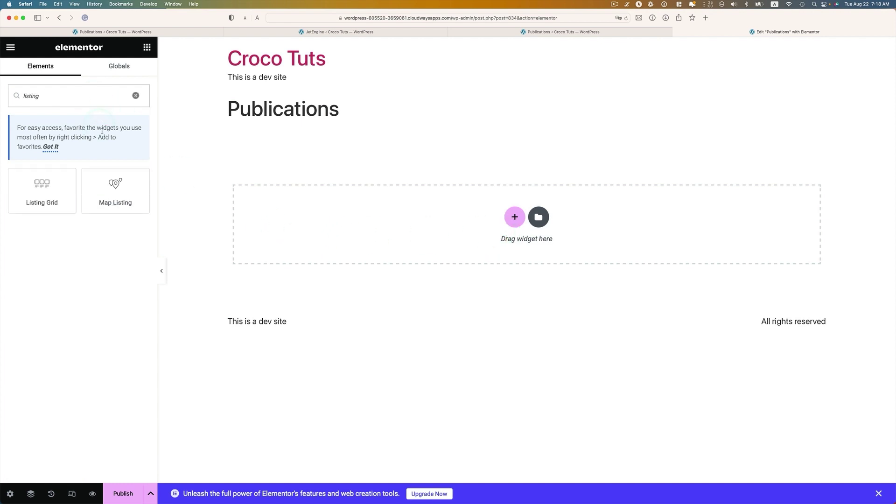
drag(37, 190, 469, 228)
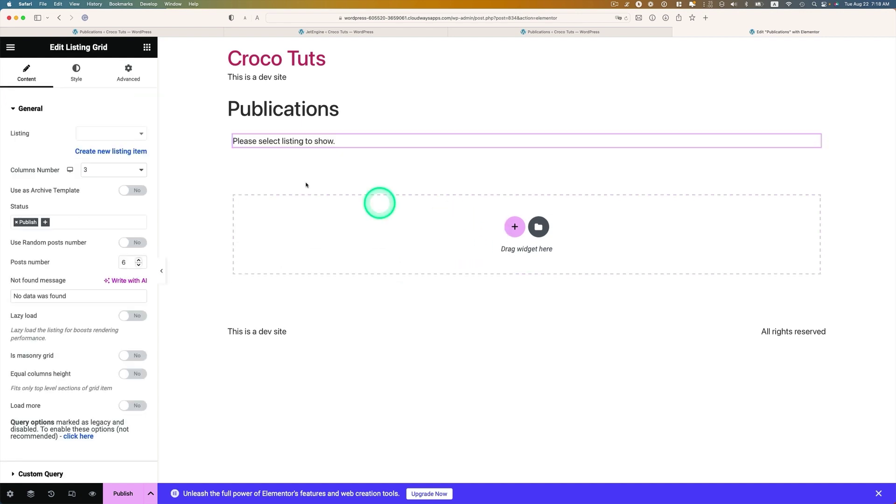
click(117, 133)
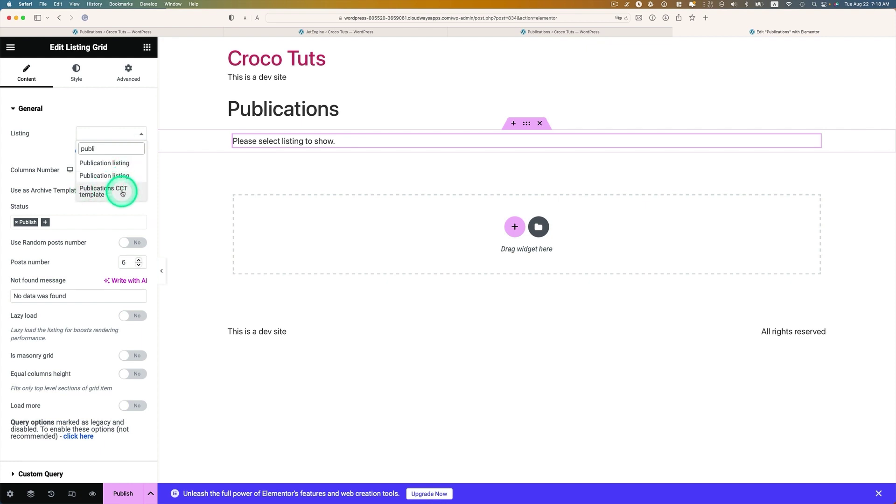
click(106, 192)
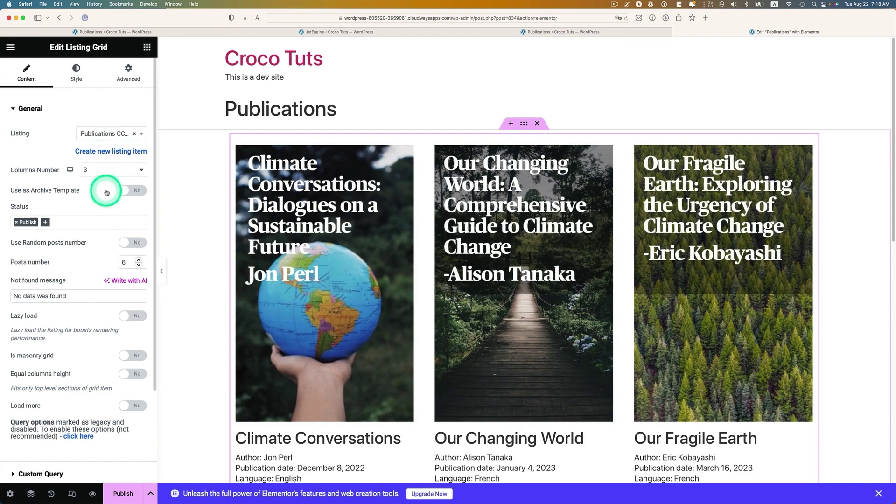
scroll(515, 288, down, 2)
scroll(515, 288, down, 8)
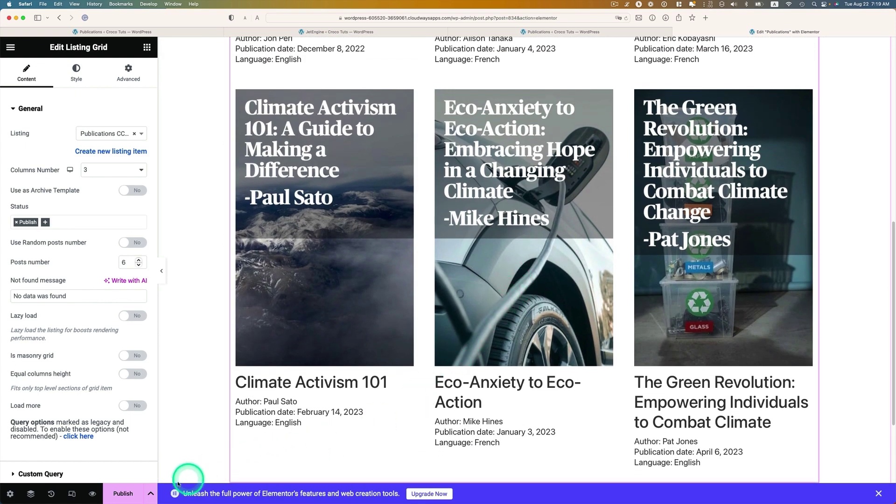
click(120, 495)
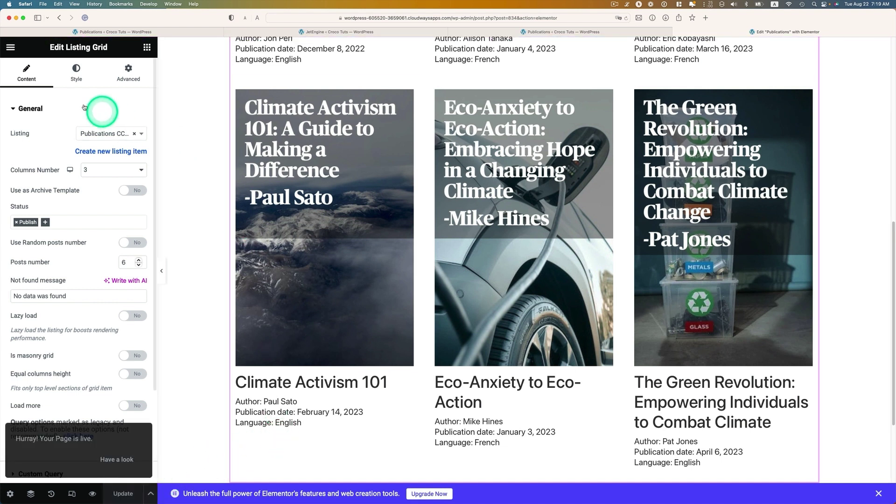
- View the live Publications page, scroll through the cards, and open 'Our Fragile Earth'
click(11, 47)
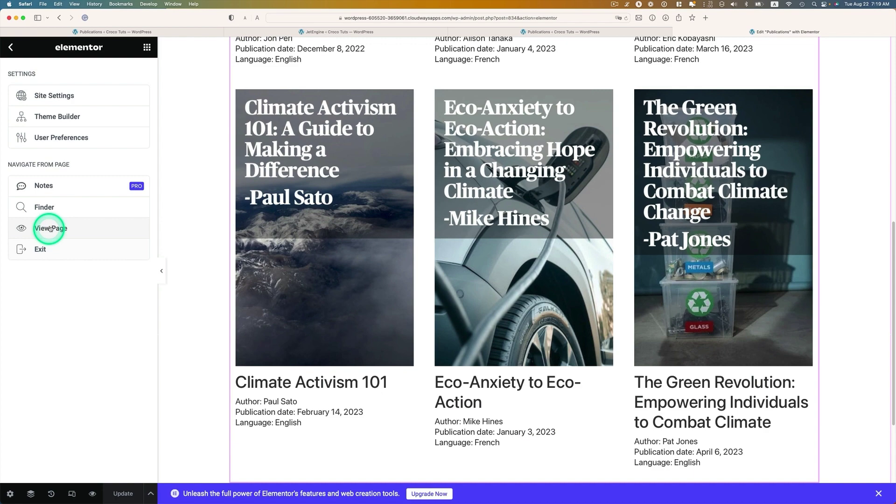
click(88, 233)
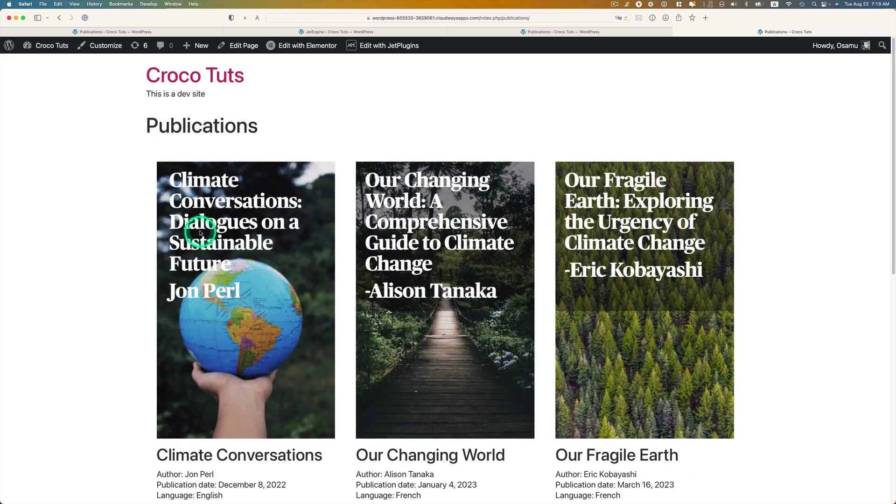
scroll(666, 178, down, 5)
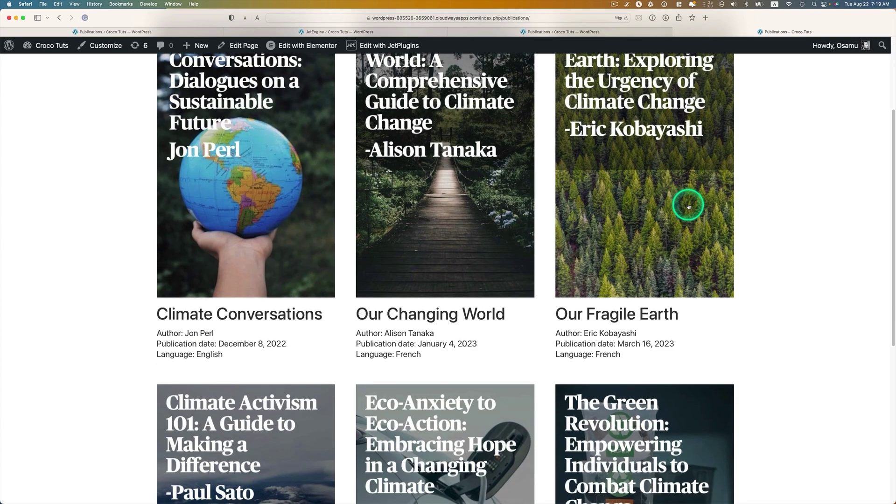
scroll(689, 206, down, 4)
scroll(689, 205, down, 3)
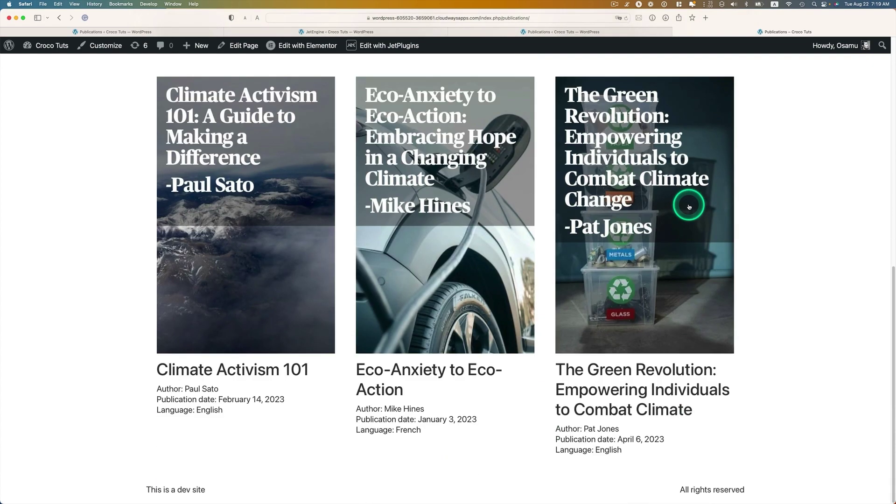
scroll(690, 207, up, 8)
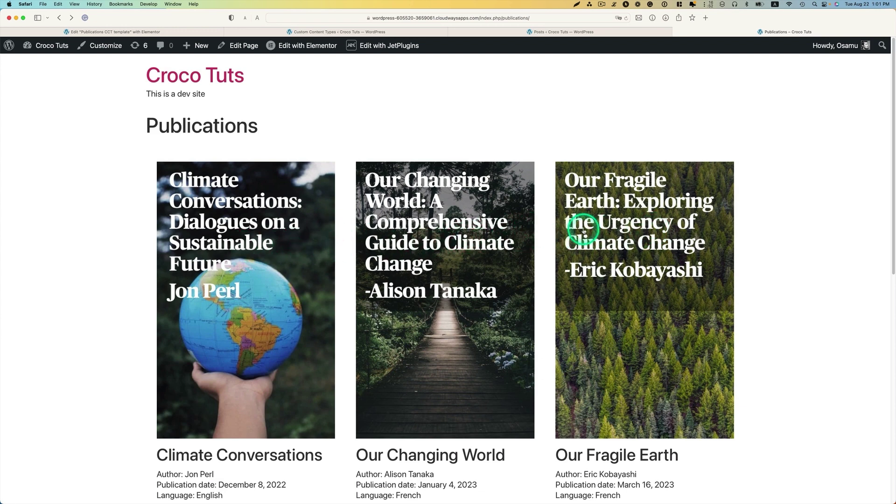
click(617, 245)
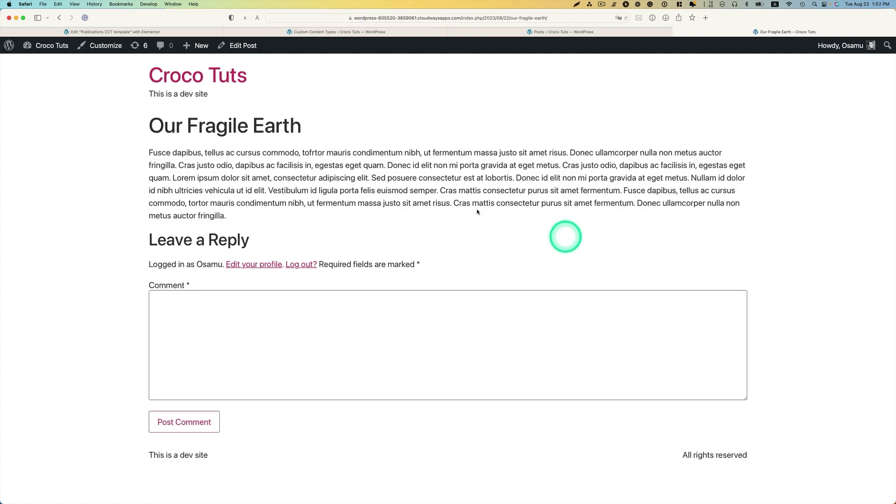